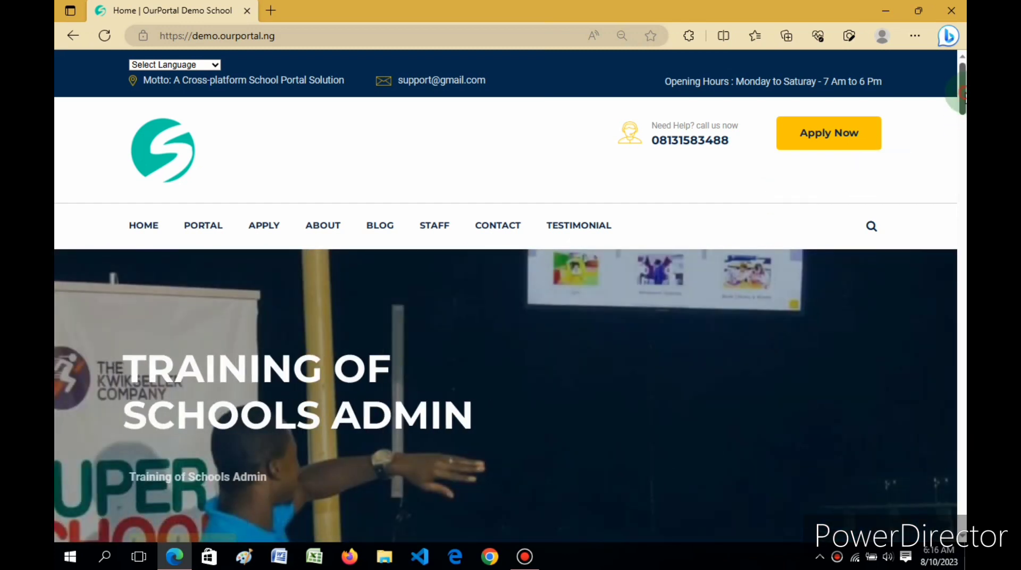
# Append /admin to the demo site address to load demo.ourportal.ng/admin/login
pyautogui.moveTo(965, 94); pyautogui.dragTo(965, 95)
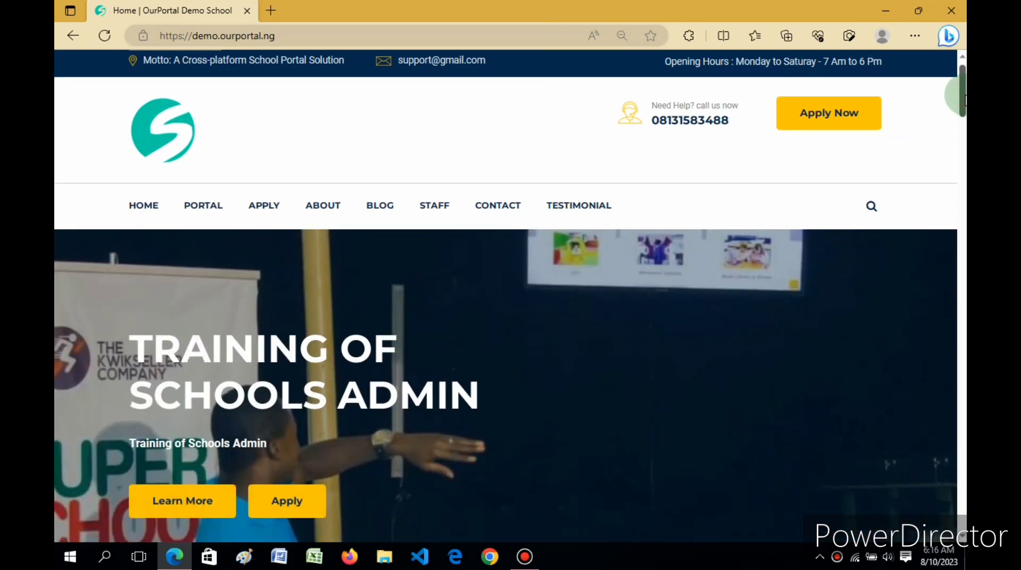
pyautogui.moveTo(964, 100); pyautogui.dragTo(964, 95)
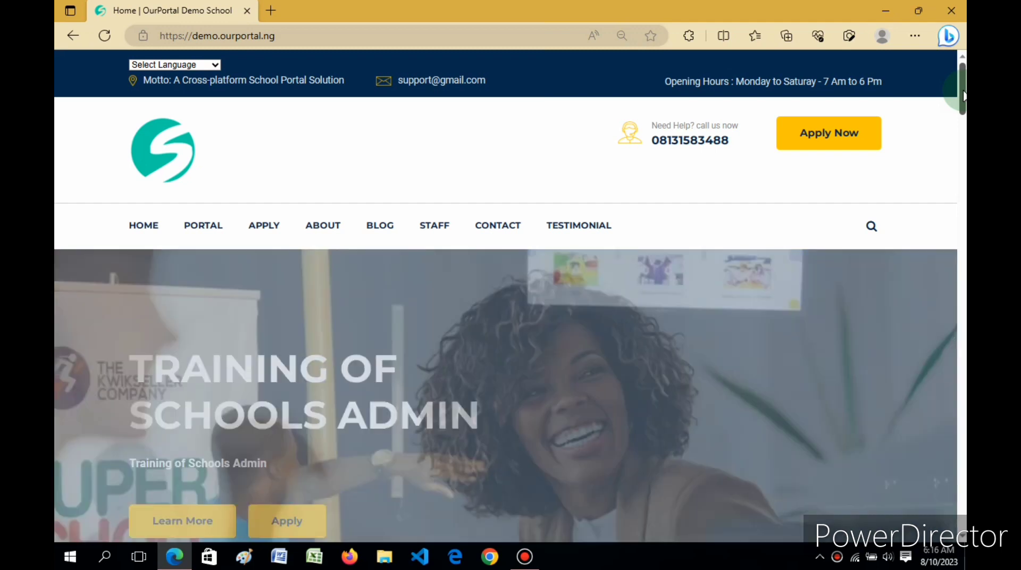
pyautogui.moveTo(965, 95)
pyautogui.mouseDown()
pyautogui.moveTo(964, 410)
pyautogui.moveTo(965, 104)
pyautogui.mouseUp()
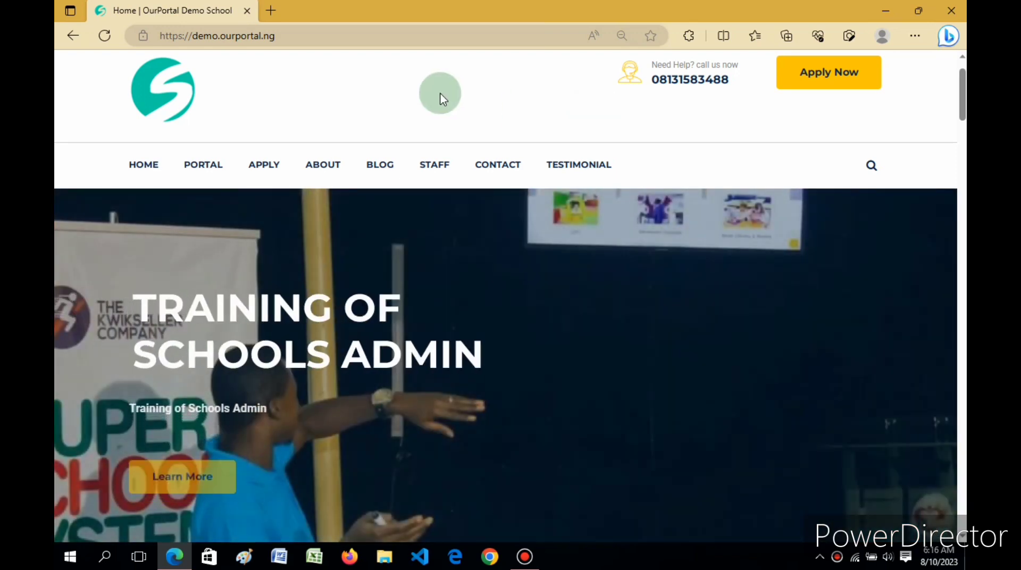
pyautogui.click(364, 37)
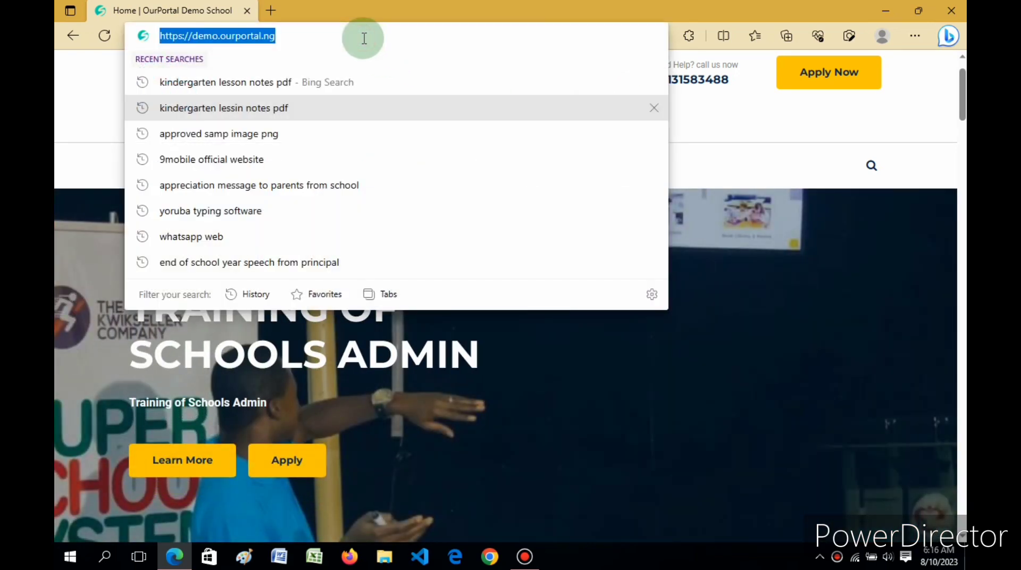
pyautogui.click(364, 37)
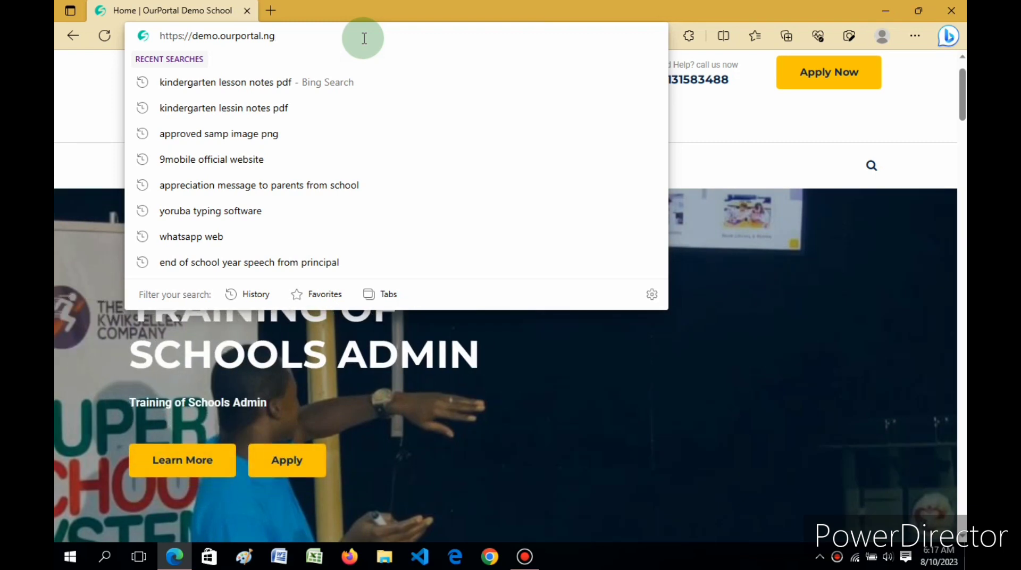
pyautogui.write('/')
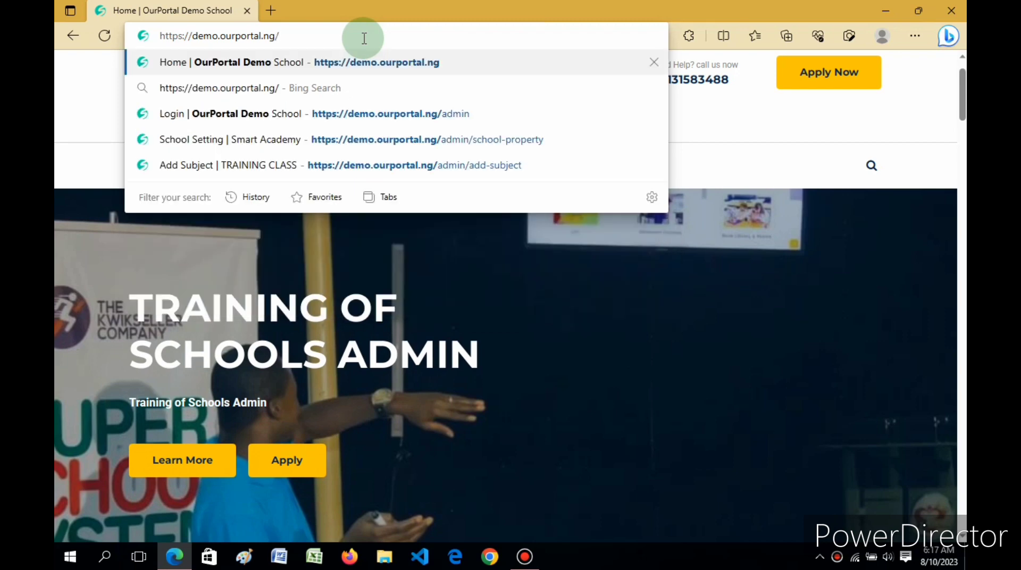
pyautogui.write('a')
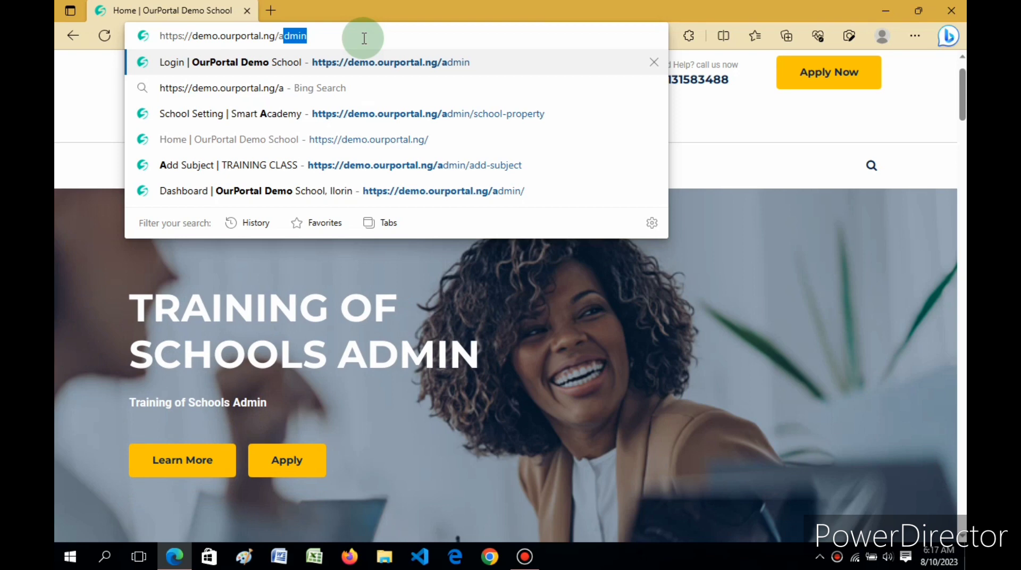
pyautogui.press('Return')
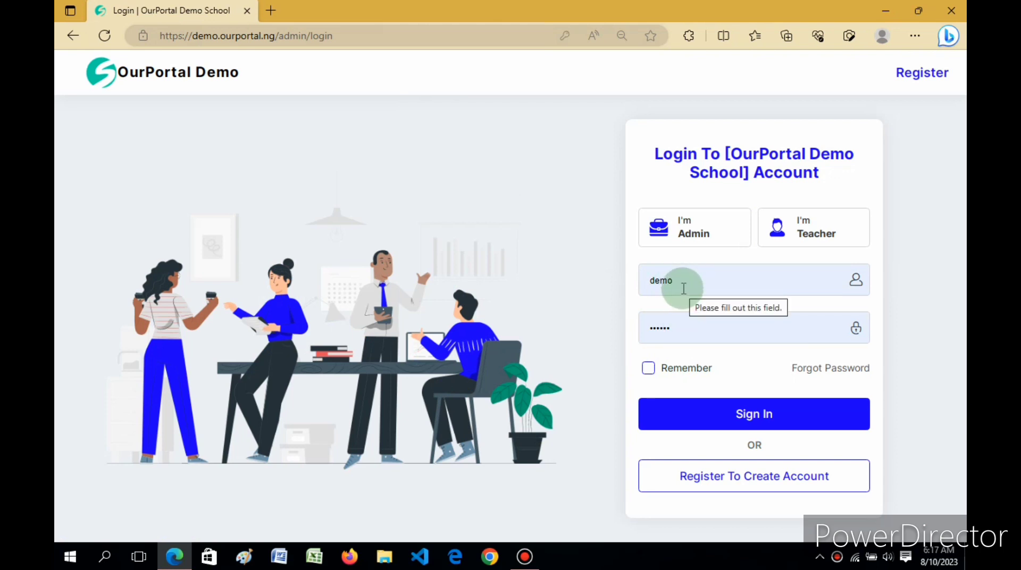
# Sign in with the pre-filled admin credentials to reach the Super Admin dashboard
pyautogui.click(721, 419)
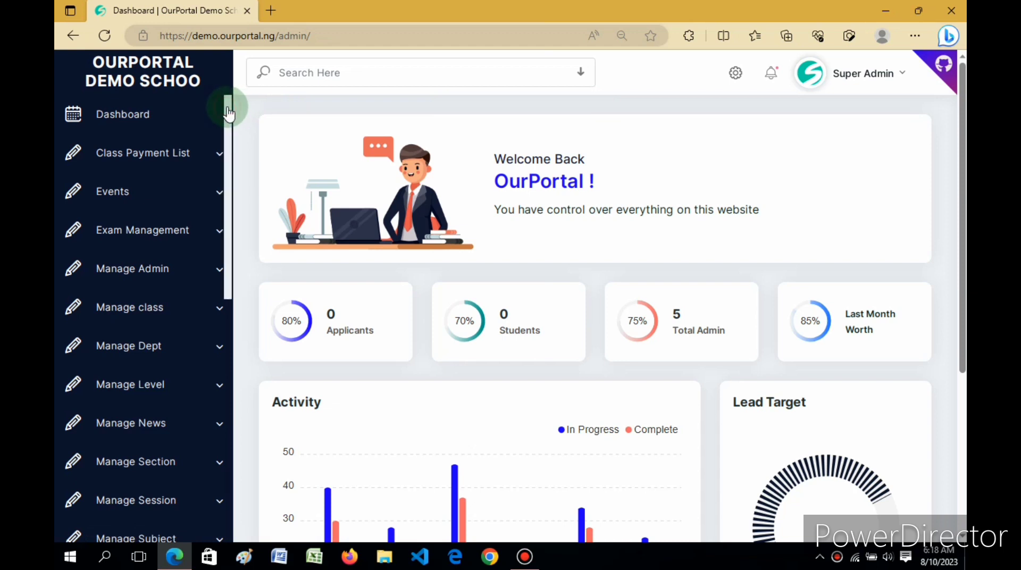
# Open Student > Add Student from the admin sidebar menu
pyautogui.moveTo(228, 108); pyautogui.dragTo(228, 404)
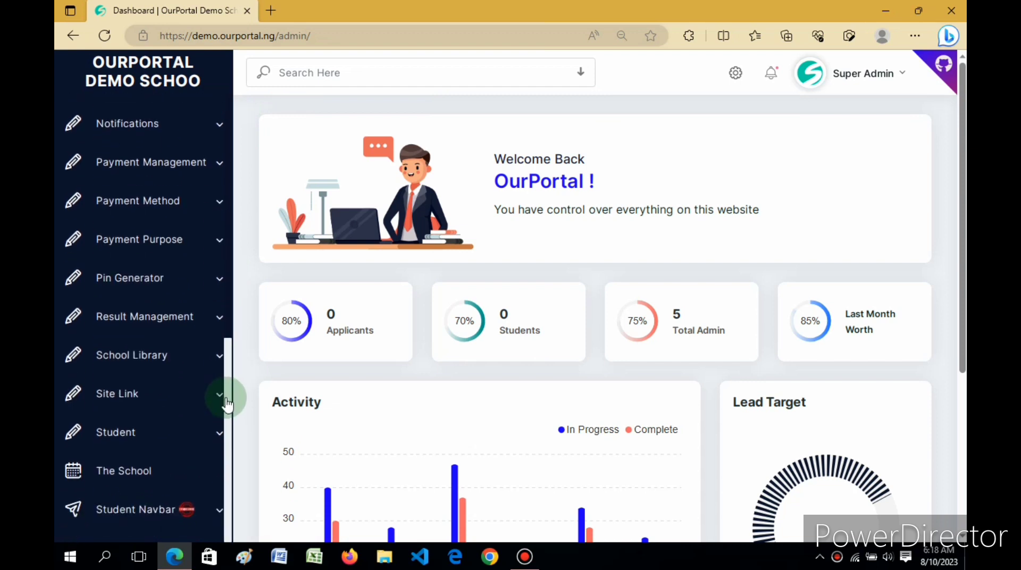
pyautogui.click(176, 437)
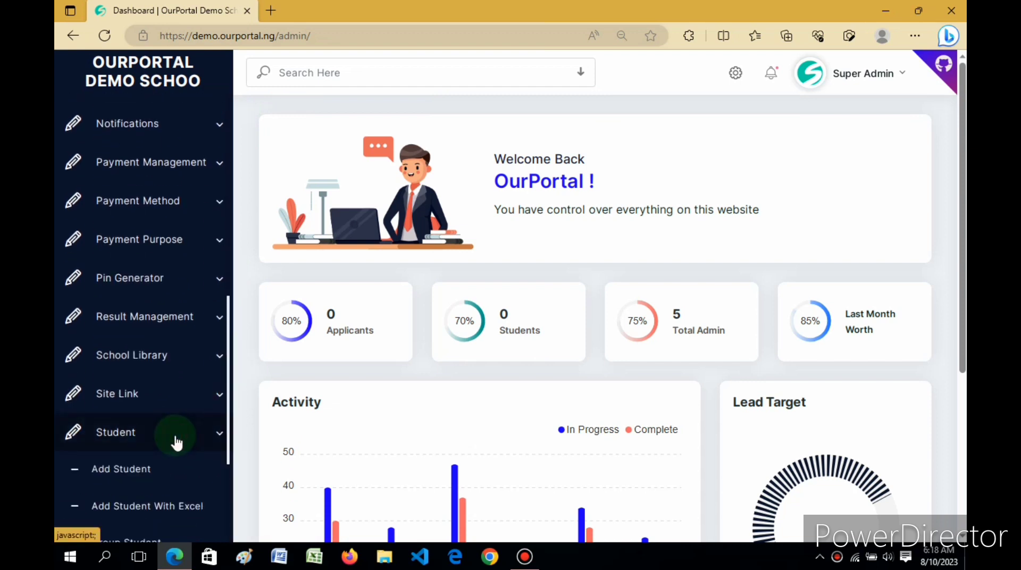
pyautogui.moveTo(225, 367); pyautogui.dragTo(228, 439)
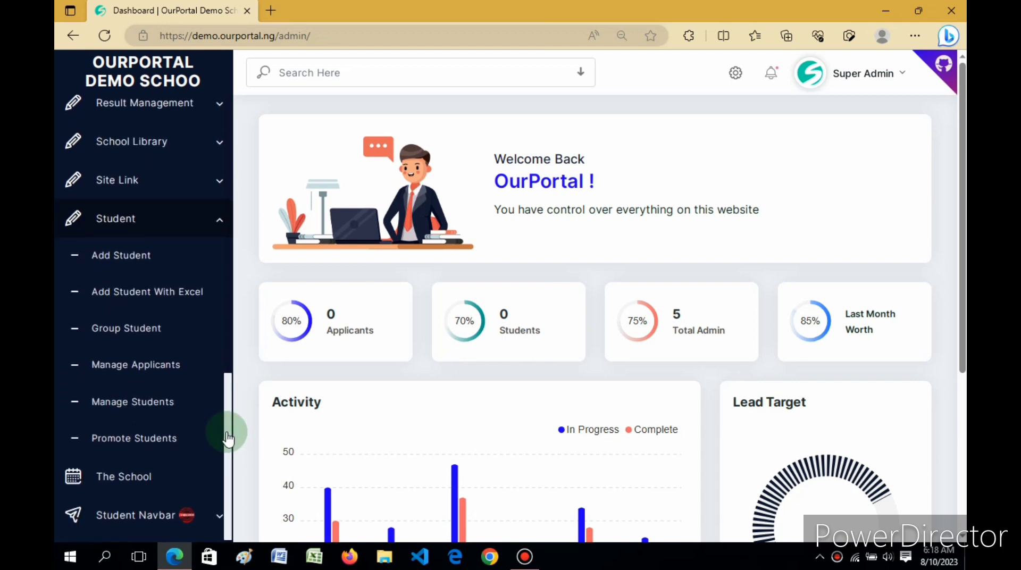
pyautogui.click(120, 276)
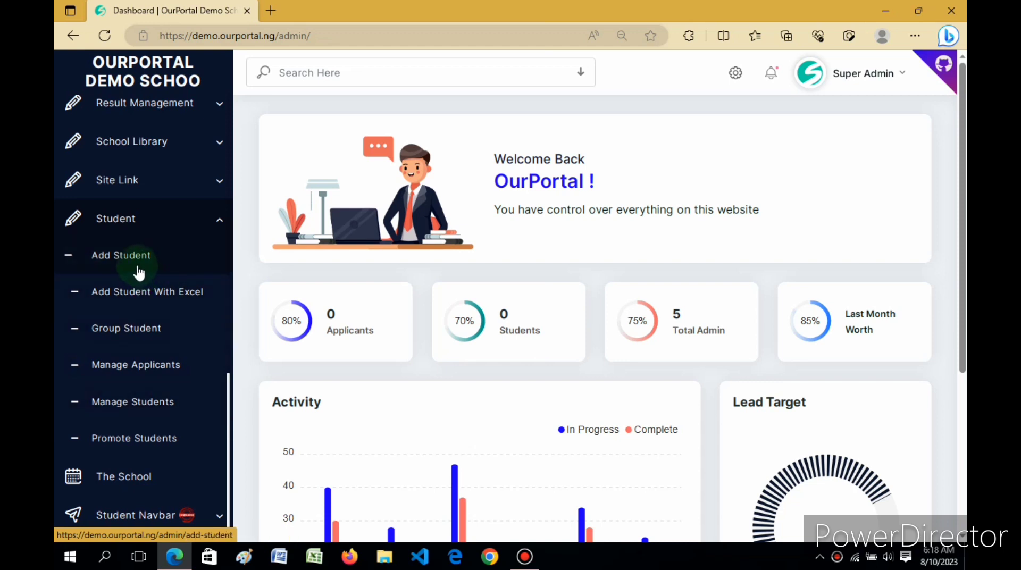
pyautogui.click(126, 264)
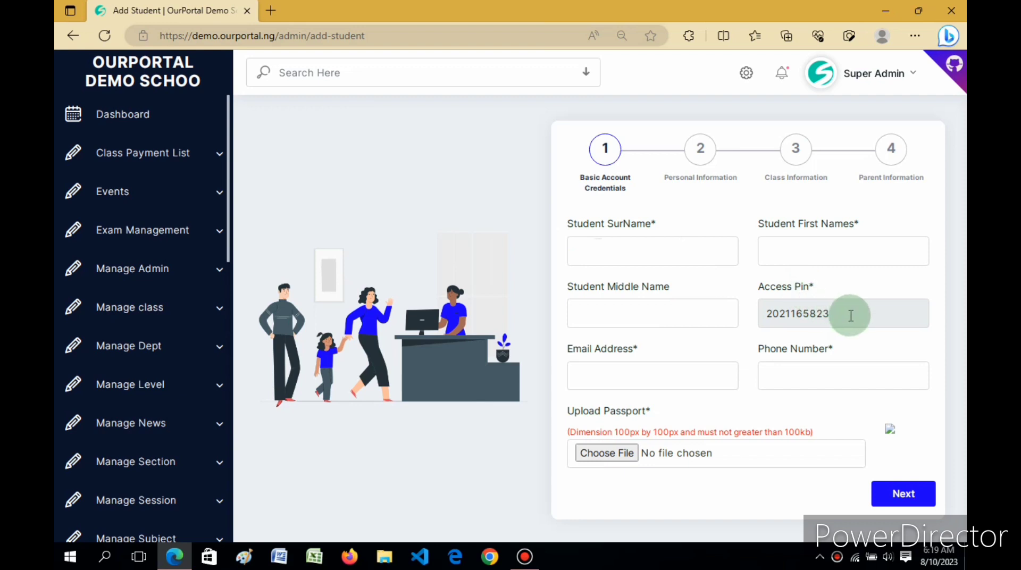
# Examine the pre-filled access pin, leaving it unchanged, then focus the Student SurName field
pyautogui.moveTo(851, 316); pyautogui.dragTo(741, 326)
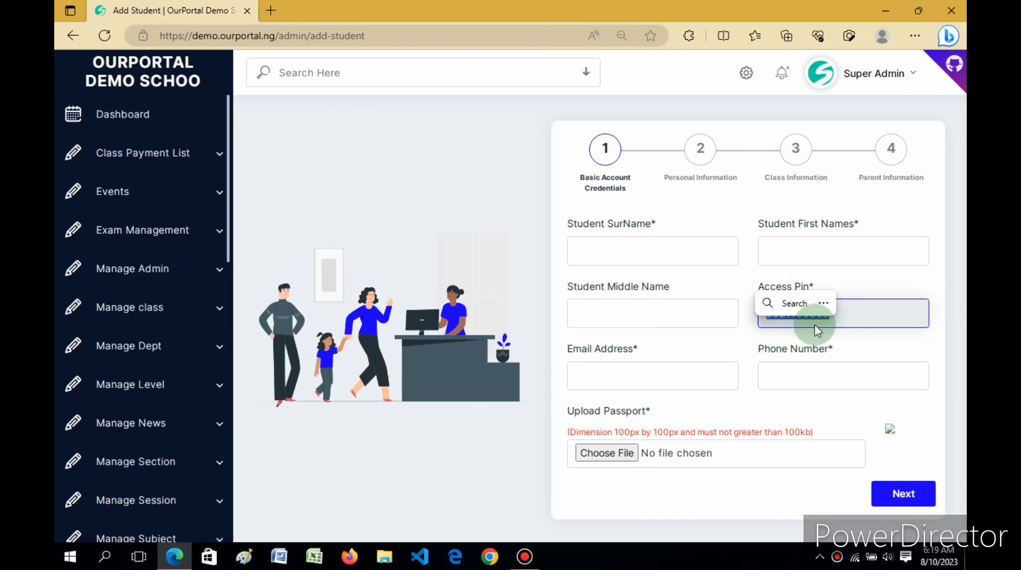
pyautogui.click(868, 279)
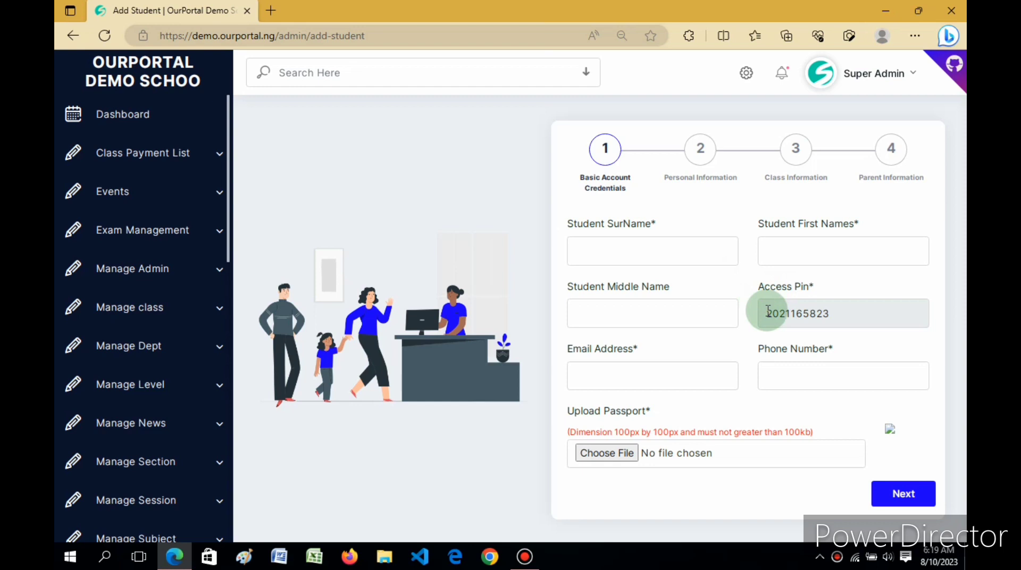
pyautogui.moveTo(768, 311); pyautogui.dragTo(838, 314)
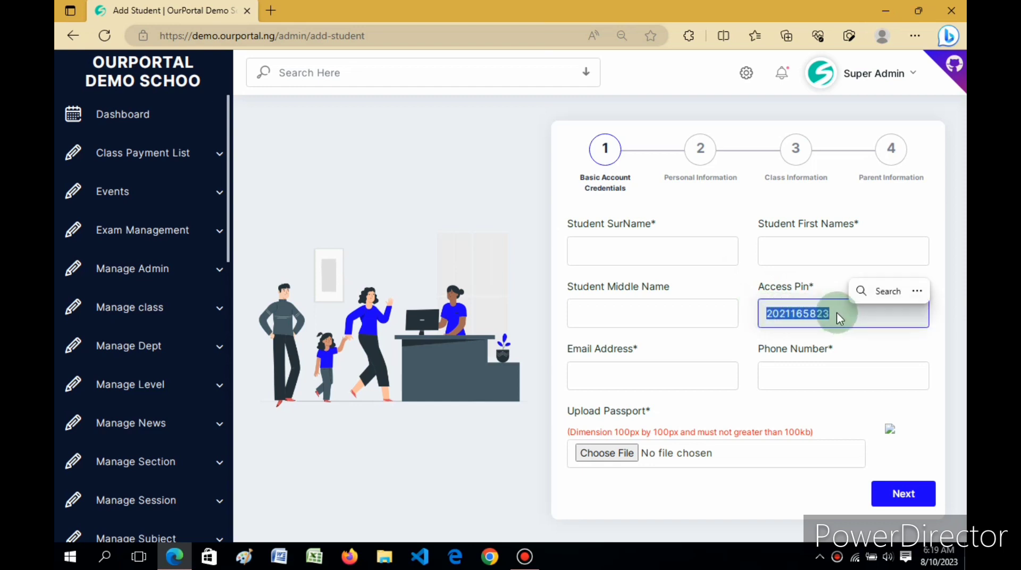
pyautogui.click(829, 289)
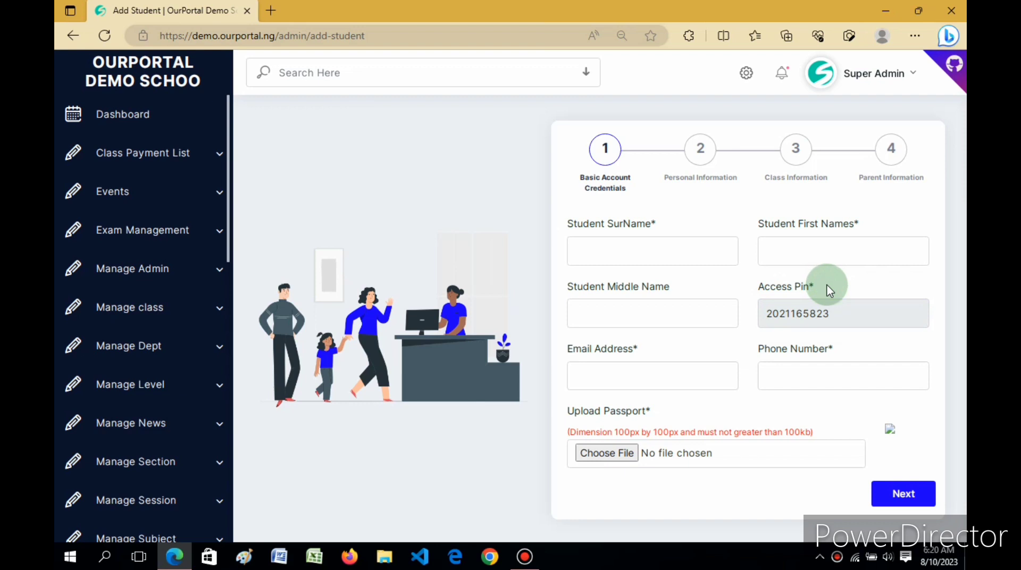
pyautogui.click(834, 313)
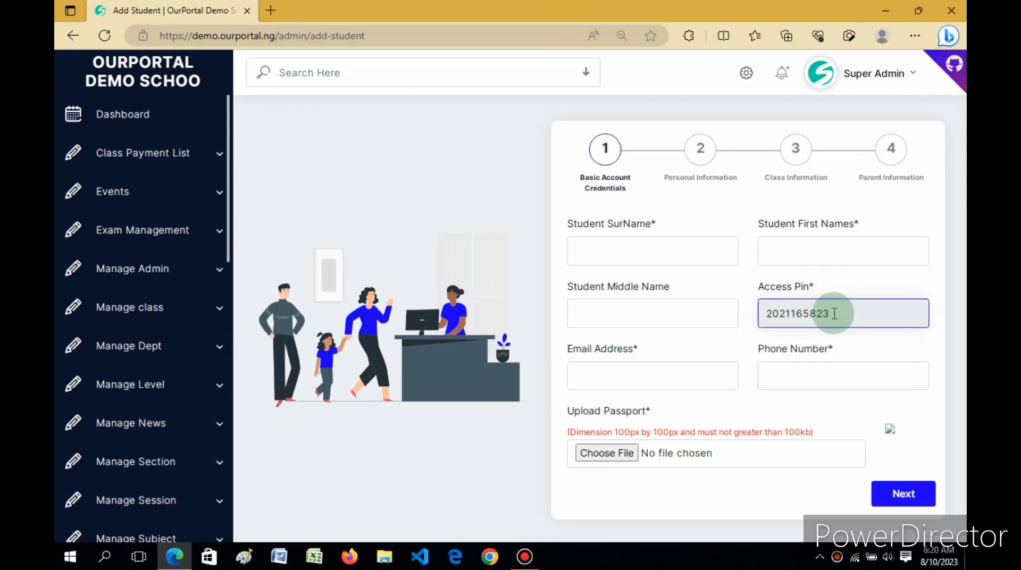
pyautogui.moveTo(835, 313); pyautogui.dragTo(765, 318)
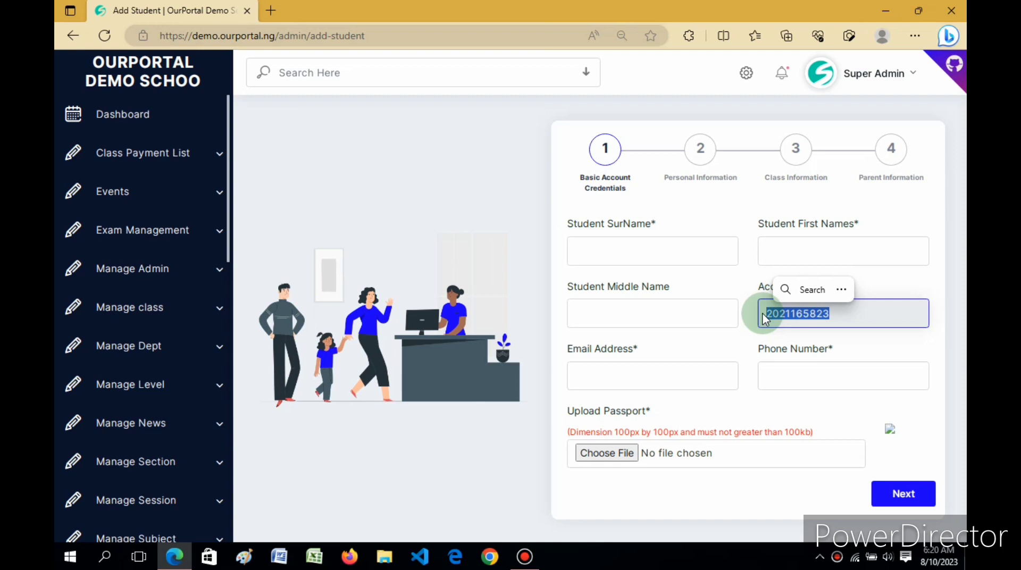
pyautogui.click(743, 293)
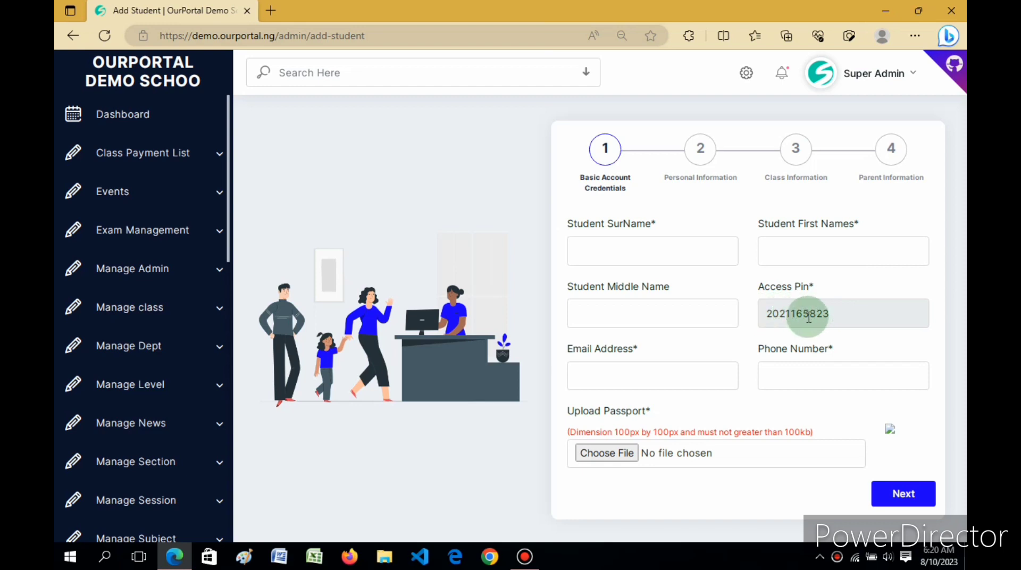
pyautogui.moveTo(831, 314); pyautogui.dragTo(771, 315)
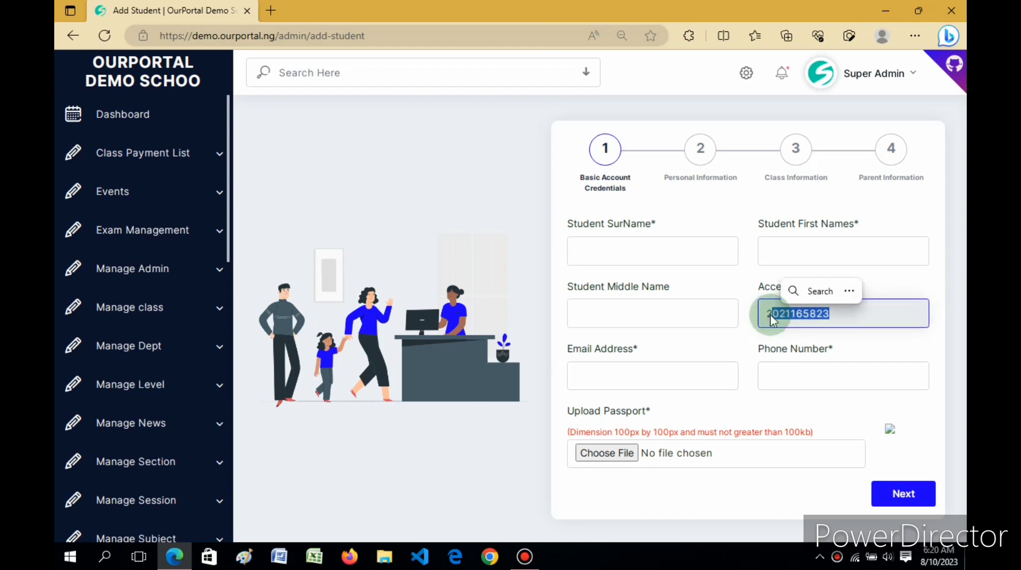
pyautogui.click(744, 292)
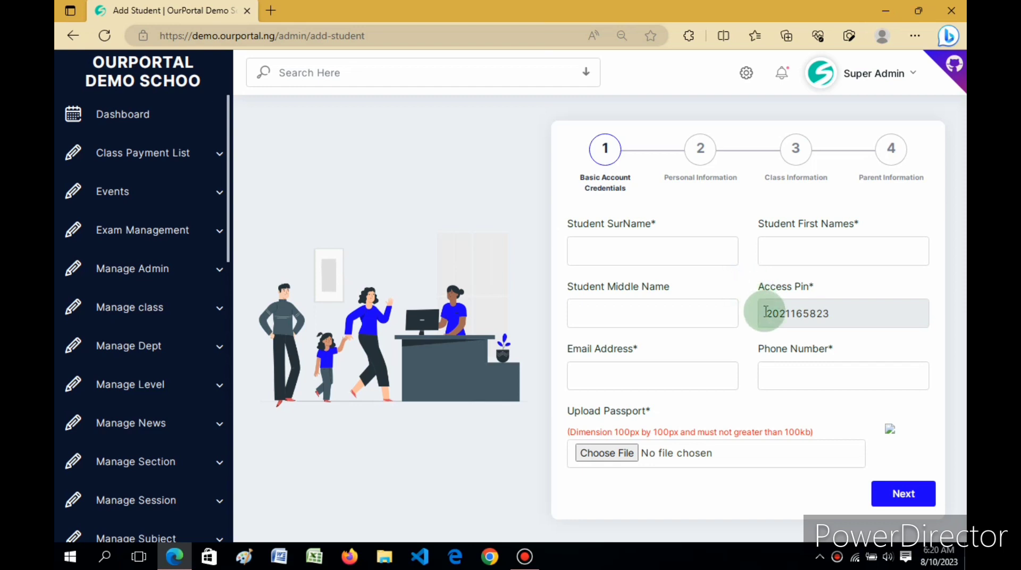
pyautogui.moveTo(765, 313); pyautogui.dragTo(836, 314)
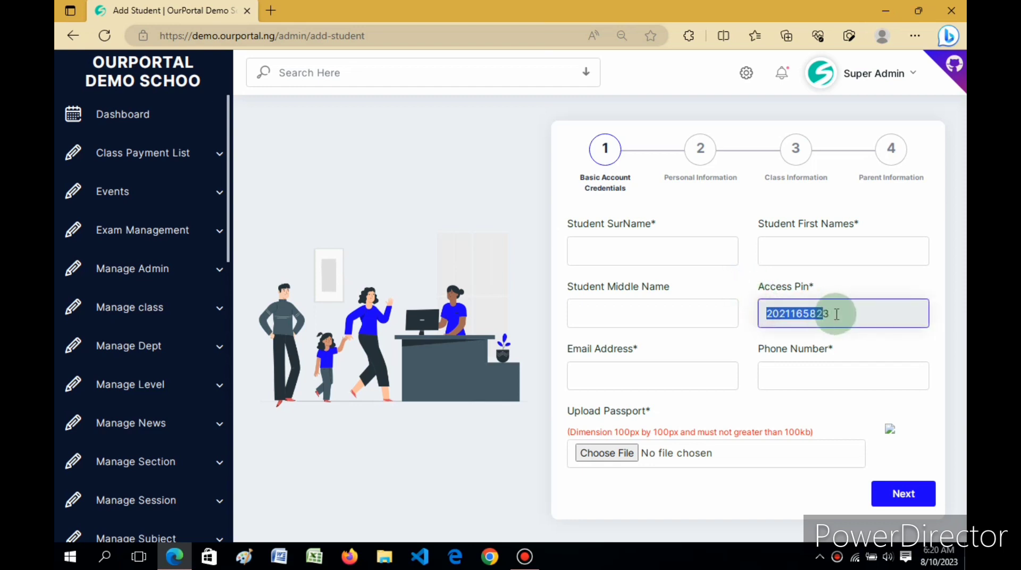
pyautogui.click(736, 280)
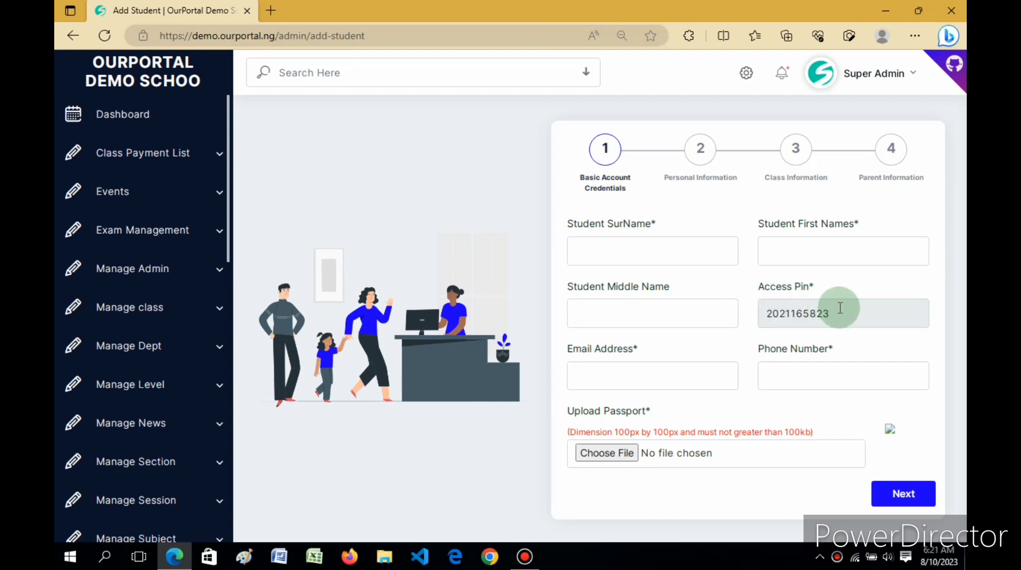
pyautogui.moveTo(839, 314); pyautogui.dragTo(766, 313)
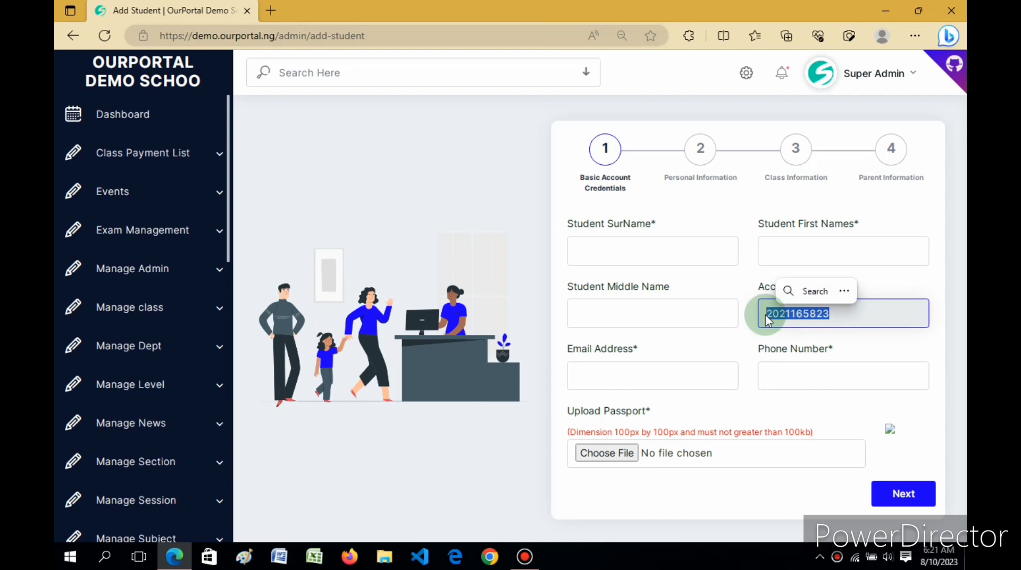
pyautogui.moveTo(738, 282); pyautogui.dragTo(789, 321)
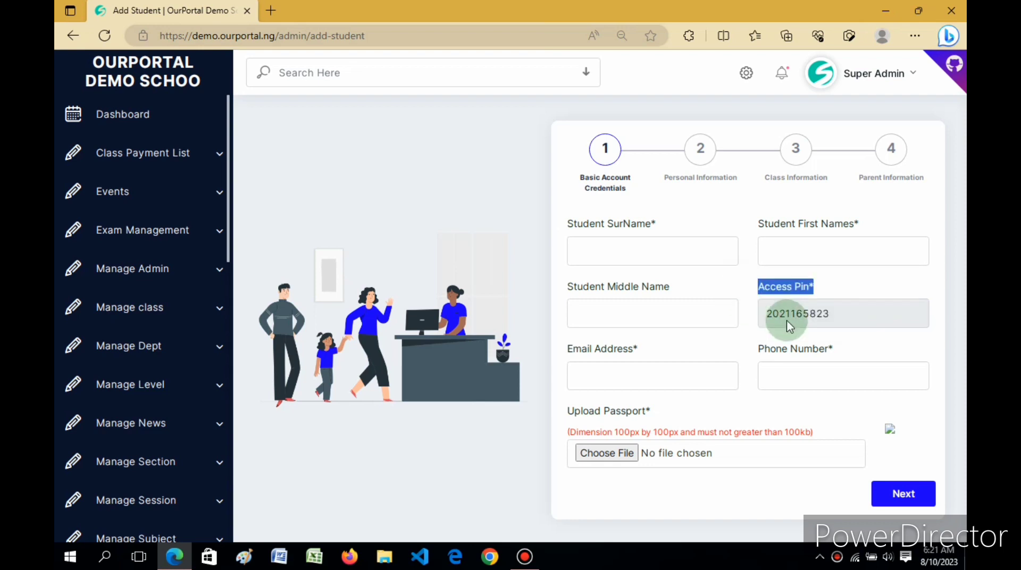
pyautogui.click(825, 314)
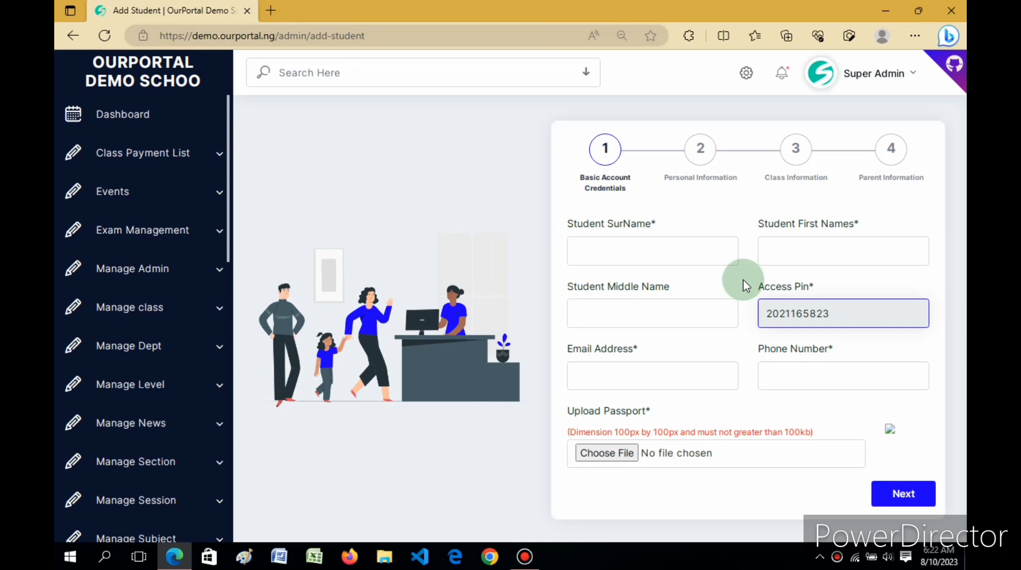
pyautogui.click(669, 251)
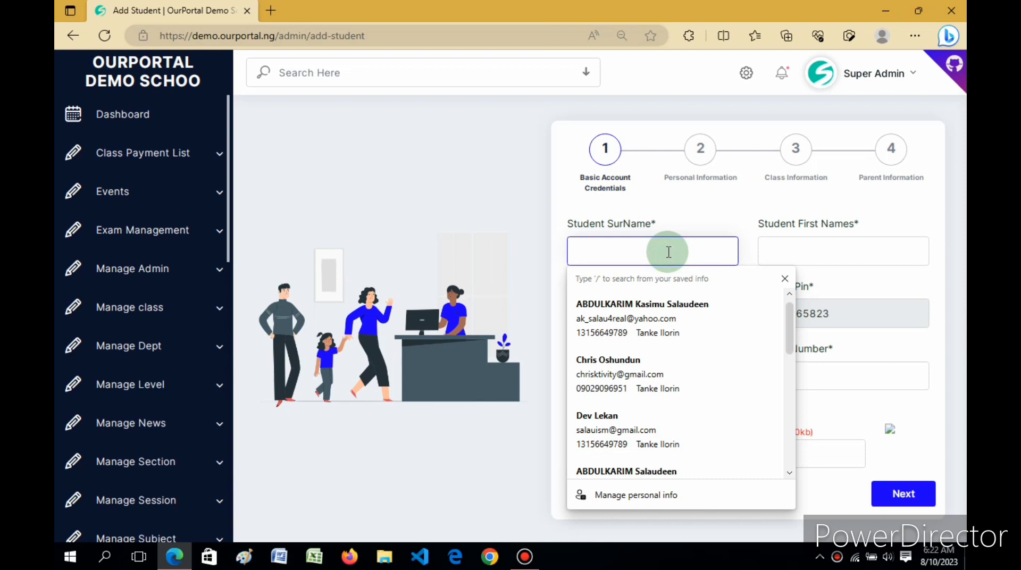
# Enter the student's surname in the SurName field
pyautogui.write('SA')
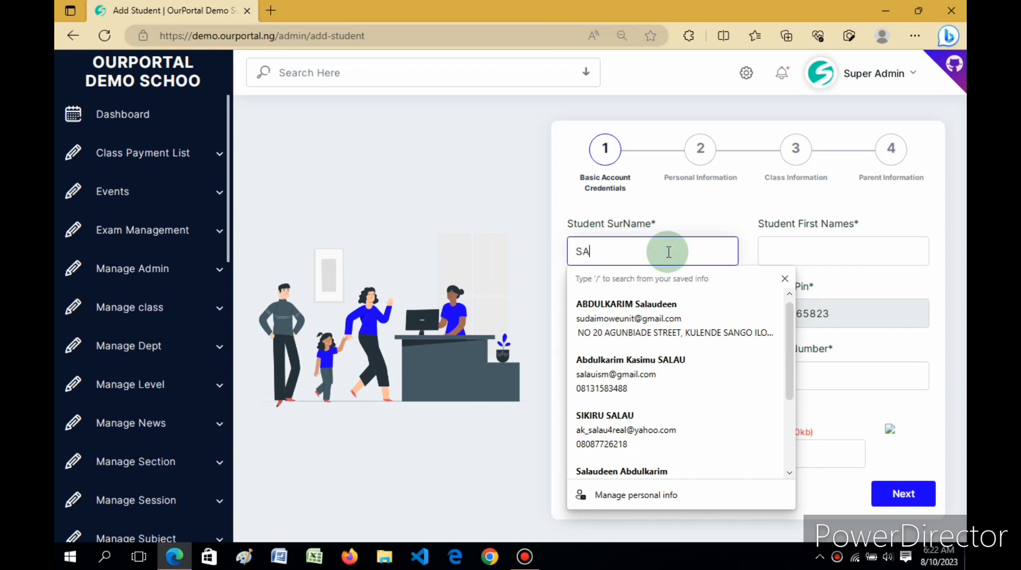
pyautogui.press('BackSpace')
pyautogui.press('Return')
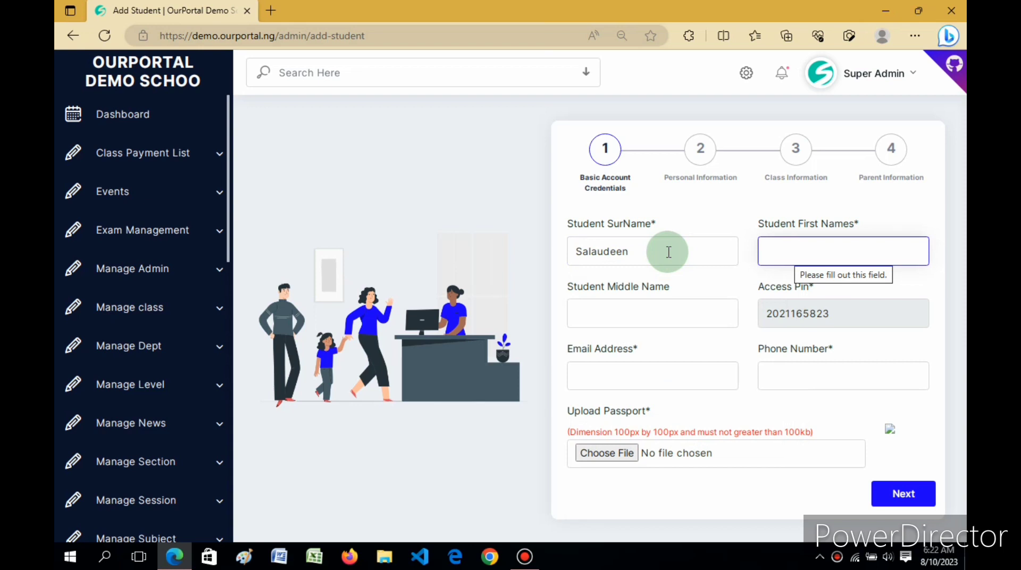
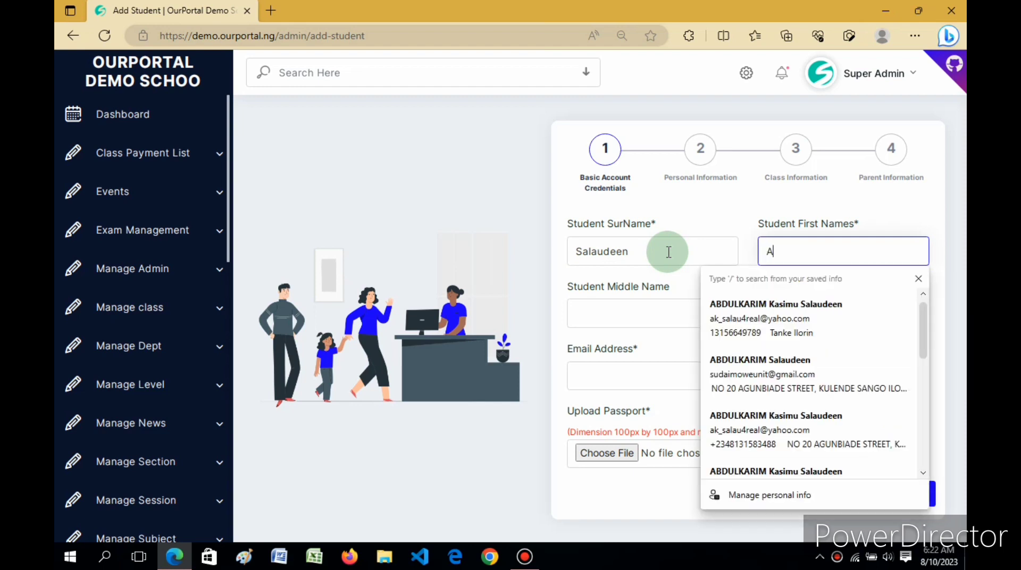
# Fill in the student's first name and middle initial, closing the autofill popups
pyautogui.click(569, 276)
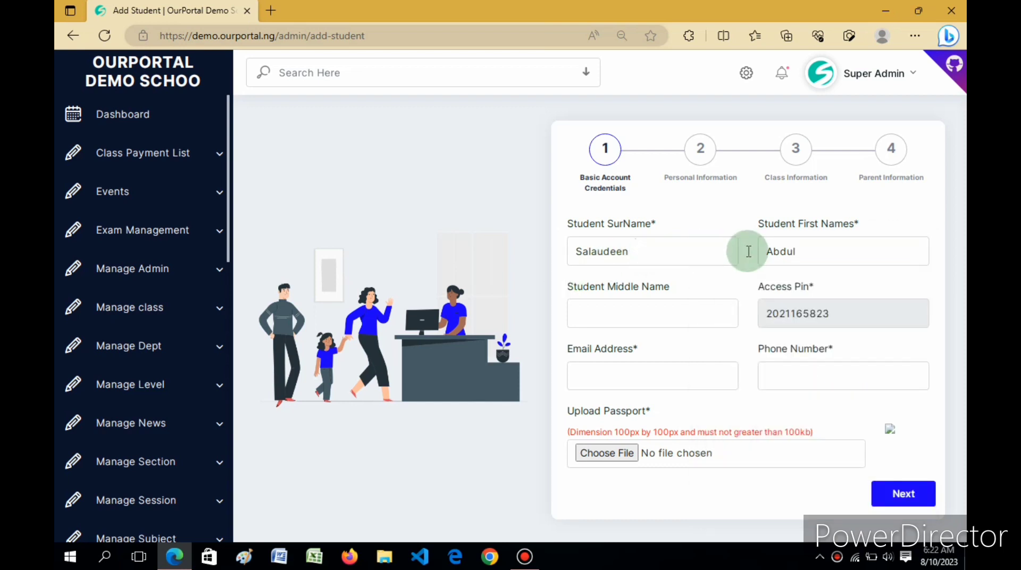
pyautogui.click(652, 317)
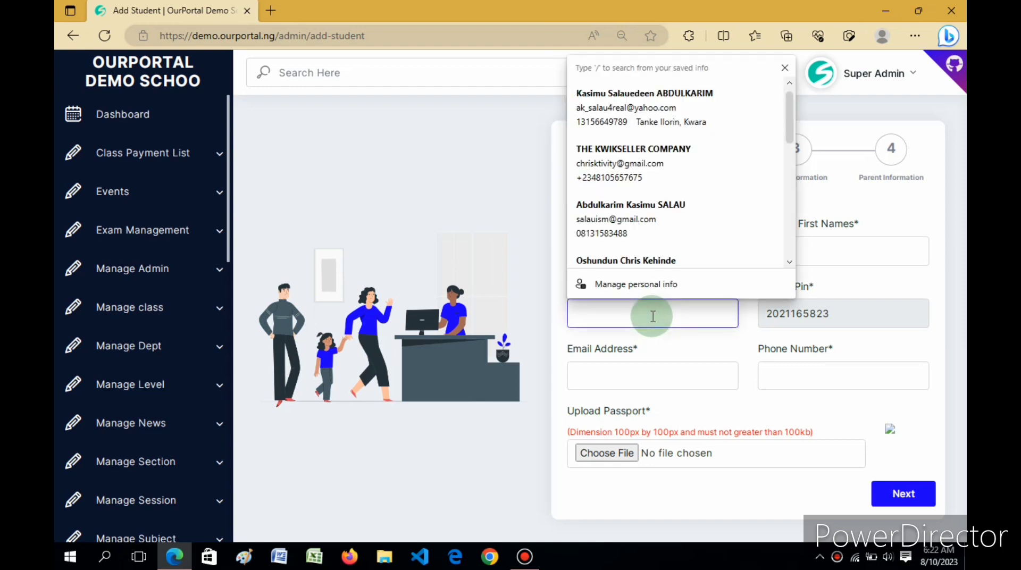
pyautogui.write('O')
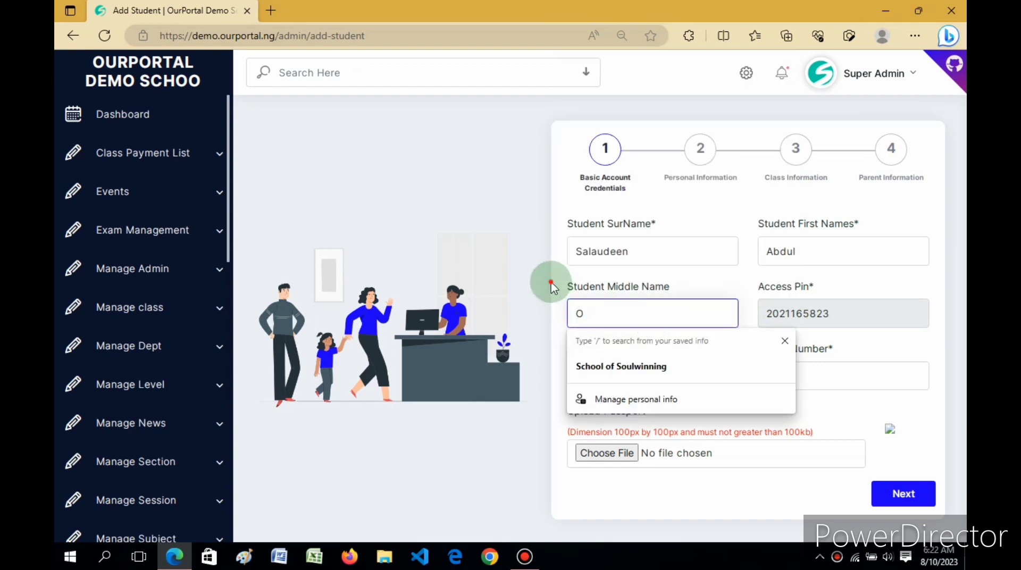
pyautogui.click(553, 287)
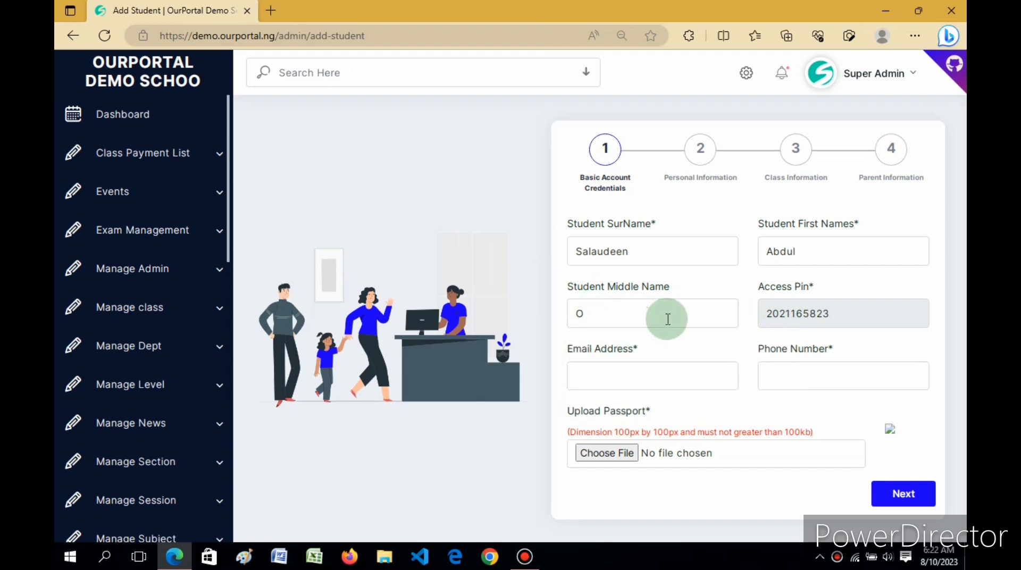
pyautogui.click(634, 382)
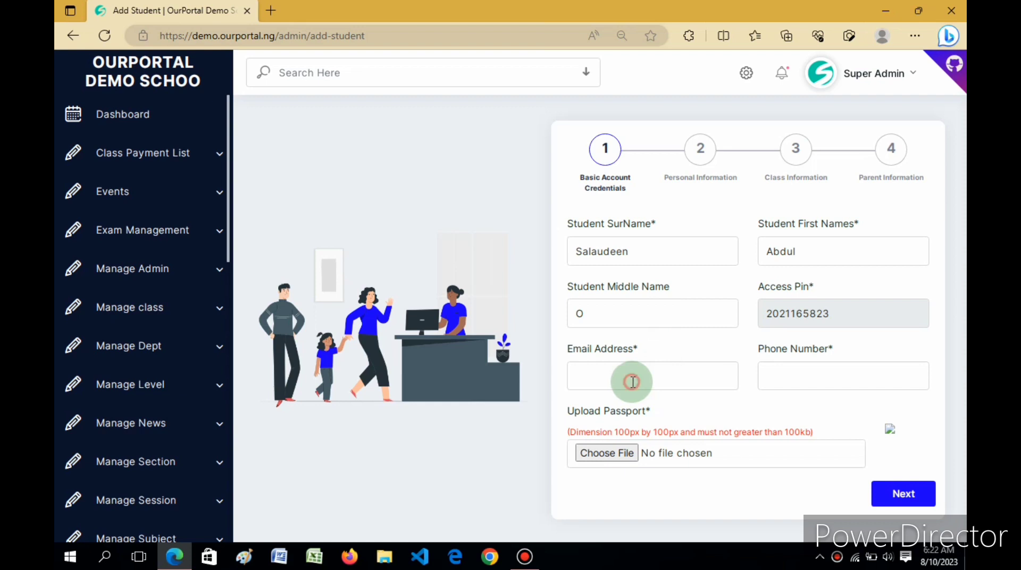
# Type the student's email address into Email Address, correcting a typo along the way
pyautogui.click(716, 400)
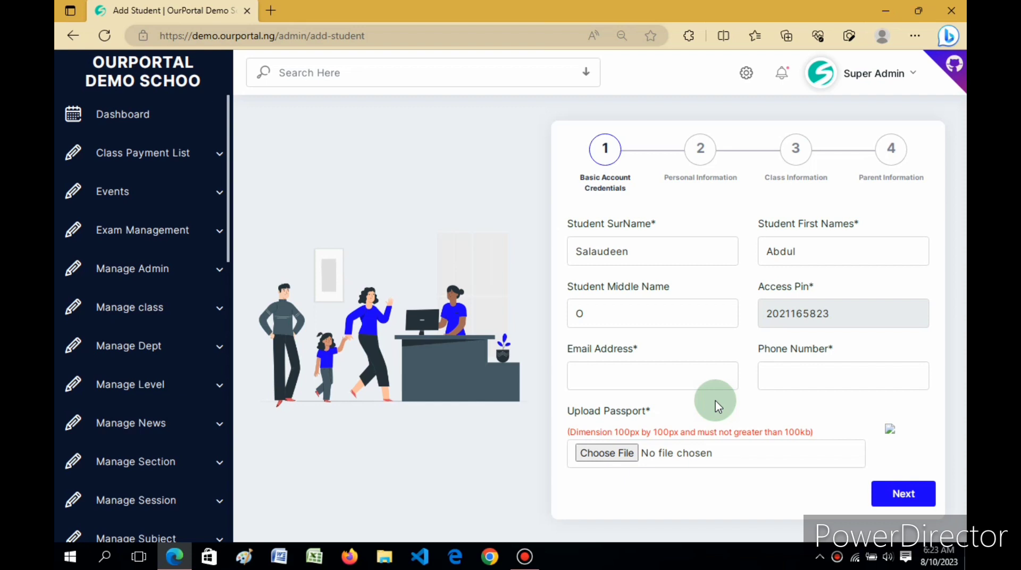
pyautogui.click(639, 390)
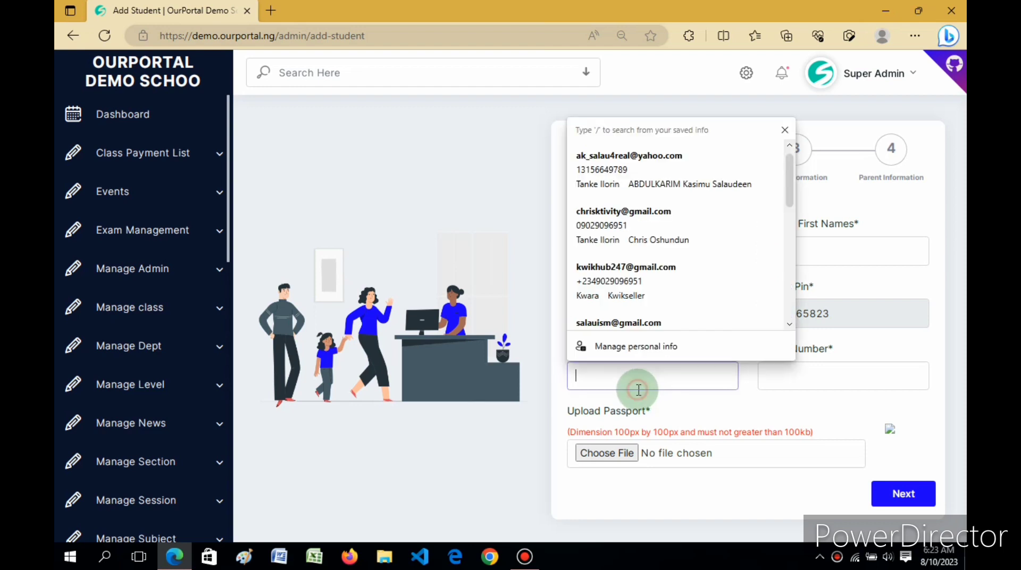
pyautogui.click(757, 408)
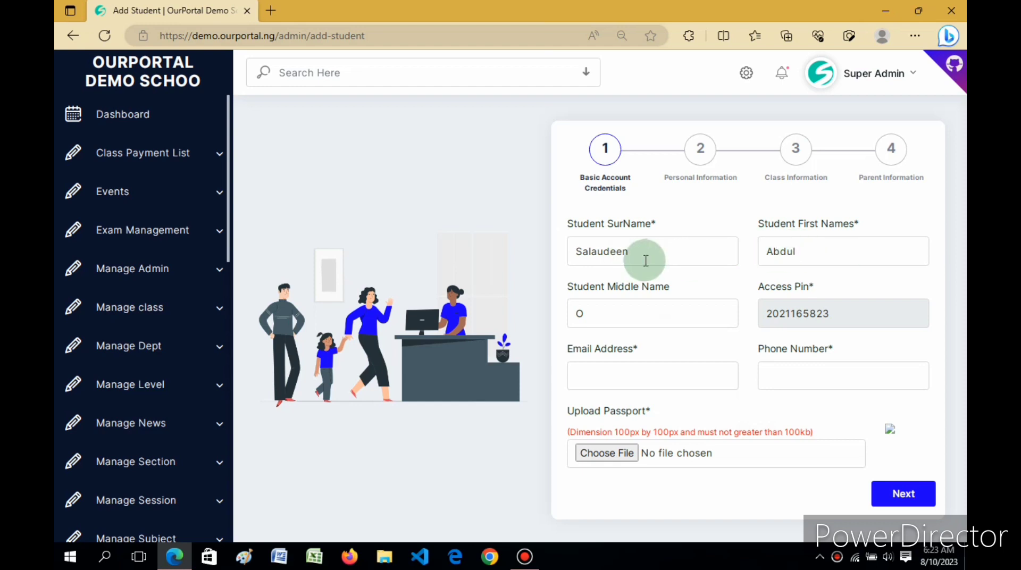
pyautogui.click(648, 379)
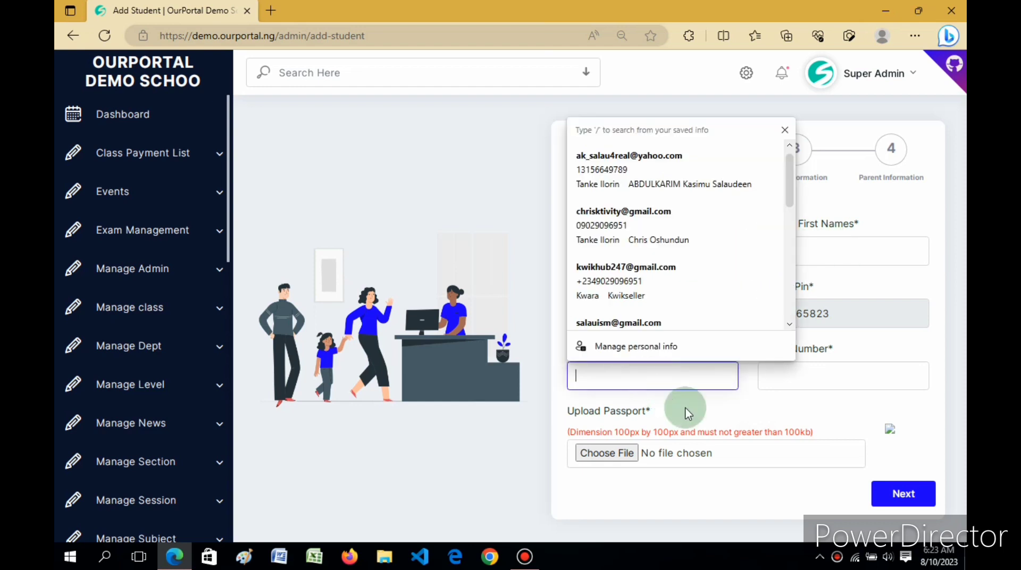
pyautogui.click(714, 413)
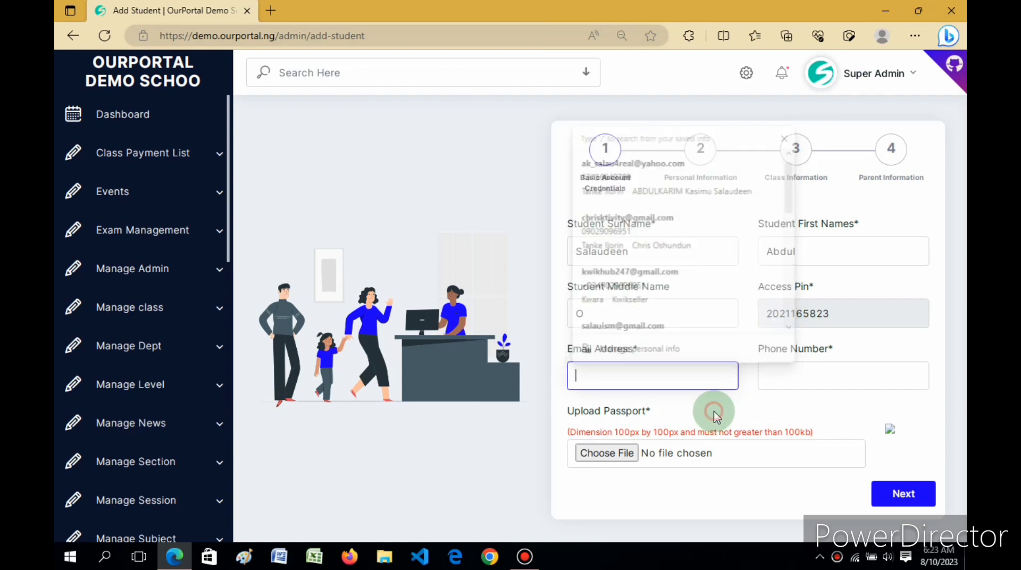
pyautogui.click(642, 377)
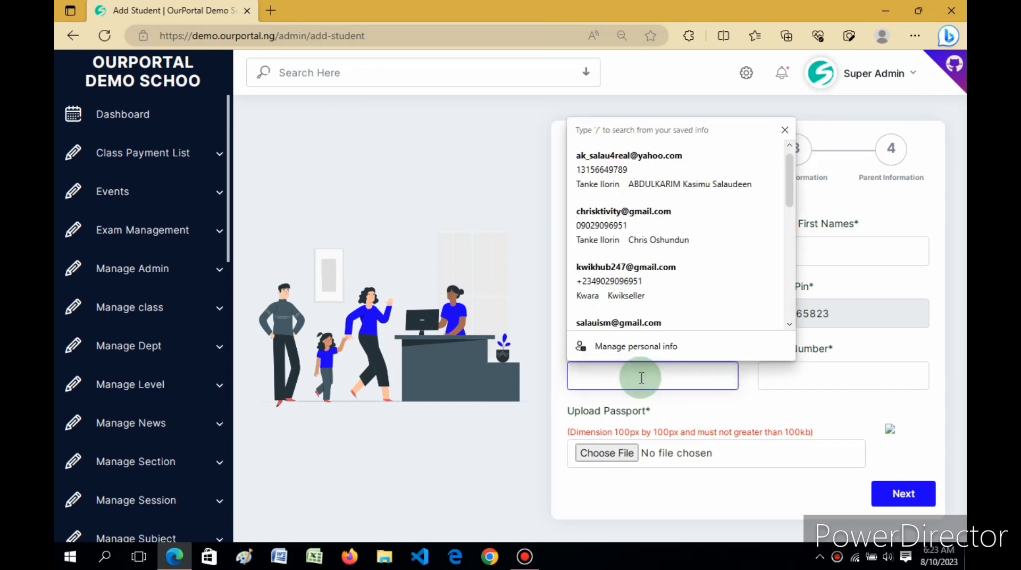
pyautogui.click(737, 417)
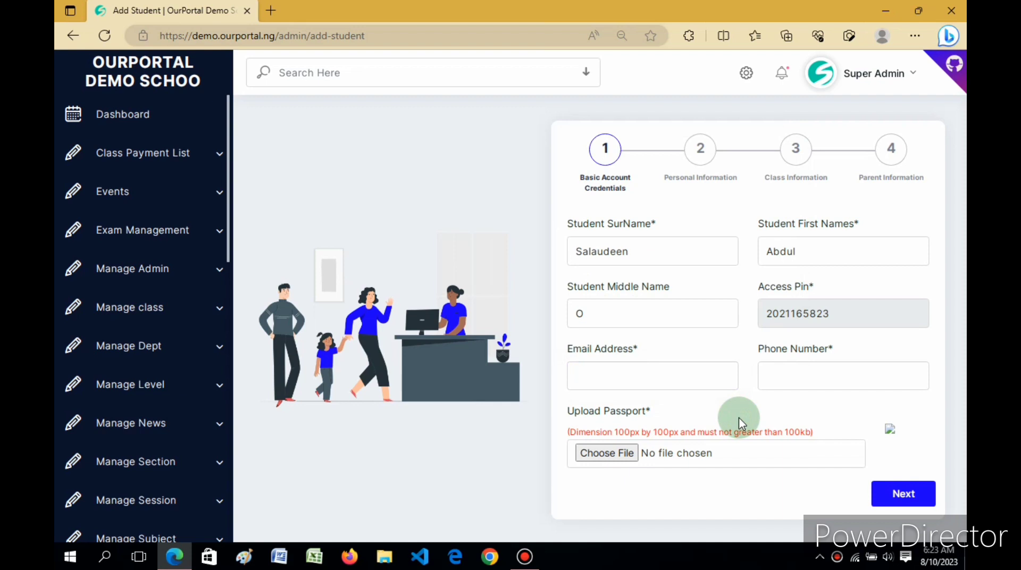
pyautogui.click(671, 378)
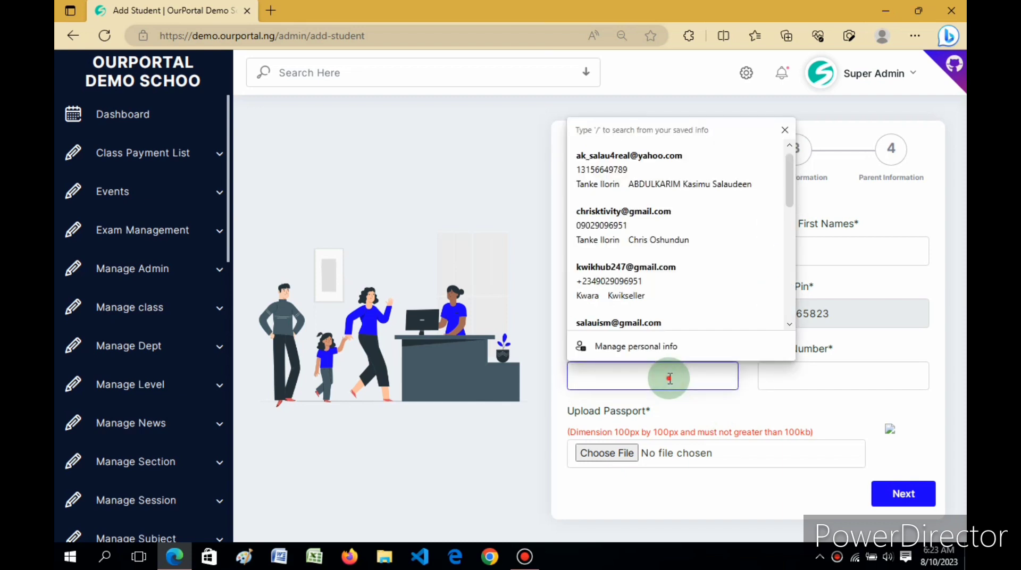
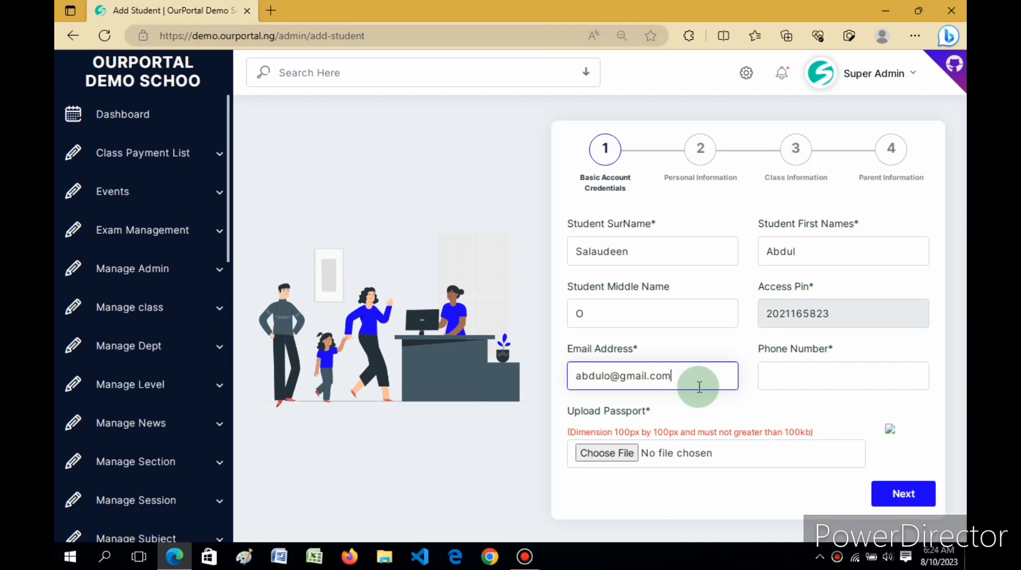
# Fill in the student's phone number from the matching saved autofill entry
pyautogui.click(803, 381)
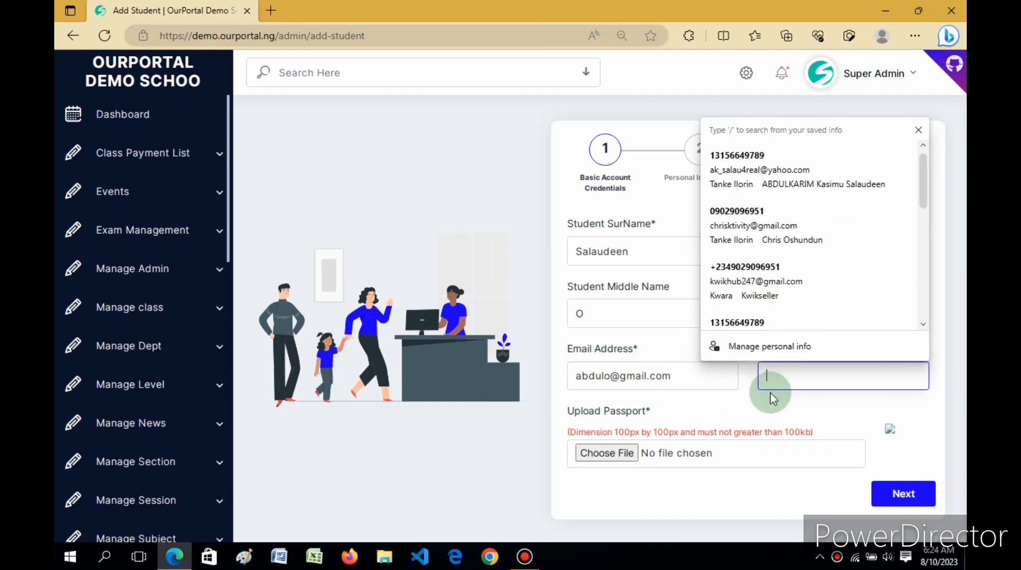
pyautogui.click(754, 405)
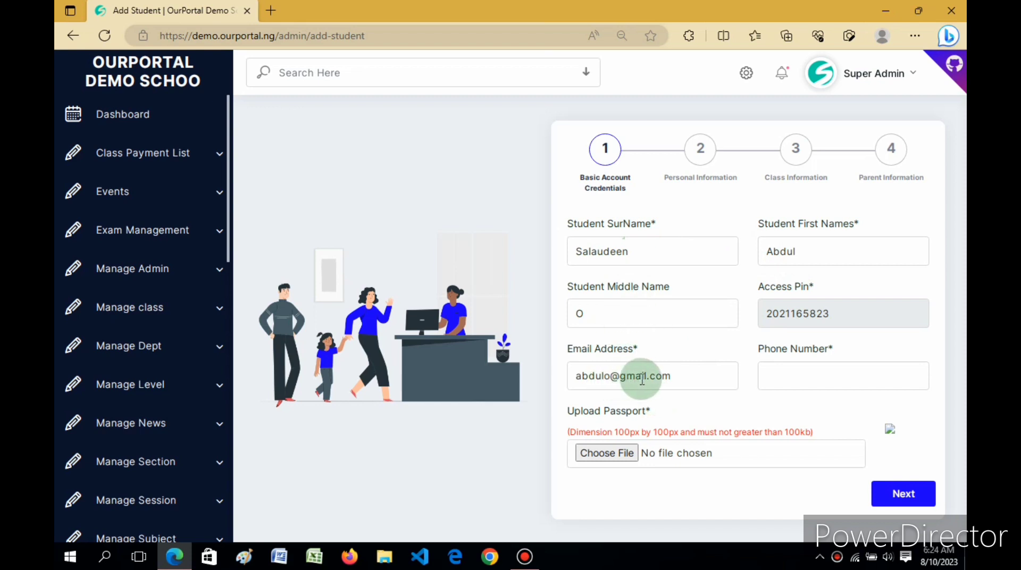
pyautogui.click(776, 380)
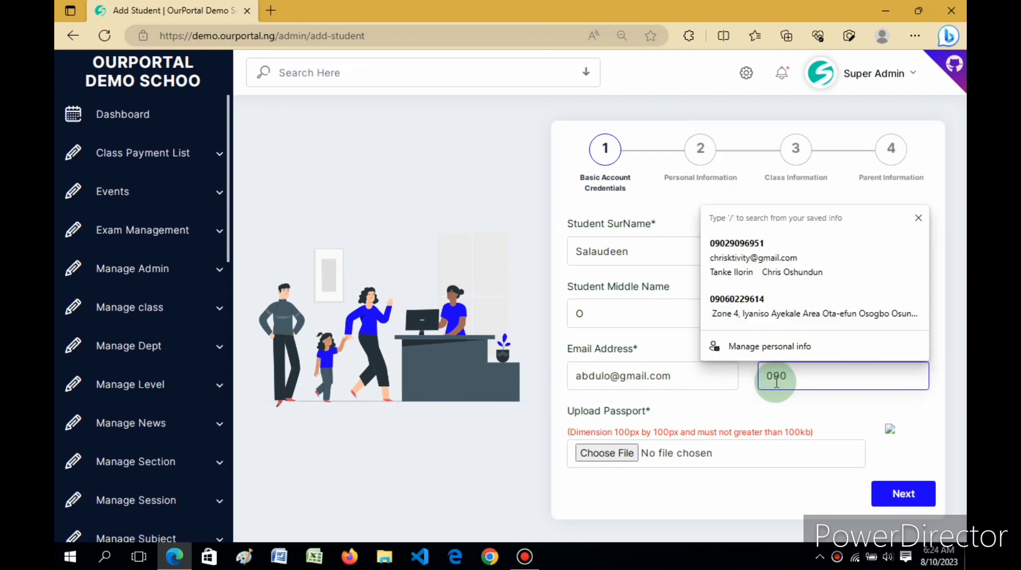
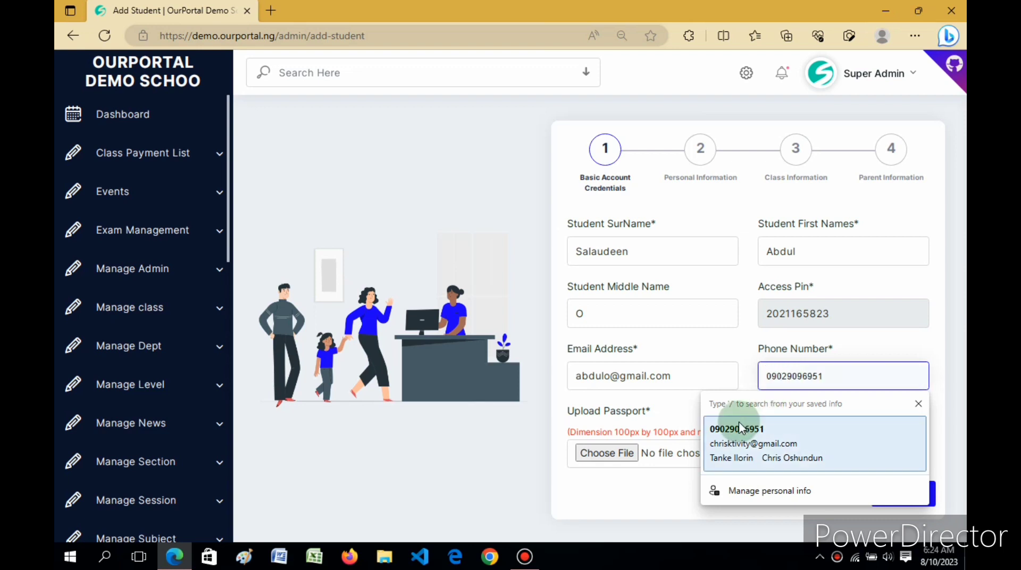
pyautogui.click(739, 426)
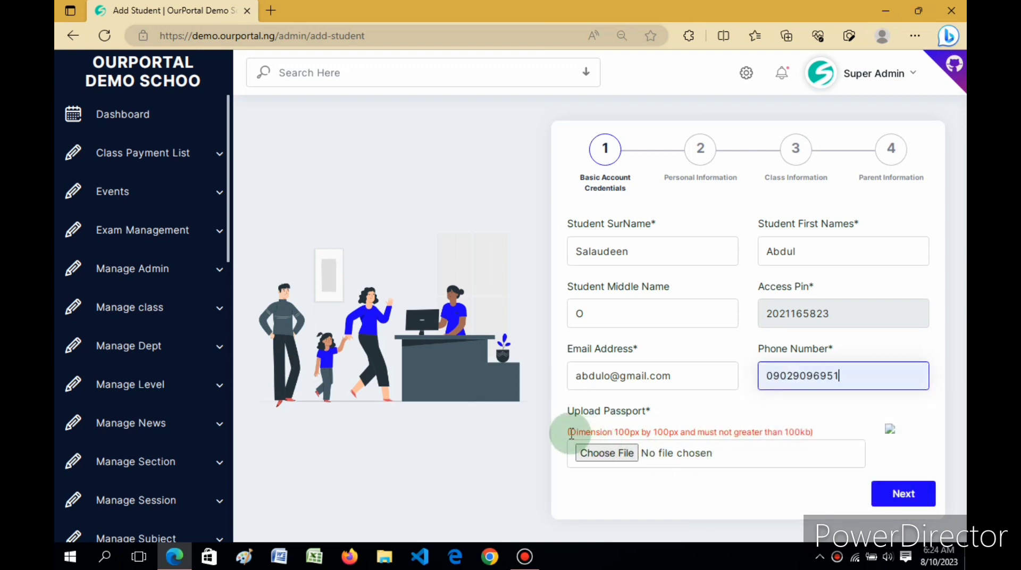
pyautogui.moveTo(568, 431); pyautogui.dragTo(582, 461)
pyautogui.click(559, 455)
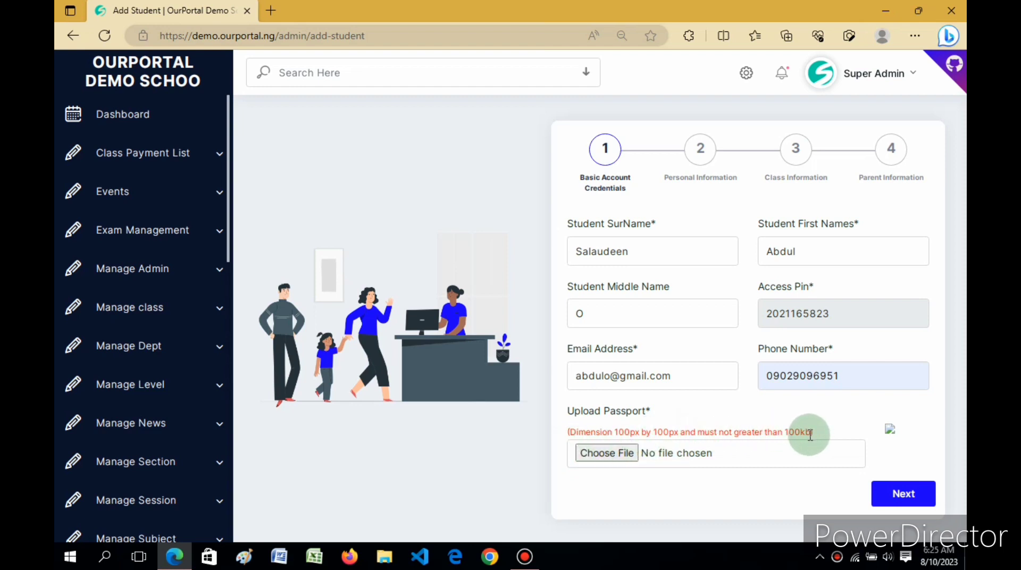
# Attach 79303070.jpg from Downloads to the Upload Passport field
pyautogui.click(606, 455)
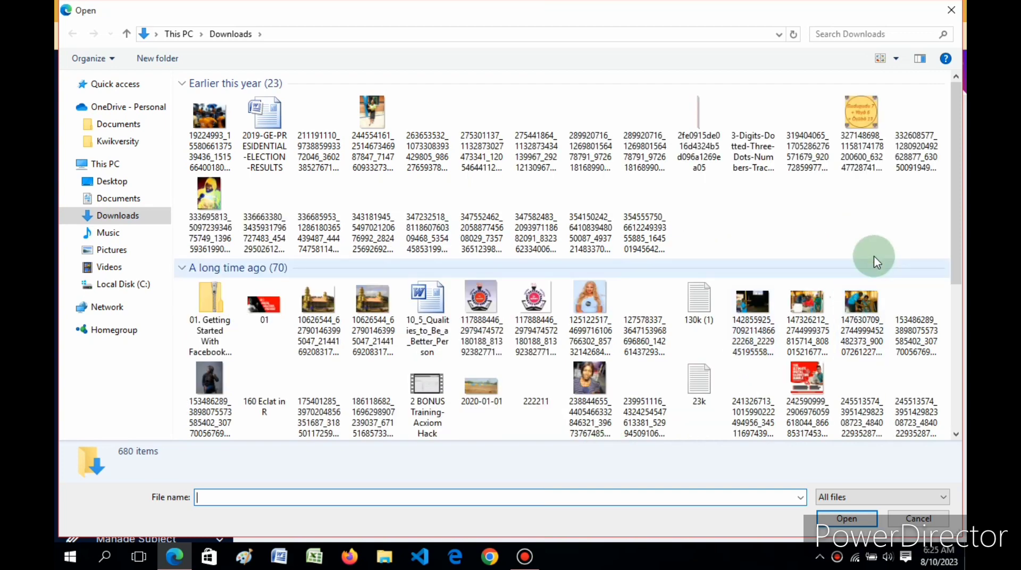
pyautogui.moveTo(955, 140); pyautogui.dragTo(955, 390)
pyautogui.scroll(2, 694, 239)
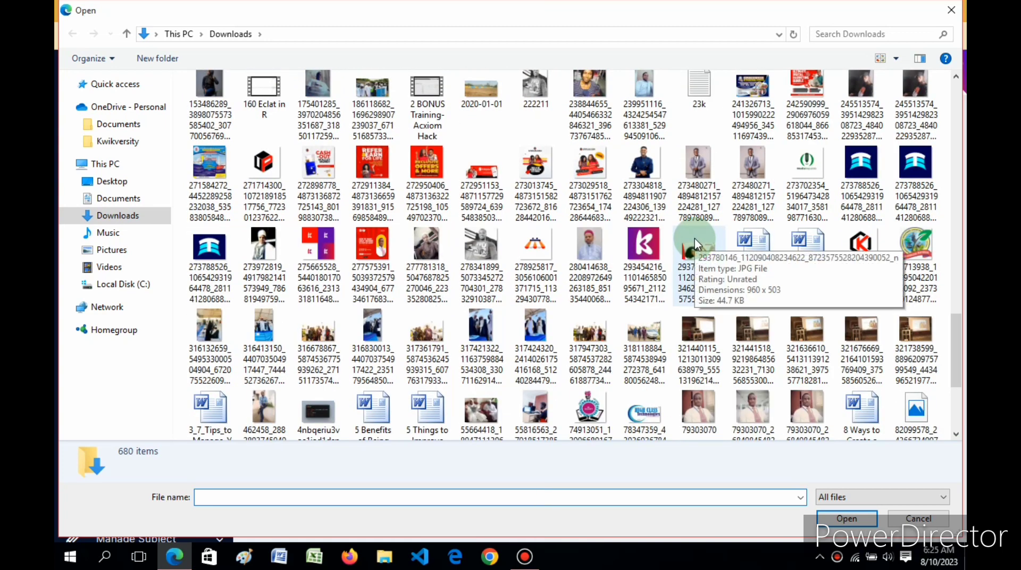
pyautogui.scroll(1, 695, 238)
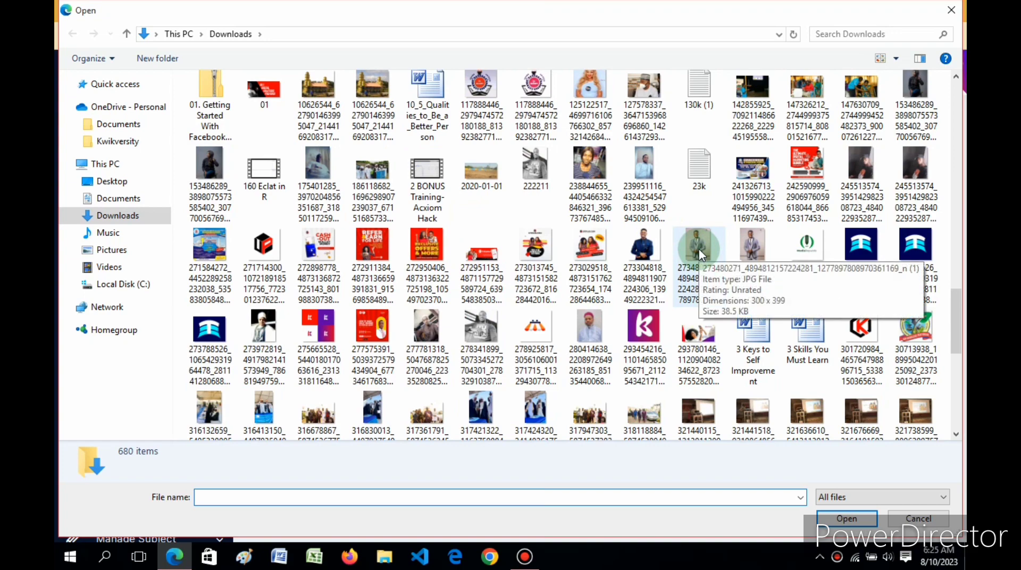
pyautogui.scroll(2, 699, 250)
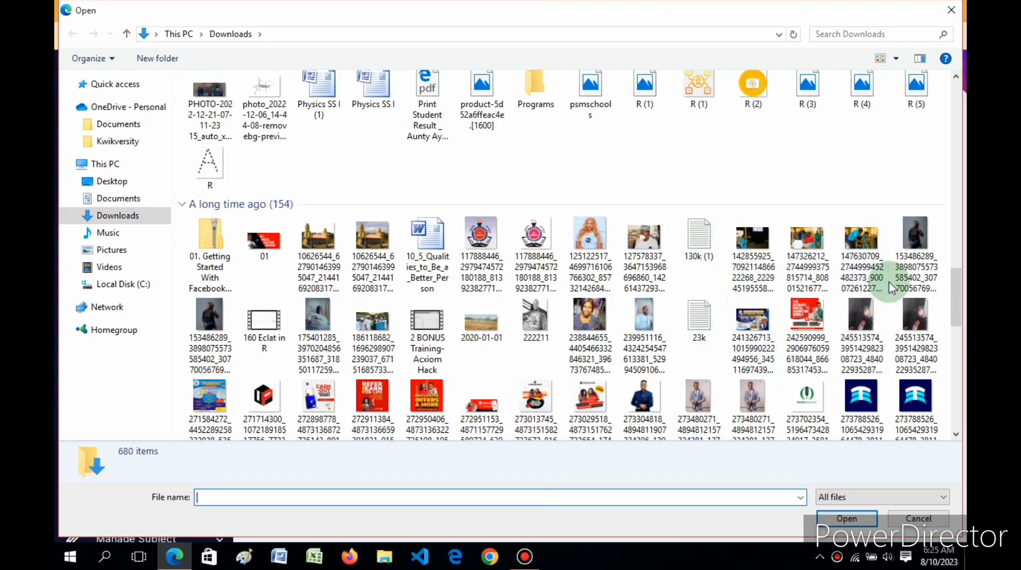
pyautogui.scroll(2, 962, 296)
pyautogui.moveTo(962, 297); pyautogui.dragTo(956, 381)
pyautogui.scroll(5, 781, 264)
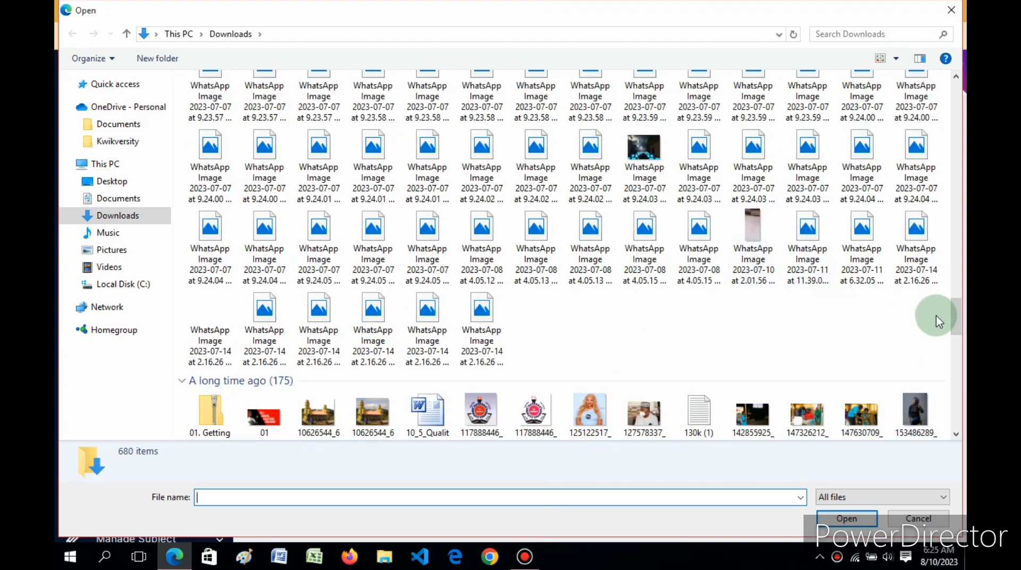
pyautogui.moveTo(960, 319); pyautogui.dragTo(957, 372)
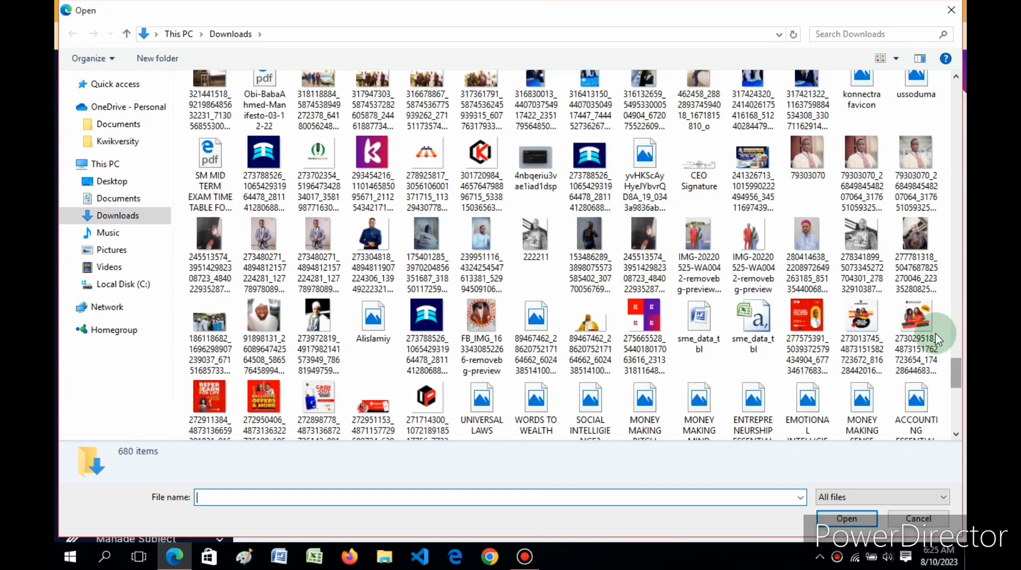
pyautogui.doubleClick(803, 157)
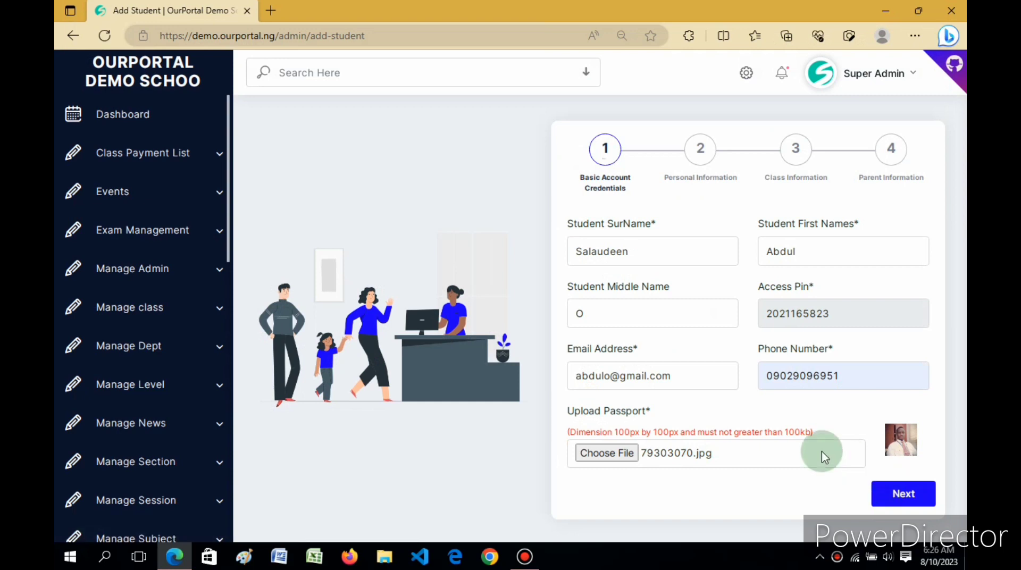
pyautogui.click(889, 499)
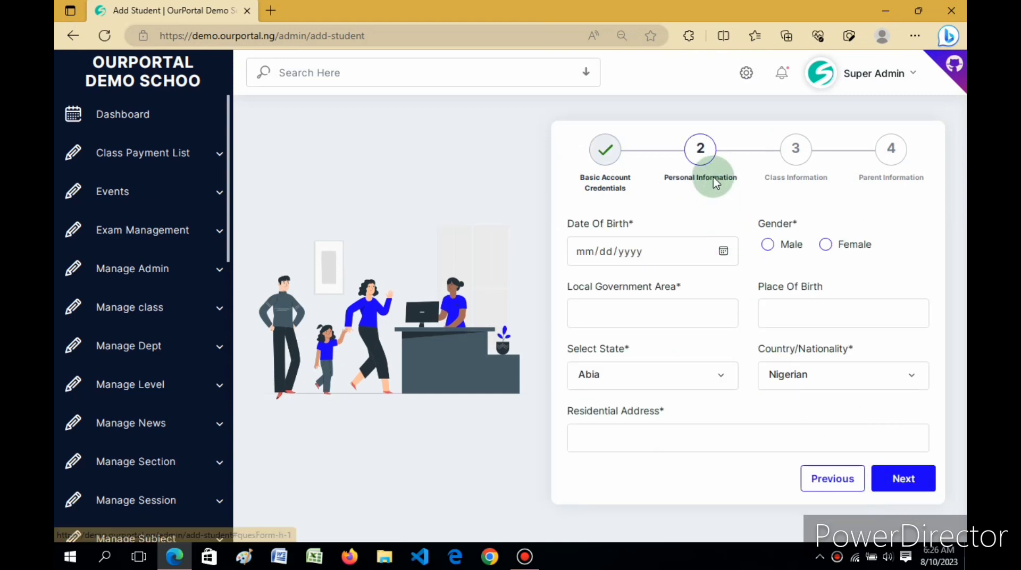
pyautogui.click(586, 252)
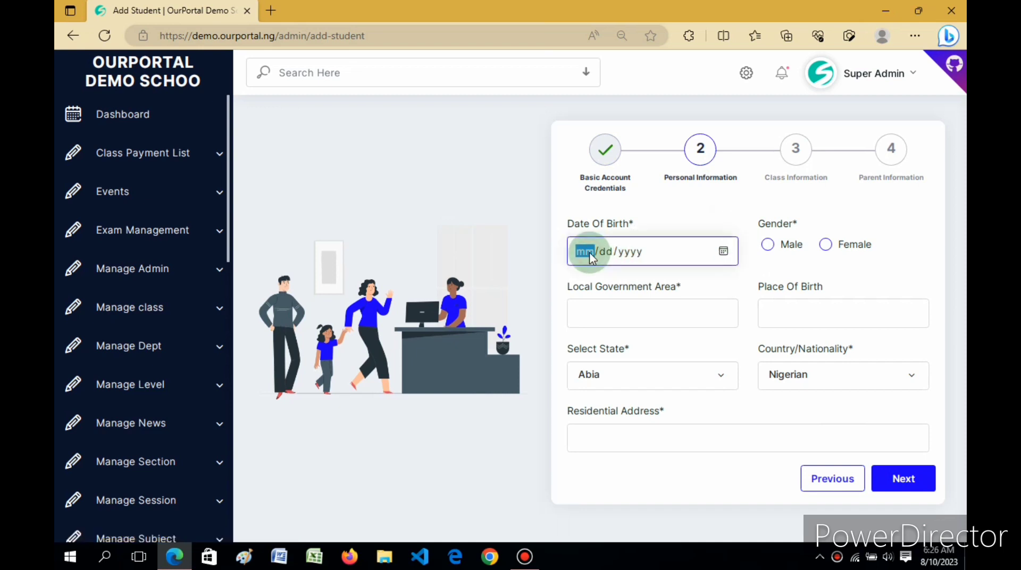
pyautogui.write('03/13/1980')
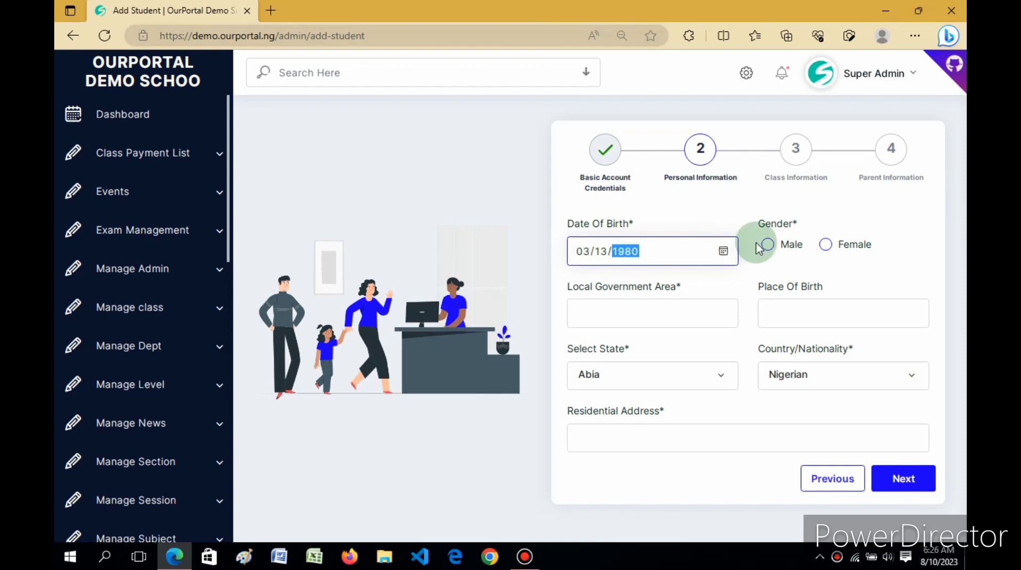
pyautogui.click(769, 246)
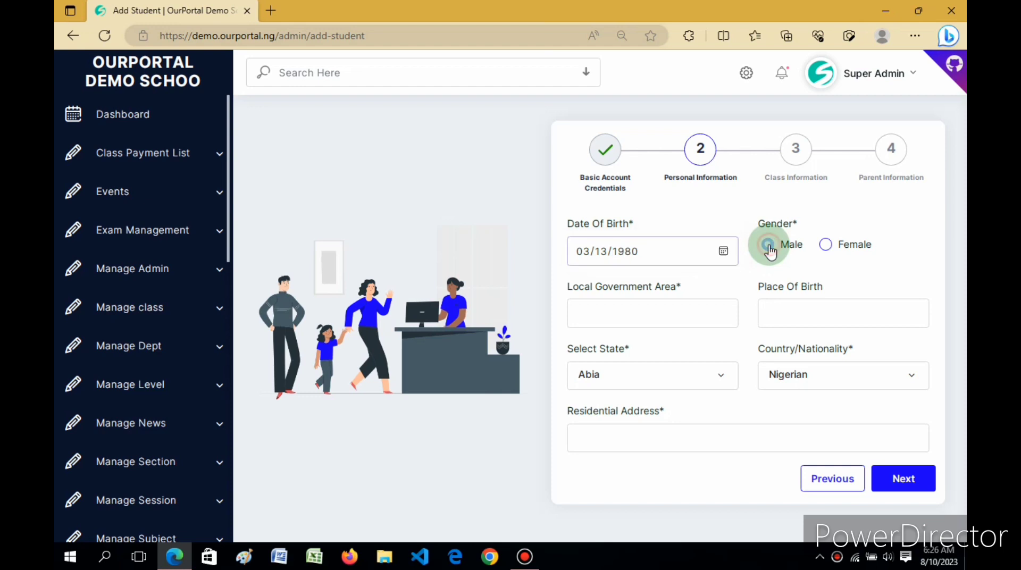
# Enter Ikorodu as both Local Government Area and Place Of Birth
pyautogui.click(662, 309)
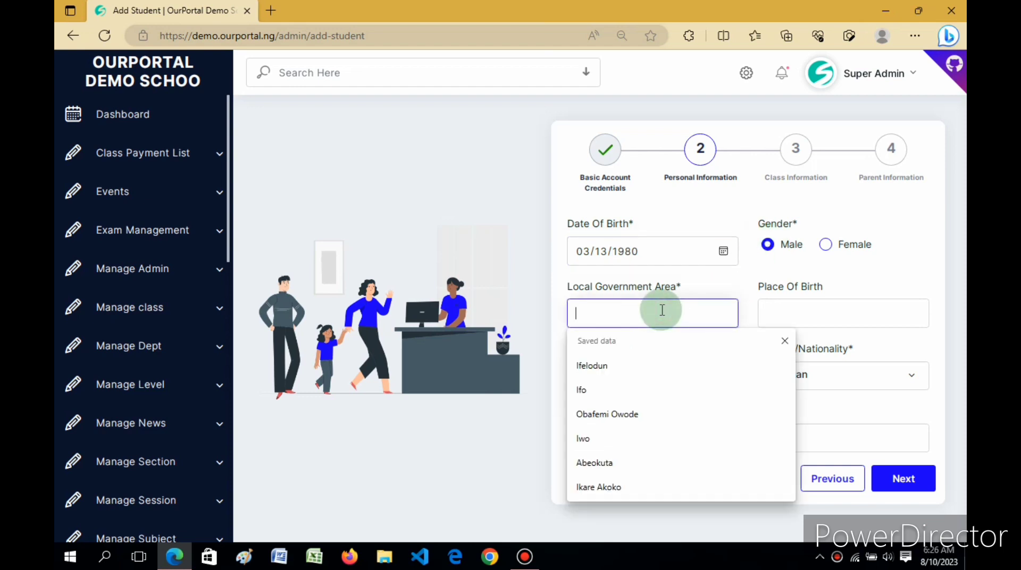
pyautogui.write('Ik')
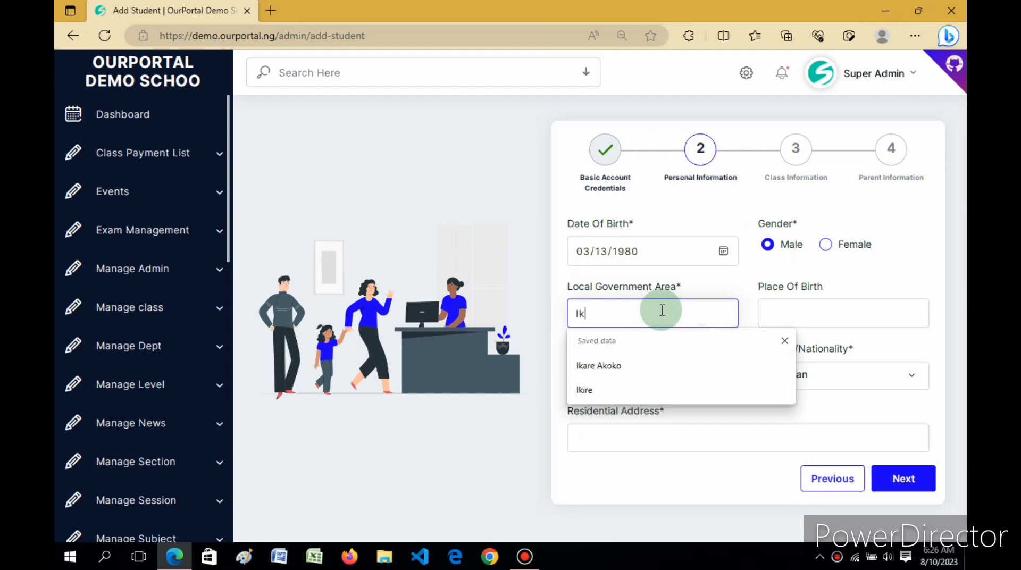
pyautogui.write('or')
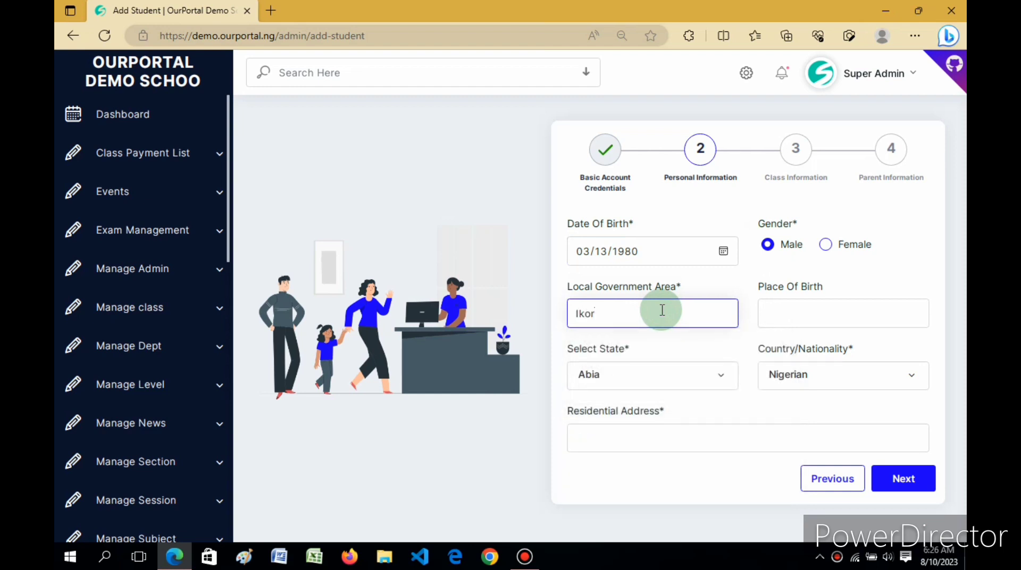
pyautogui.write('odu')
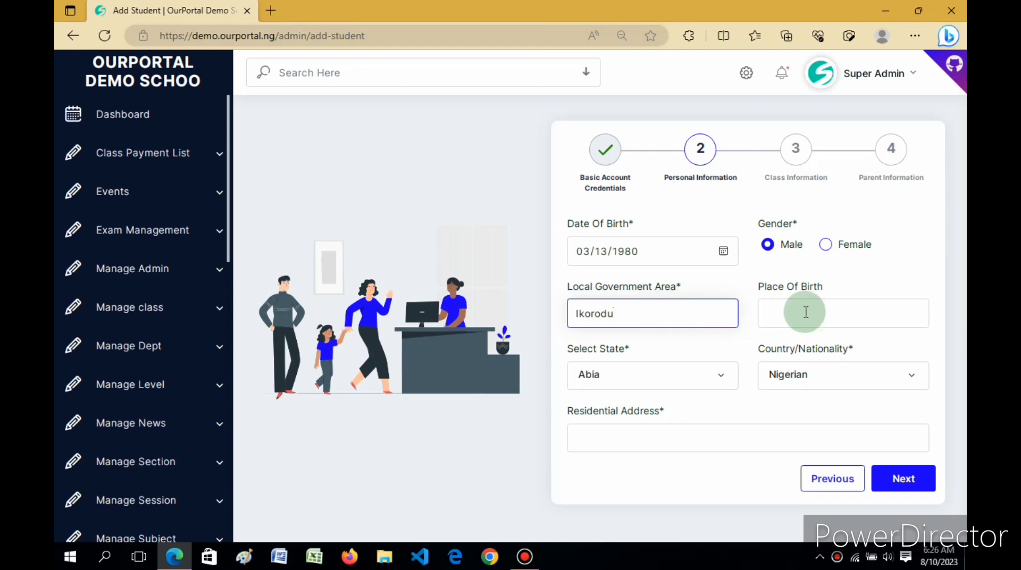
pyautogui.click(807, 312)
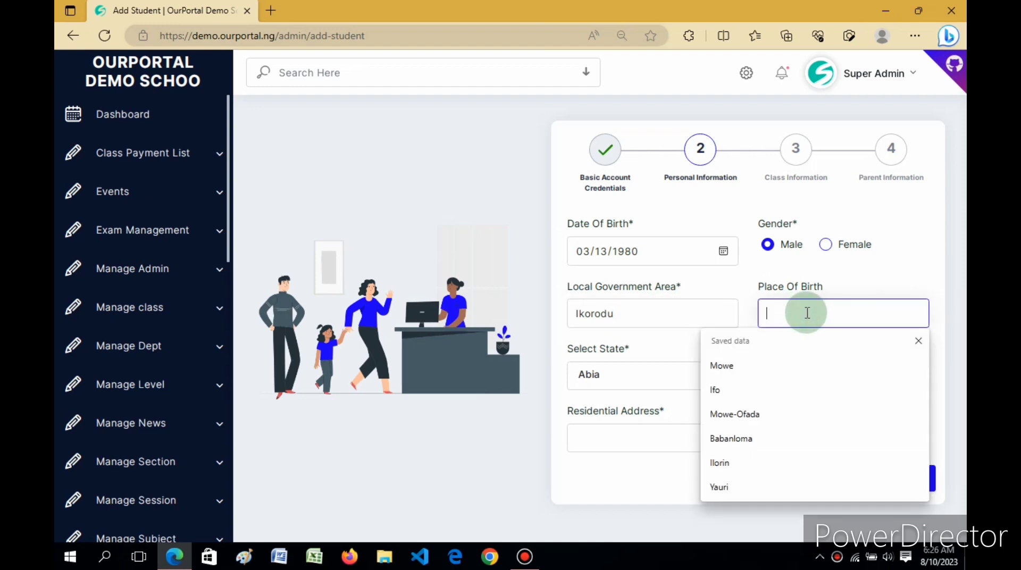
pyautogui.write('Ikor')
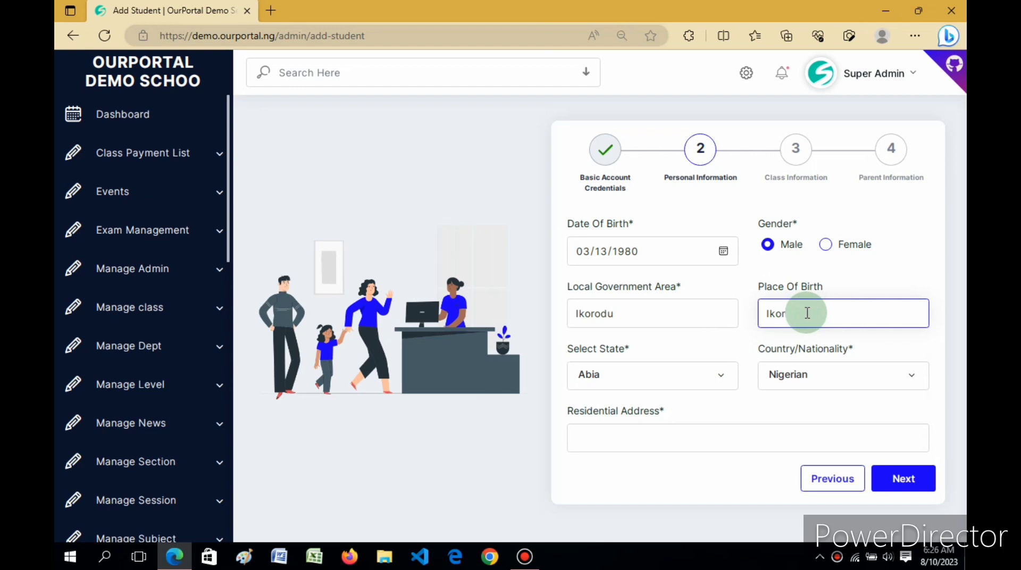
pyautogui.write('odu')
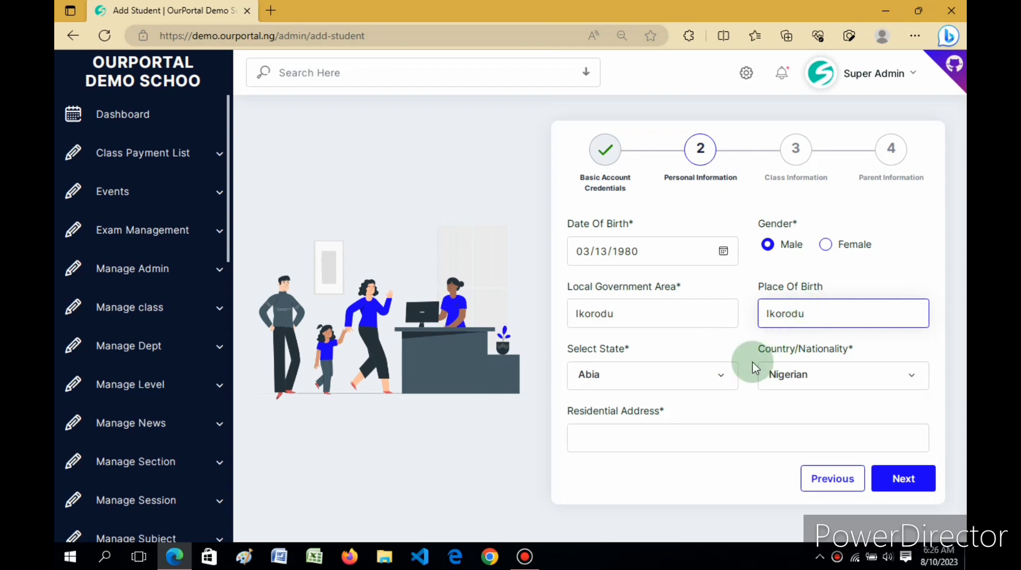
# Choose Lagos in the Select State list
pyautogui.click(712, 382)
pyautogui.scroll(-5, 712, 384)
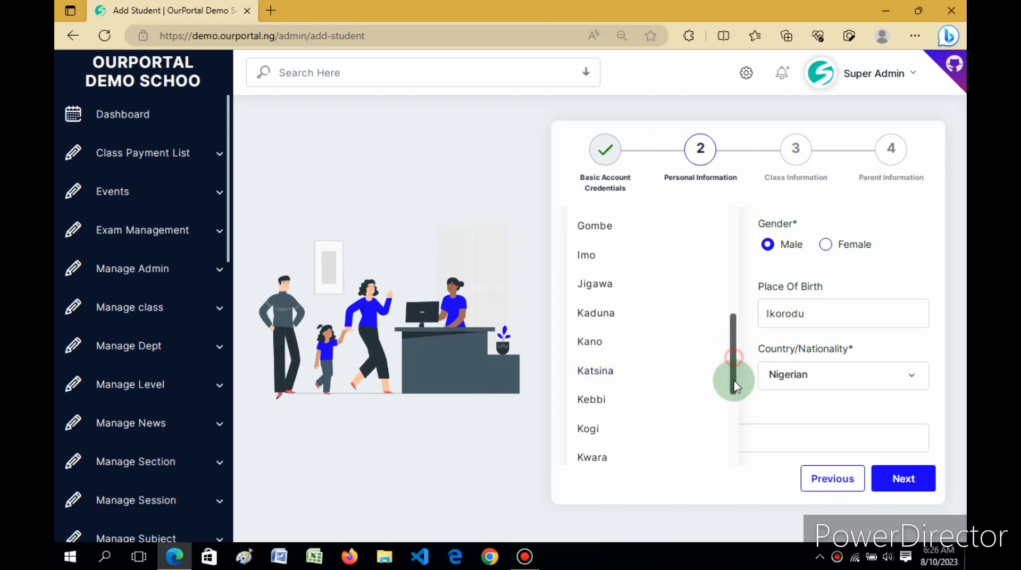
pyautogui.moveTo(733, 376)
pyautogui.mouseDown()
pyautogui.moveTo(732, 443)
pyautogui.moveTo(730, 226)
pyautogui.moveTo(724, 367)
pyautogui.mouseUp()
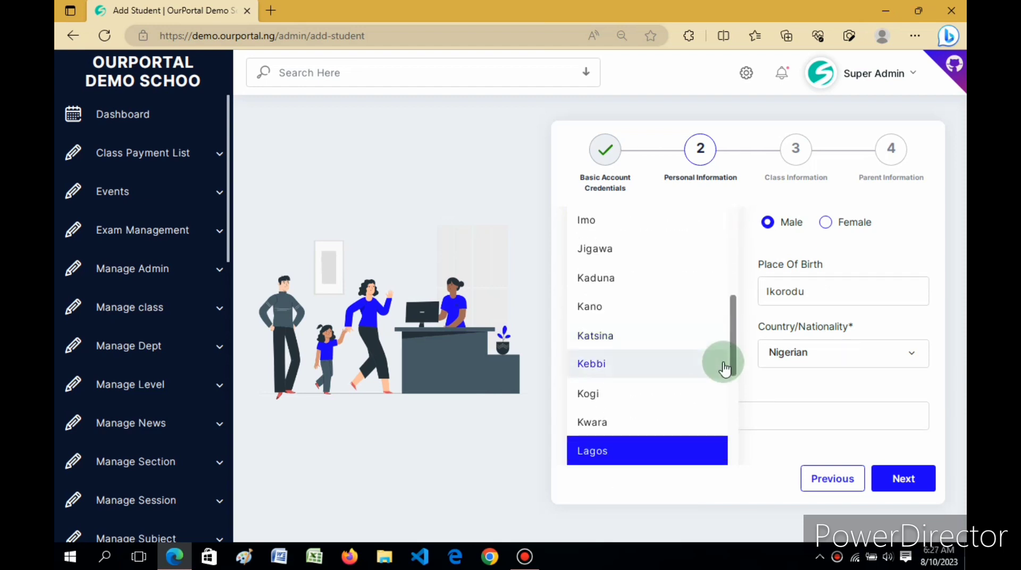
pyautogui.click(595, 450)
# Fill the residential address from a saved entry and continue to Class Information
pyautogui.click(743, 436)
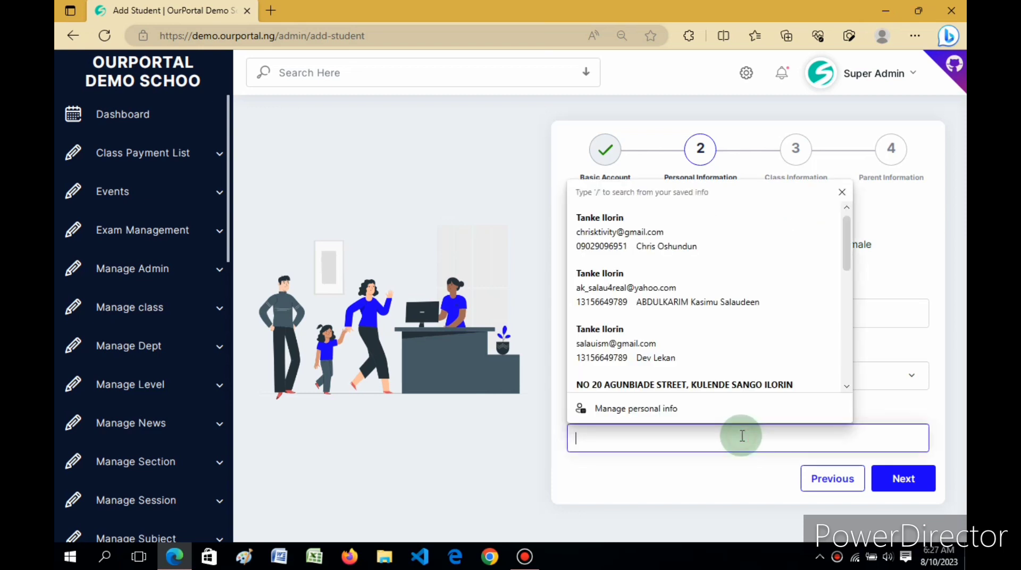
pyautogui.click(886, 398)
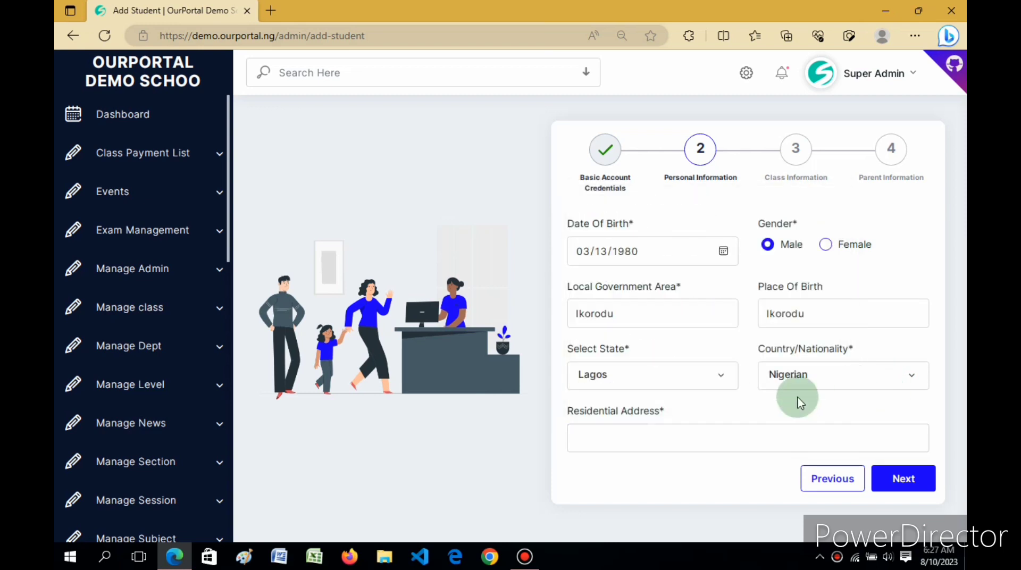
pyautogui.click(657, 437)
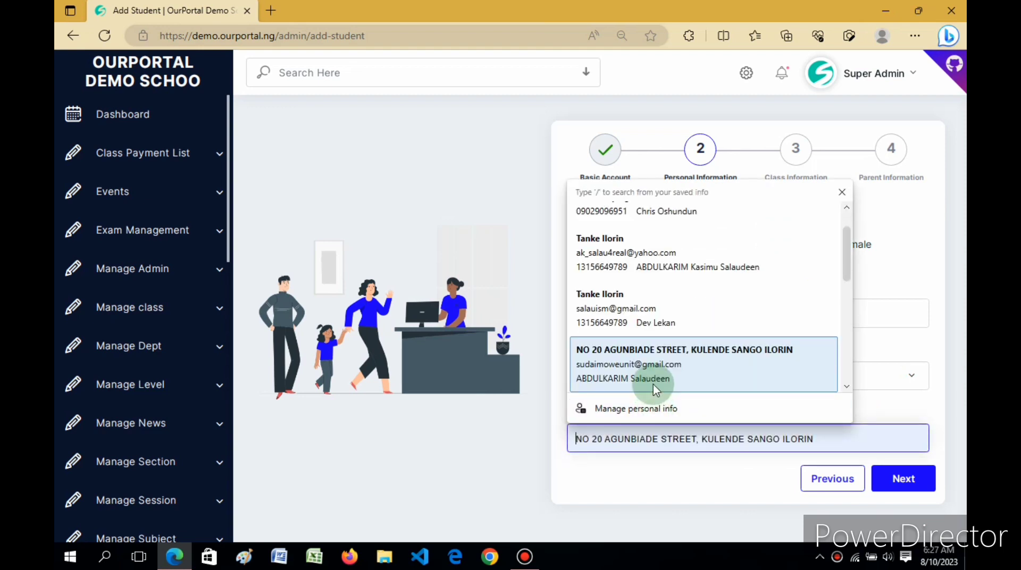
pyautogui.click(650, 371)
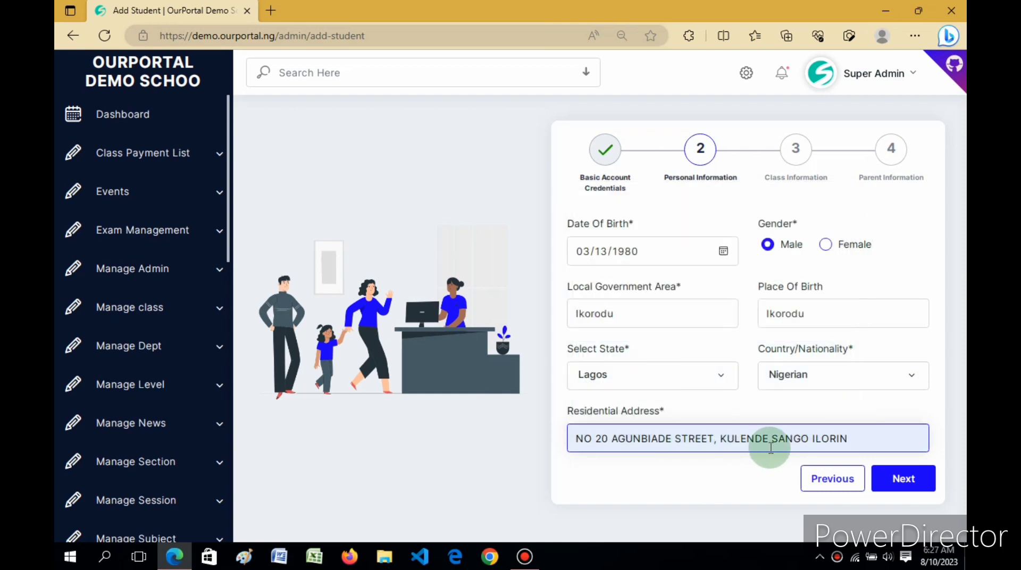
pyautogui.click(910, 491)
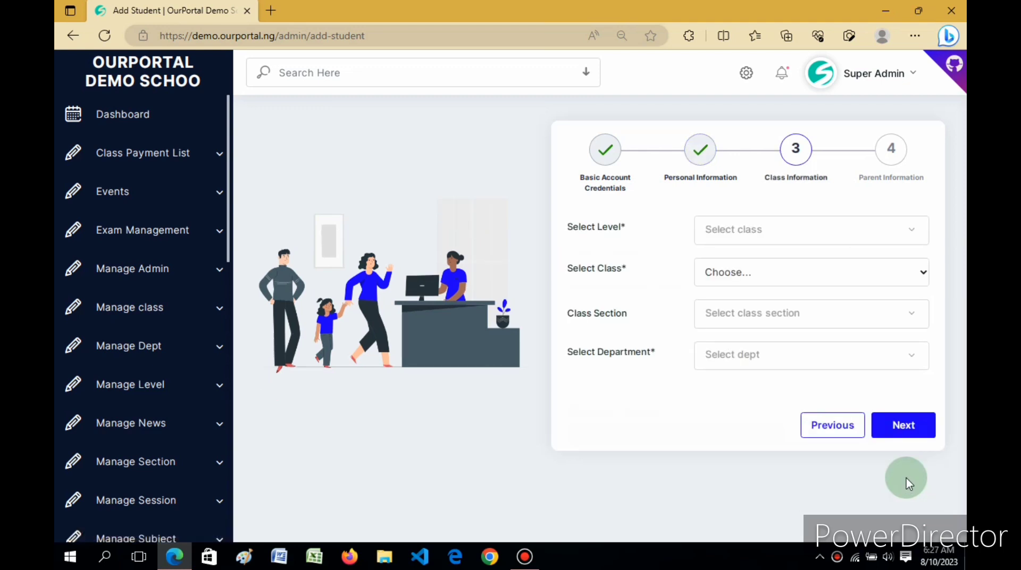
# Set Select Level to Primary Level and Select Class to Basic 1, leaving the class section unset
pyautogui.click(756, 231)
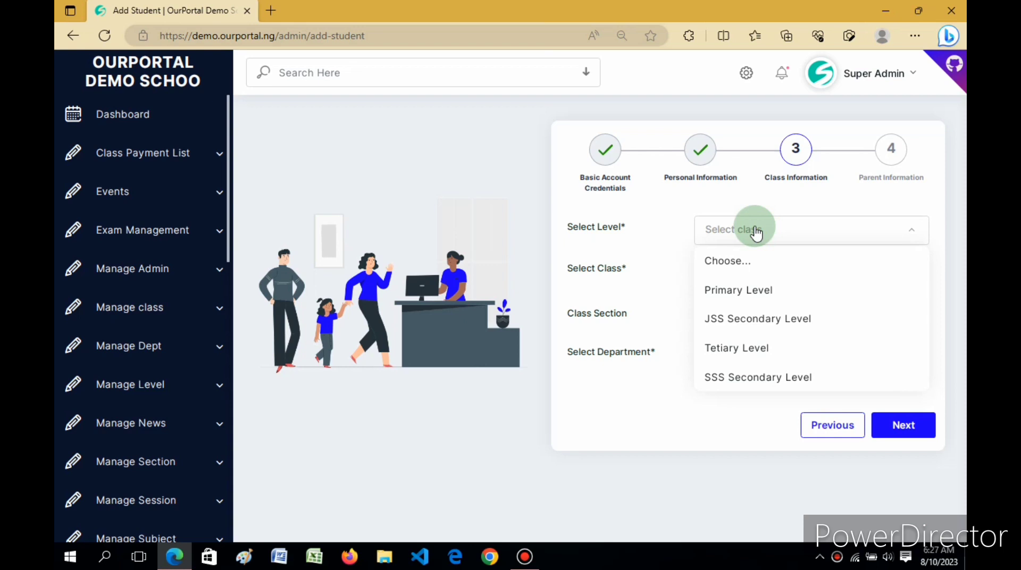
pyautogui.click(731, 293)
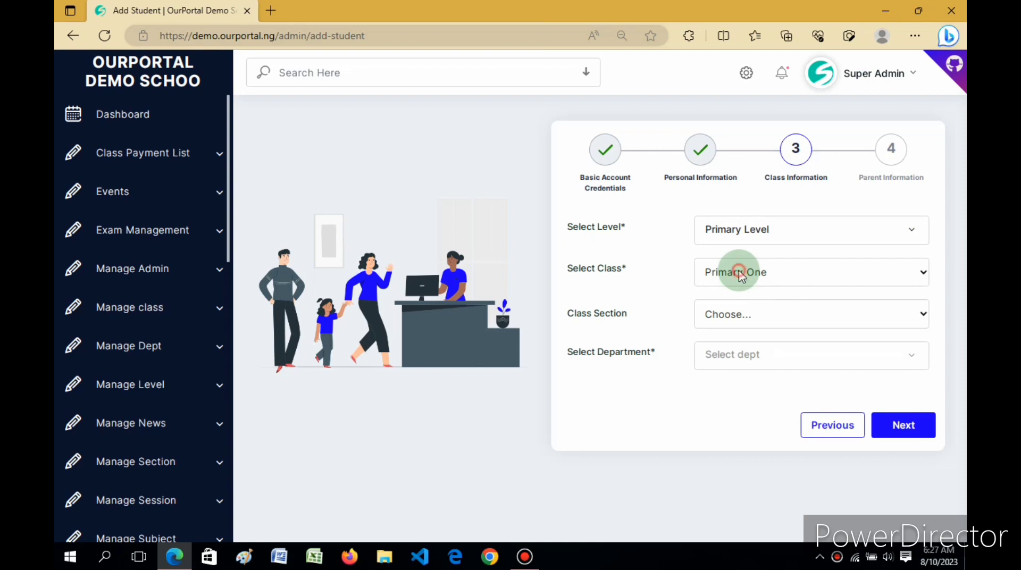
pyautogui.click(740, 274)
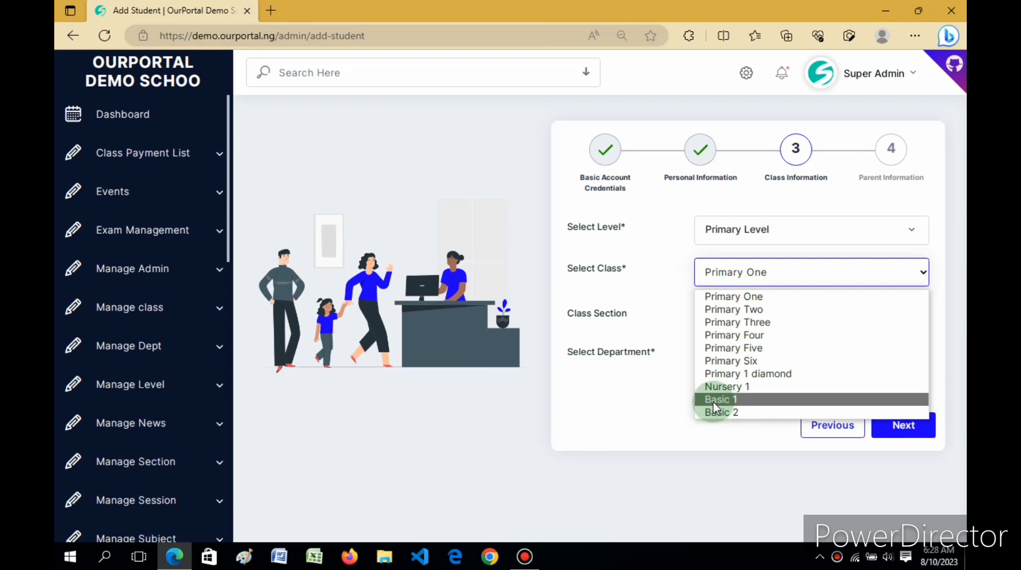
pyautogui.click(674, 394)
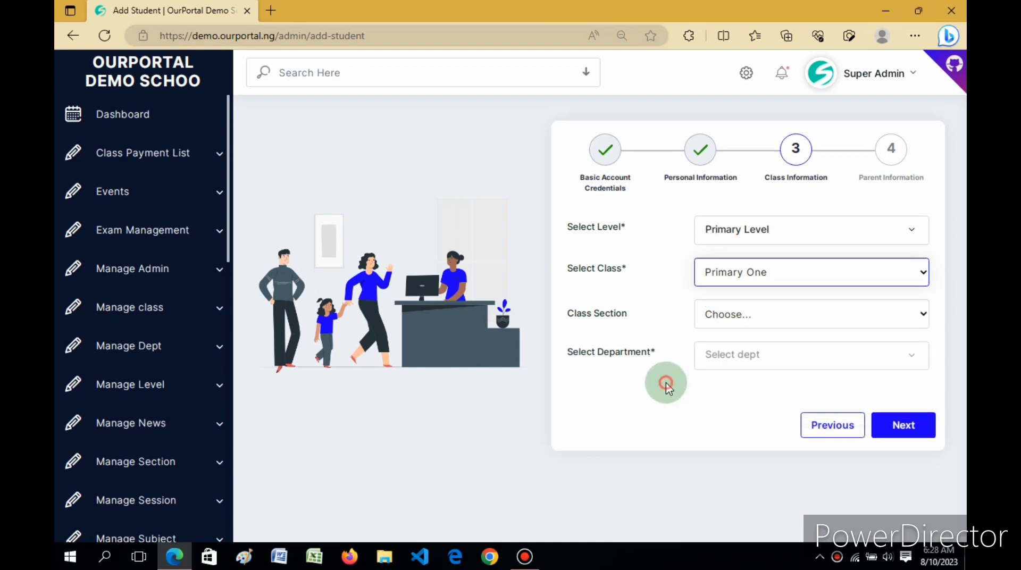
pyautogui.click(743, 272)
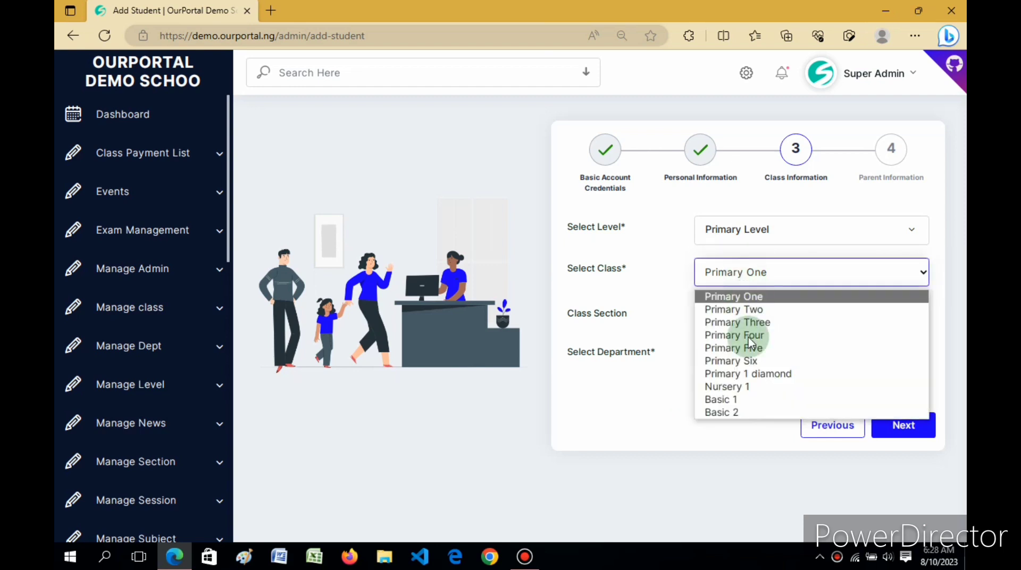
pyautogui.click(723, 400)
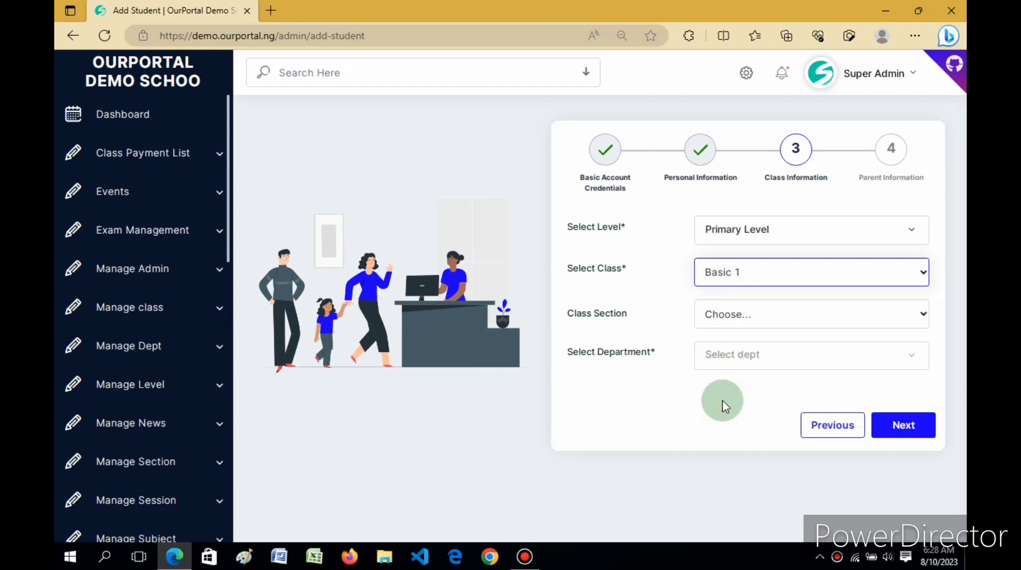
pyautogui.click(722, 319)
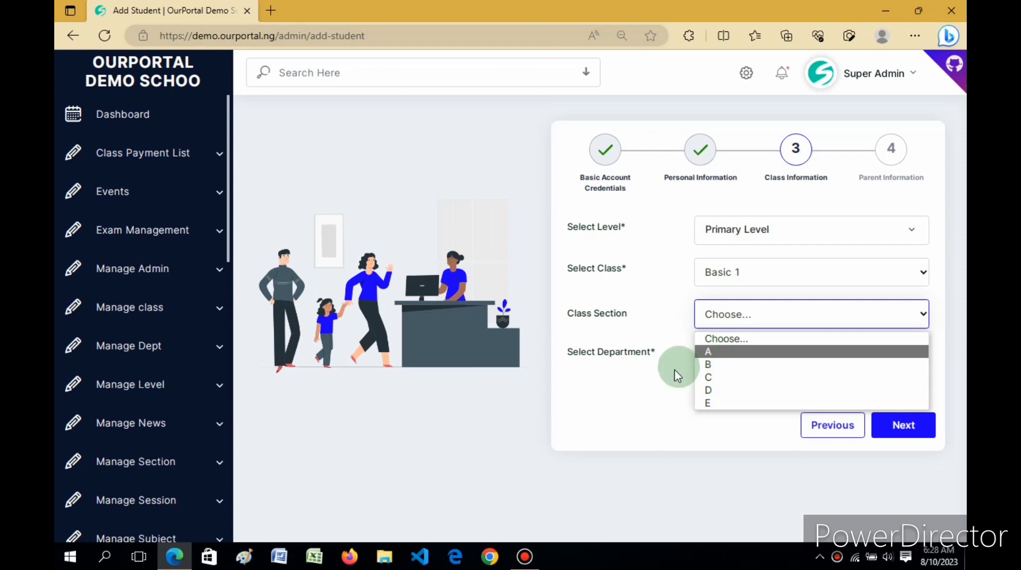
pyautogui.click(649, 384)
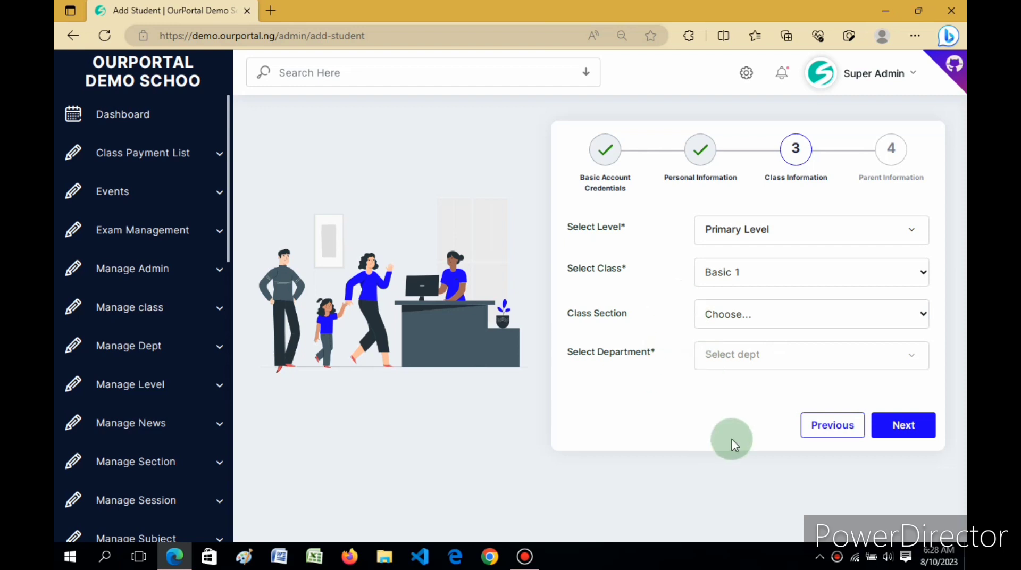
# On the Parent Information step, enter the parent's full name
pyautogui.click(898, 426)
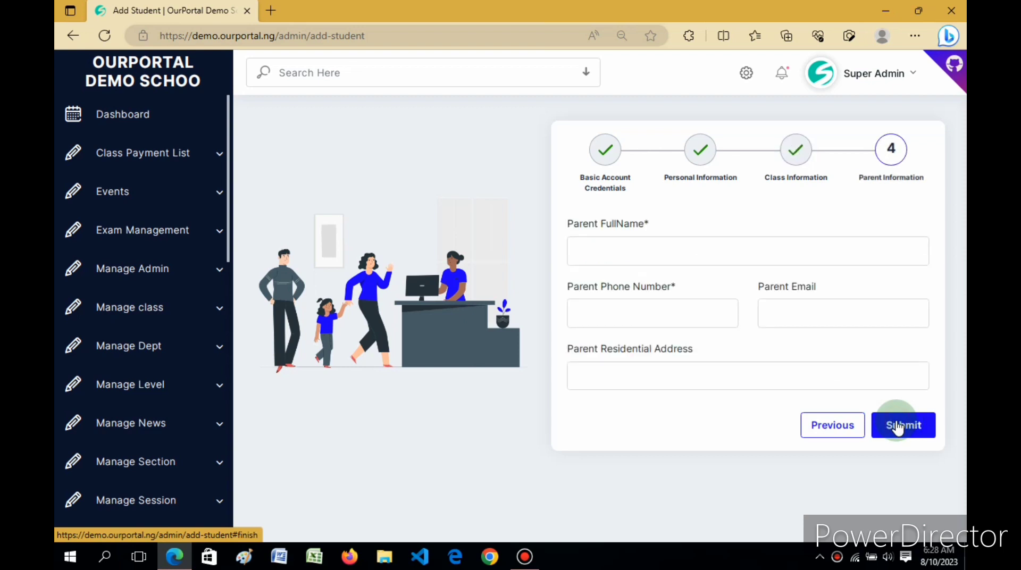
pyautogui.click(670, 256)
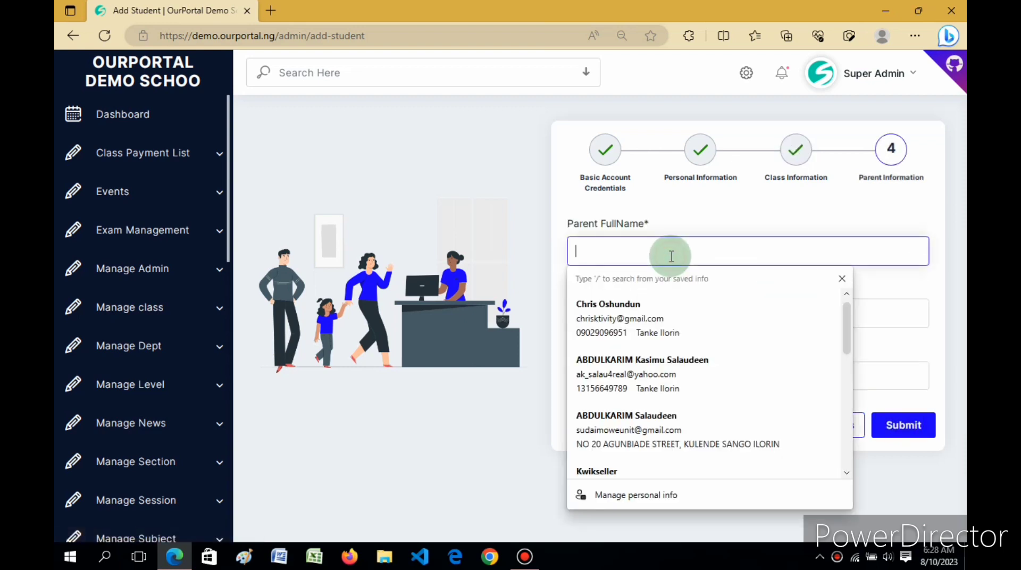
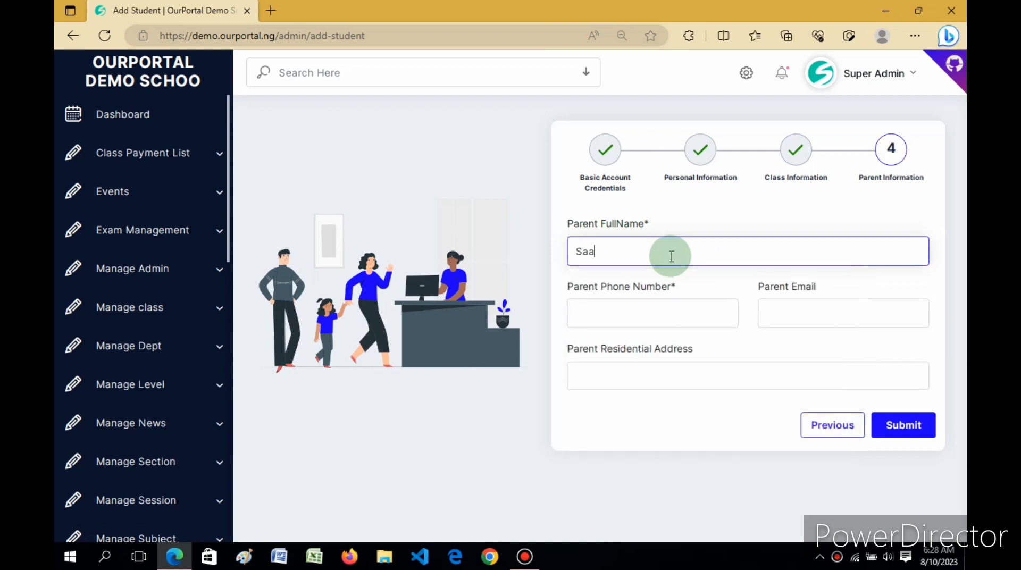
pyautogui.press('BackSpace')
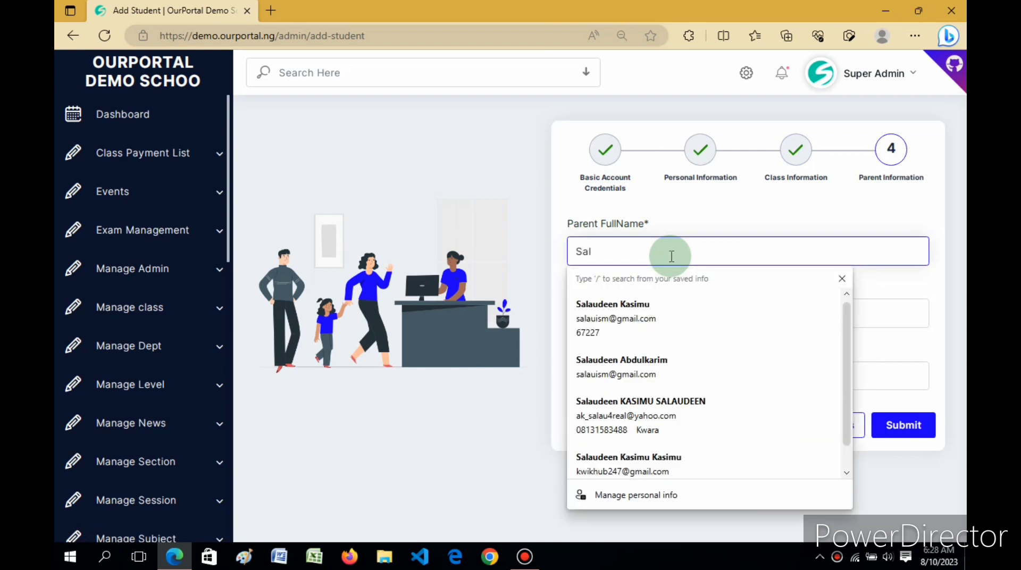
pyautogui.click(677, 222)
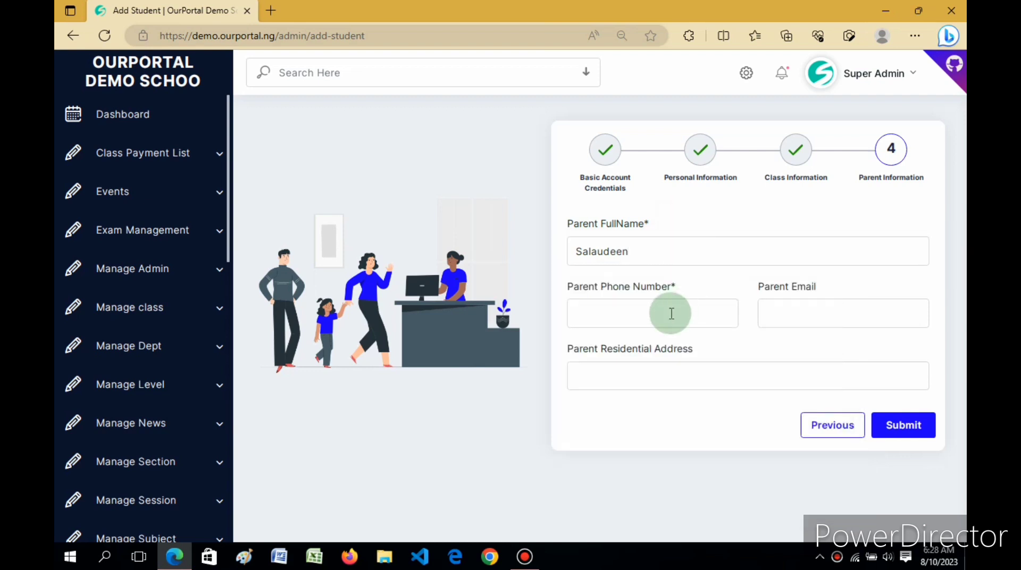
# Fill the parent's phone from the saved entry and replace the parent's e-mail address
pyautogui.click(634, 323)
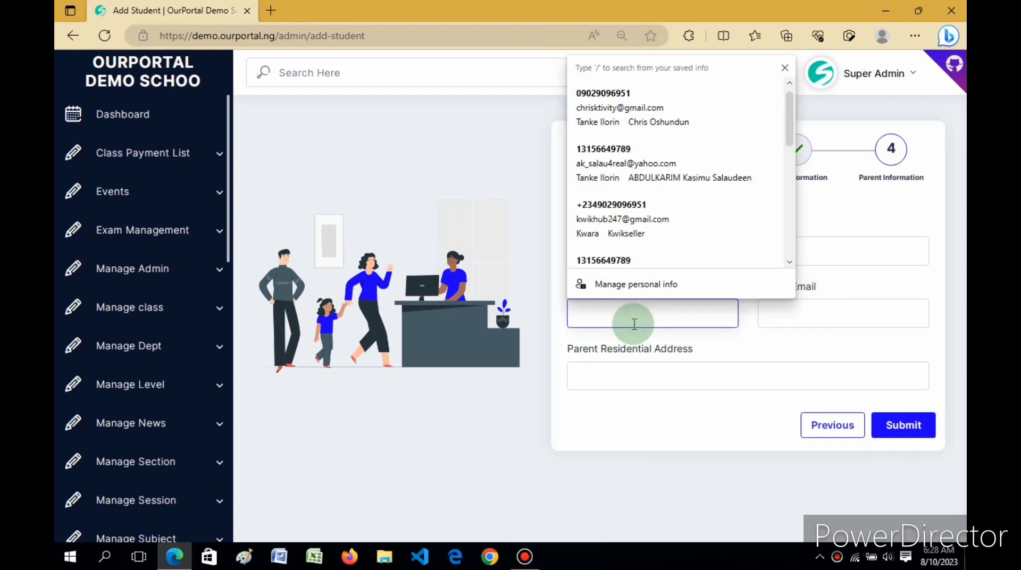
pyautogui.write('090')
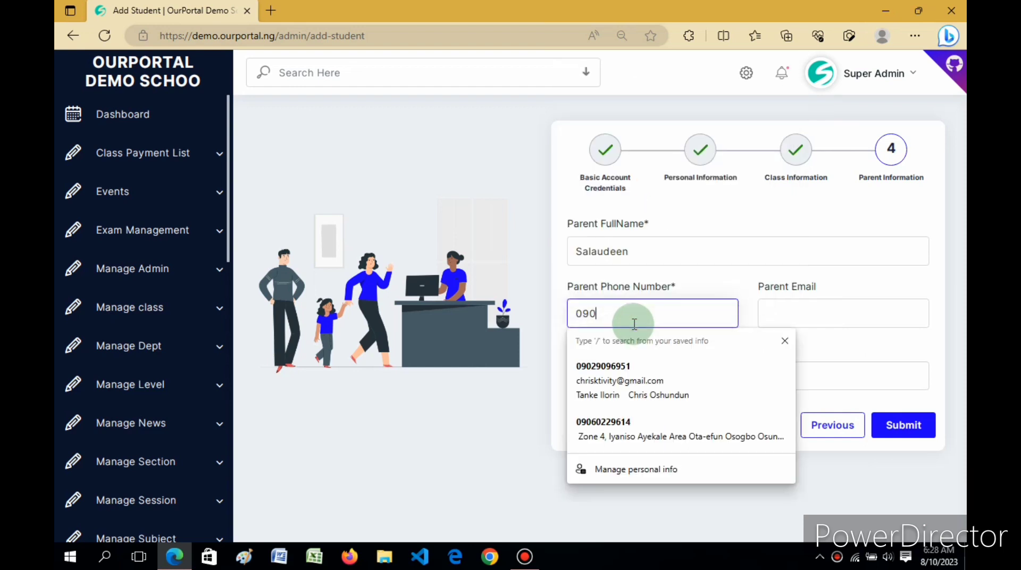
pyautogui.click(614, 366)
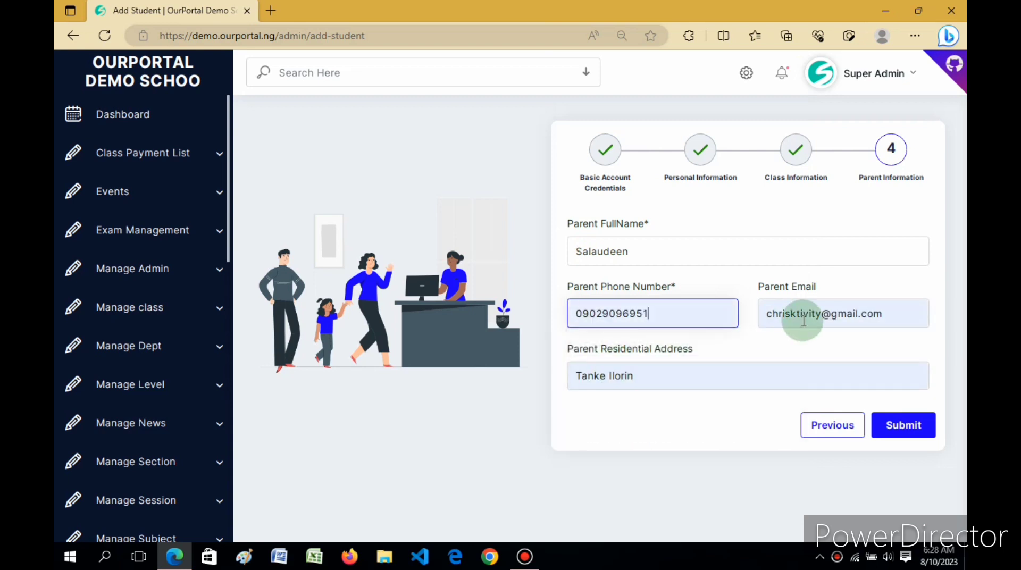
pyautogui.click(895, 323)
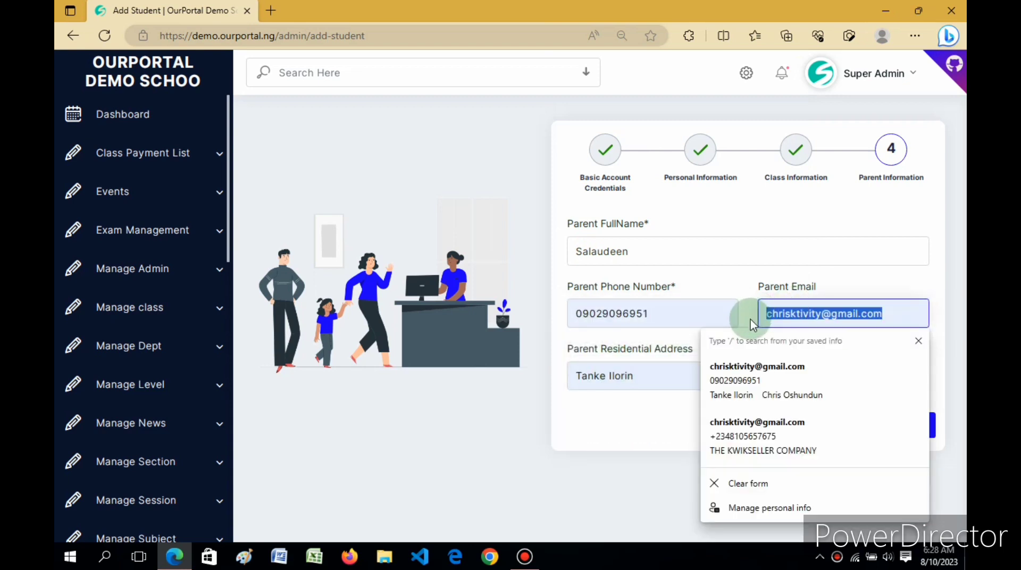
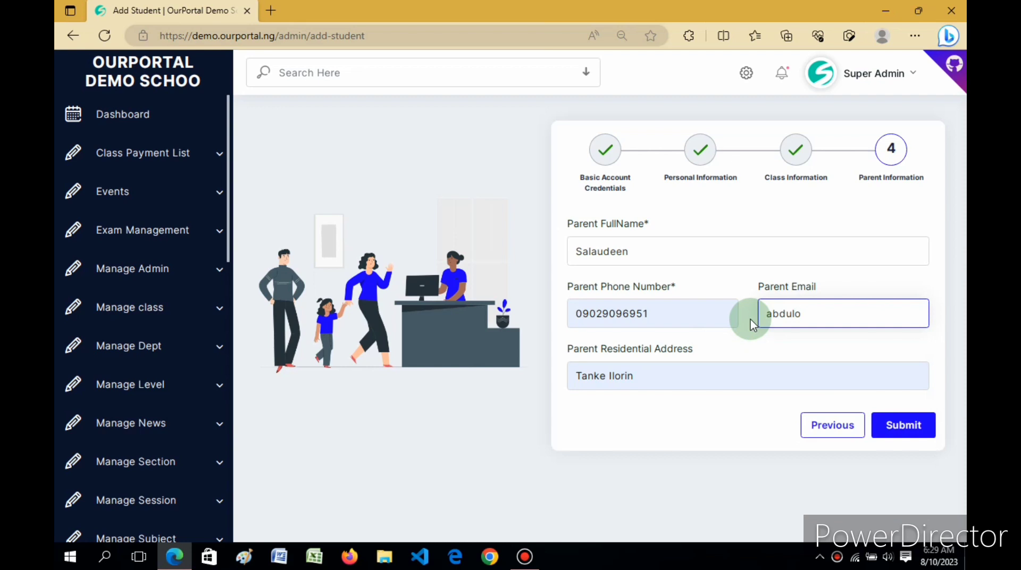
pyautogui.click(660, 422)
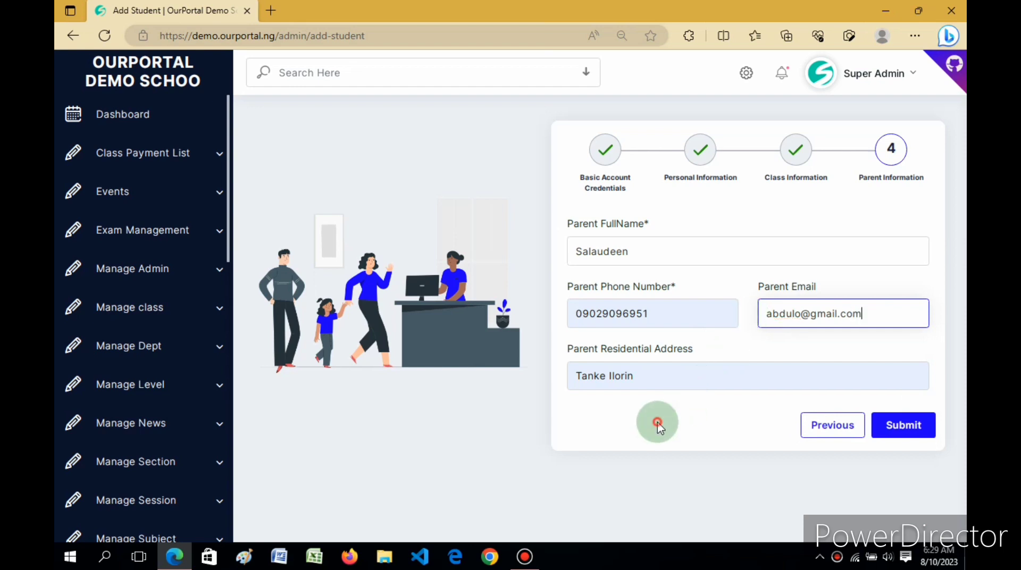
# Retype the parent's residential address and submit the student registration
pyautogui.click(667, 372)
pyautogui.press('BackSpace')
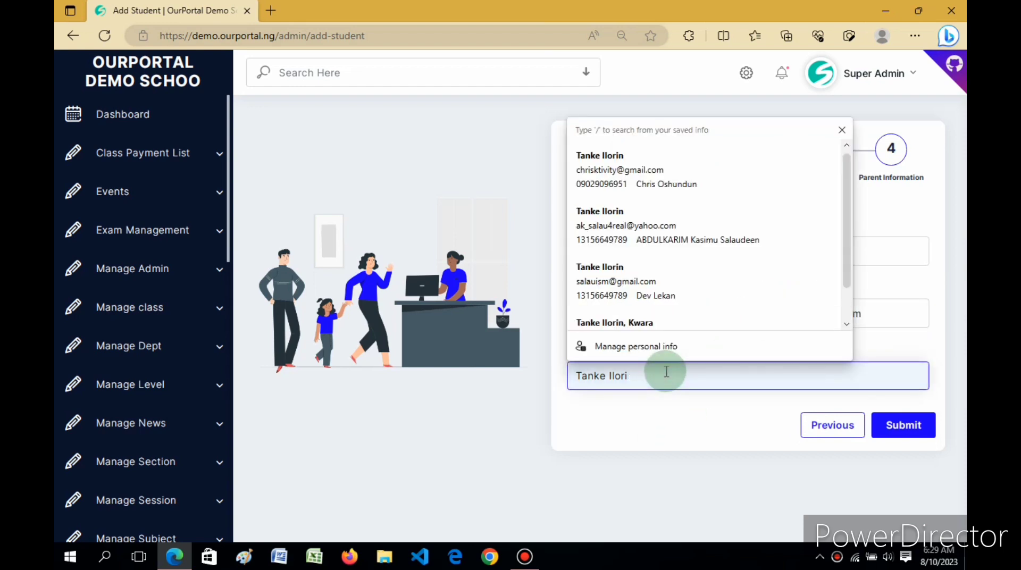
pyautogui.press('BackSpace')
pyautogui.press('BackSpace')
pyautogui.press('BackSpace')
pyautogui.press('BackSpace')
pyautogui.press('BackSpace')
pyautogui.press('BackSpace')
pyautogui.press('BackSpace')
pyautogui.press('BackSpace')
pyautogui.press('BackSpace')
pyautogui.press('BackSpace')
pyautogui.press('BackSpace')
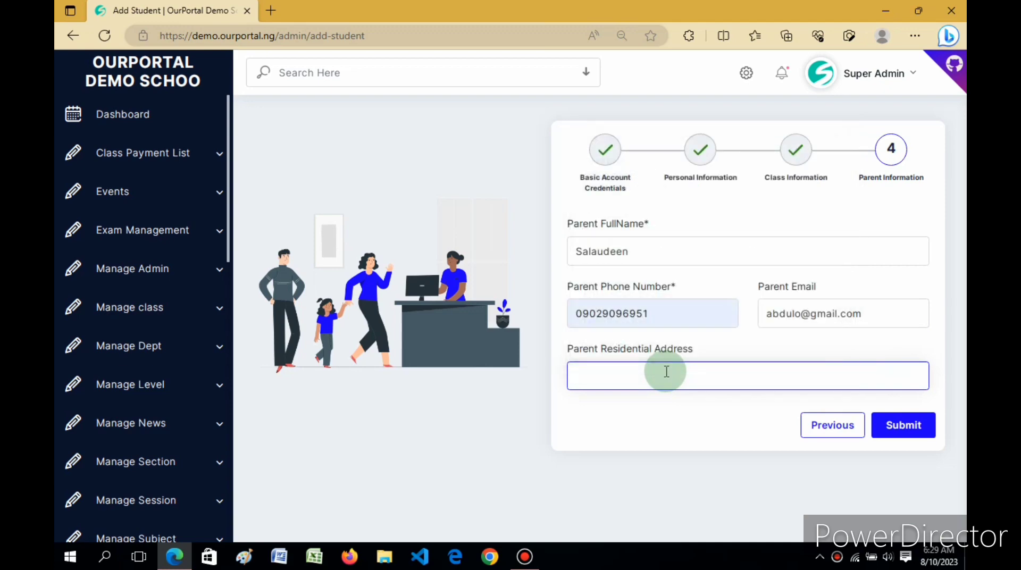
pyautogui.write('no')
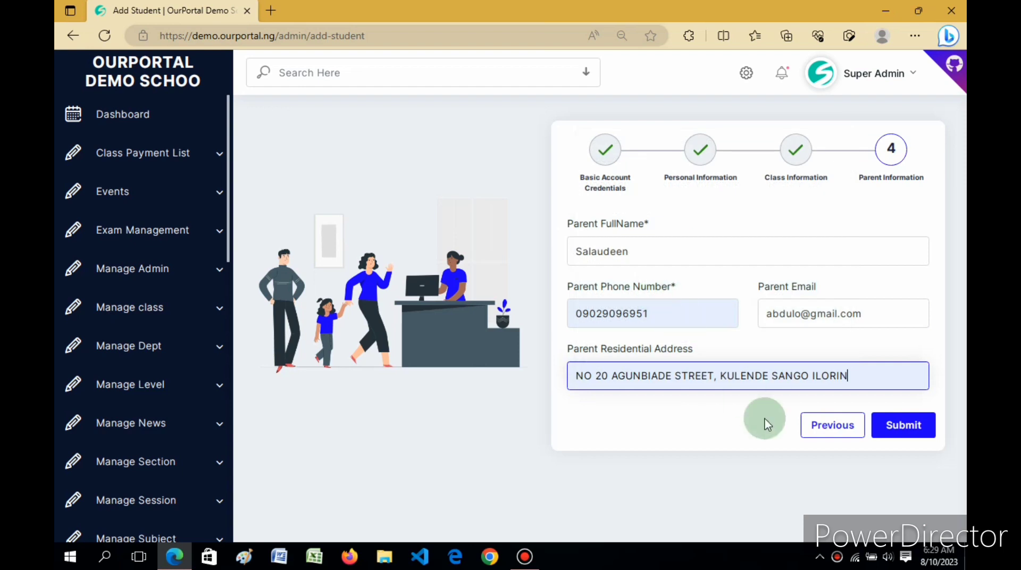
pyautogui.click(909, 426)
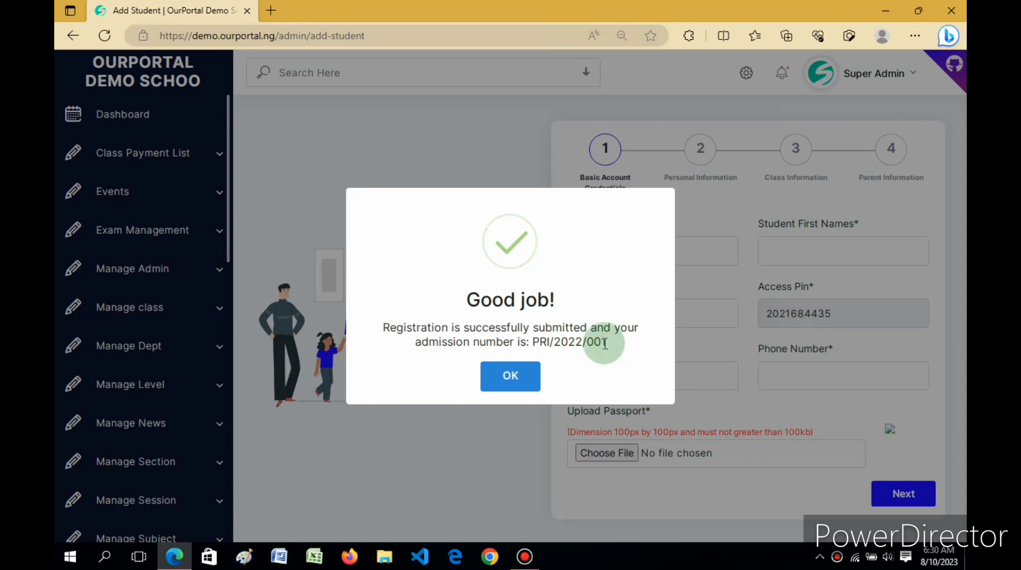
# Highlight the admission number in the 'Good job!' message, then dismiss it with OK
pyautogui.moveTo(605, 344); pyautogui.dragTo(602, 346)
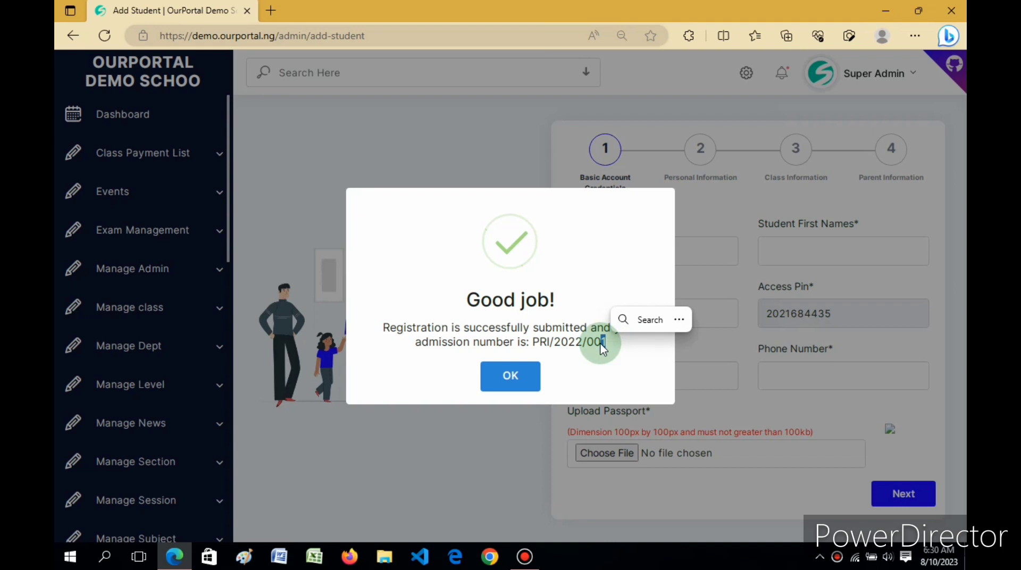
pyautogui.click(537, 342)
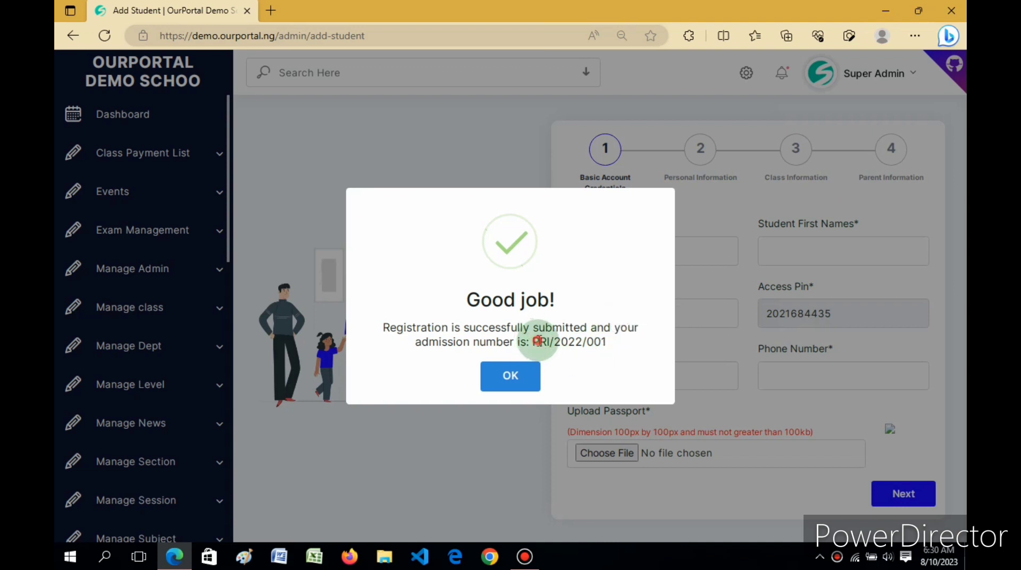
pyautogui.moveTo(537, 342); pyautogui.dragTo(615, 350)
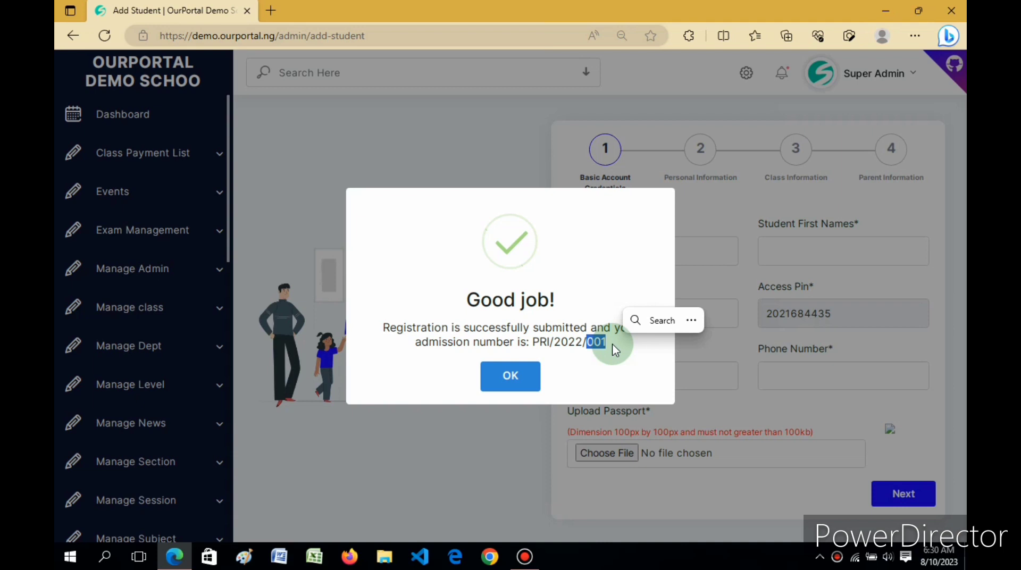
pyautogui.click(512, 375)
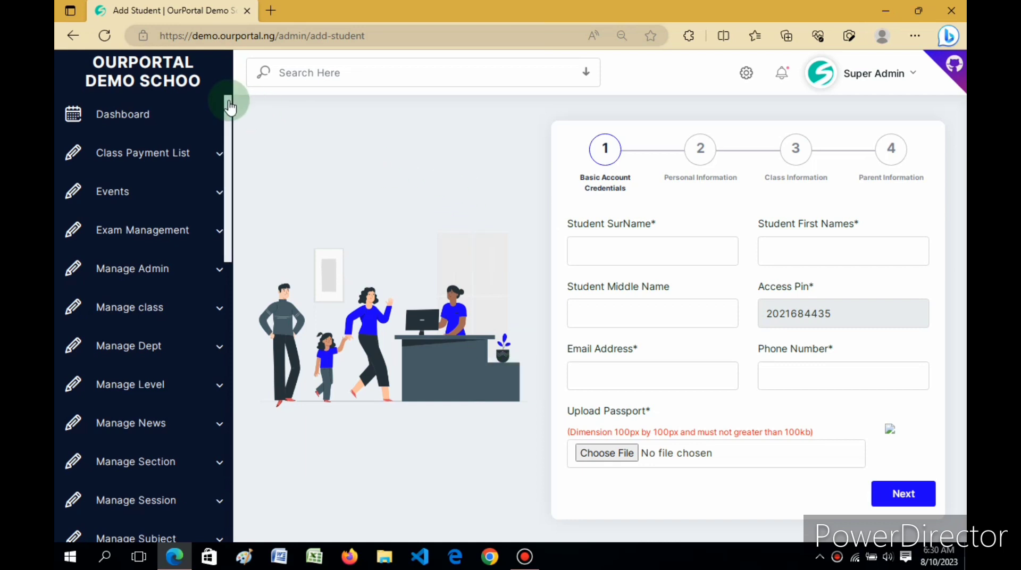
# Scroll down the sidebar and go to Student > Manage Applicants
pyautogui.moveTo(230, 107); pyautogui.dragTo(228, 385)
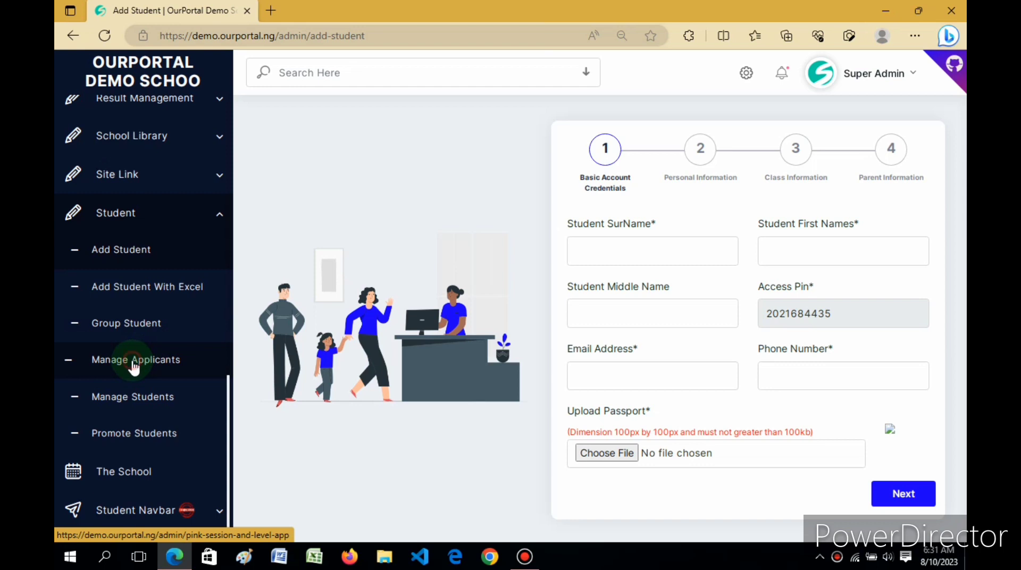
pyautogui.click(134, 367)
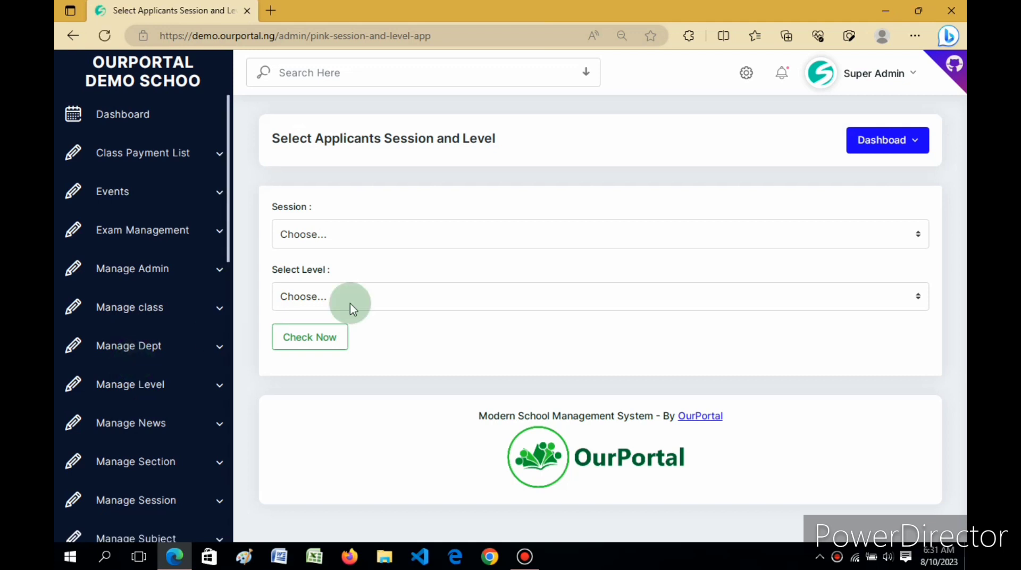
# Choose session 2022/2023 and Primary Level, then run Check Now to list applicants
pyautogui.click(342, 233)
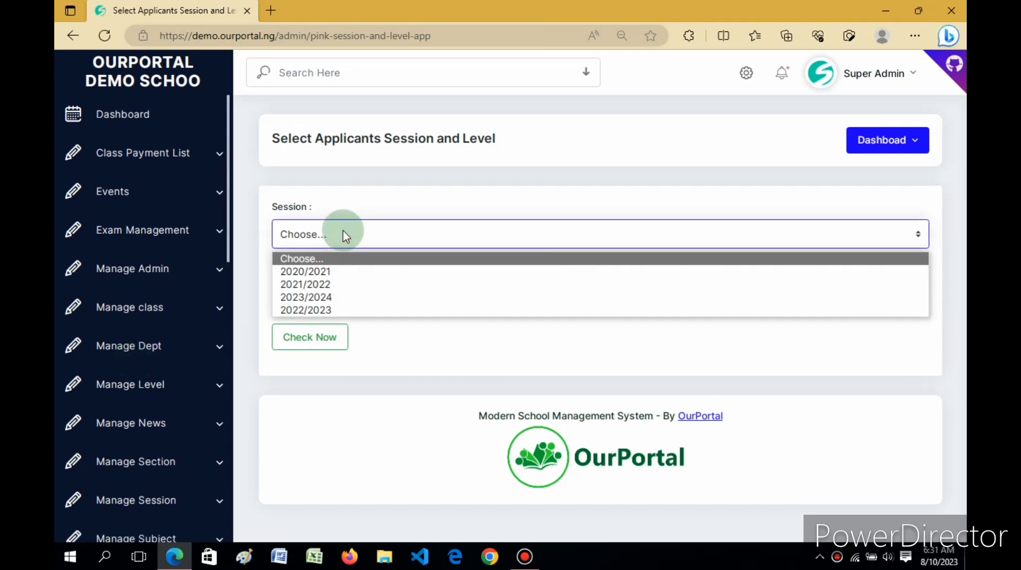
pyautogui.click(343, 235)
pyautogui.click(343, 236)
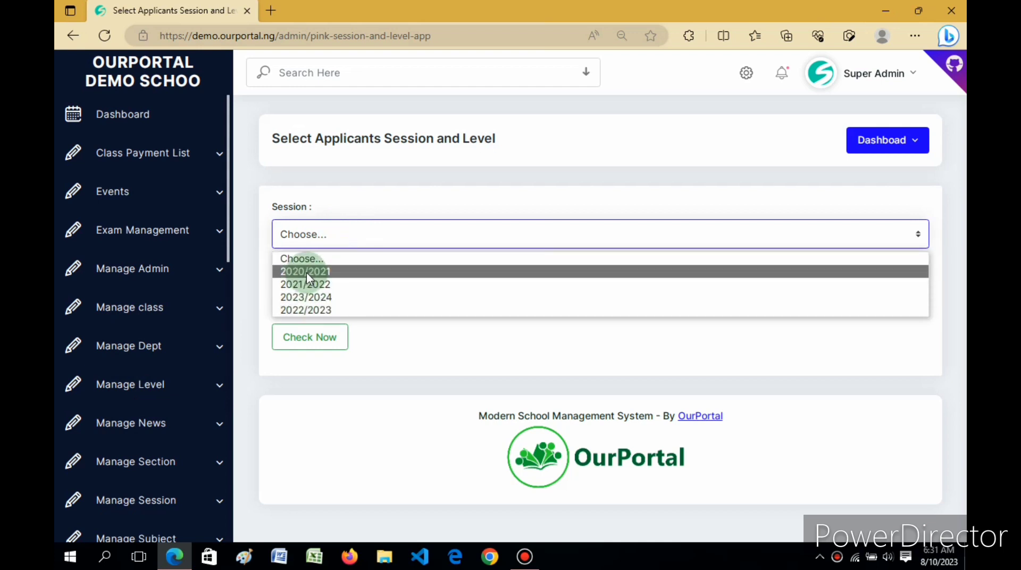
pyautogui.click(306, 312)
pyautogui.click(305, 301)
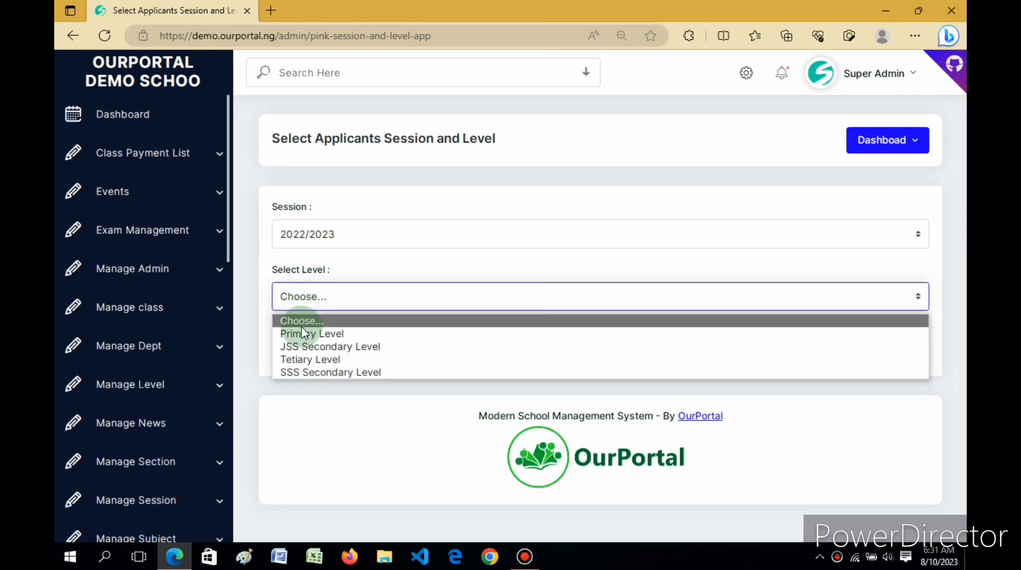
pyautogui.click(300, 333)
pyautogui.click(300, 337)
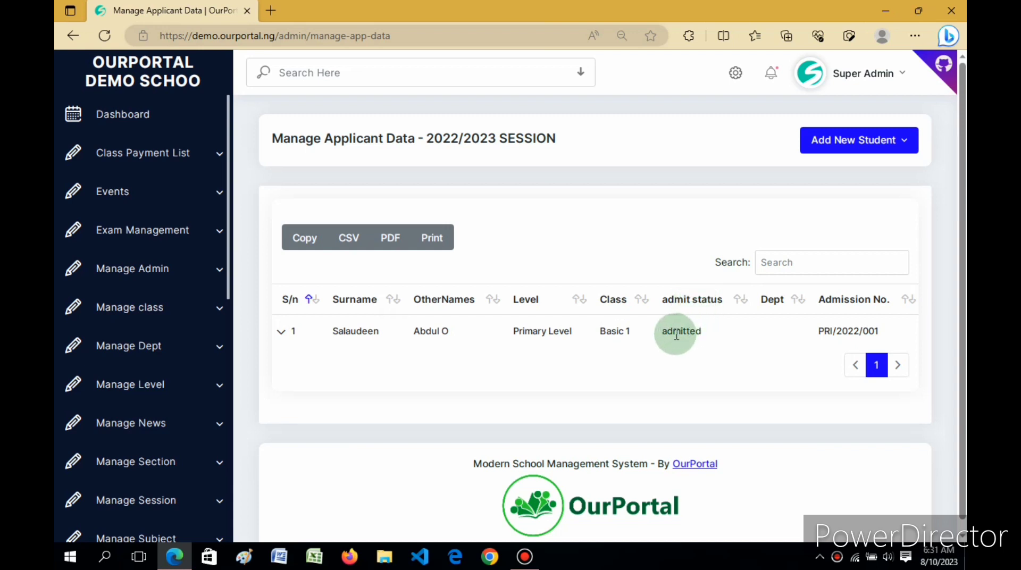
# Expand the new student's row to see the pin, then choose Edit from its Action menu
pyautogui.click(287, 332)
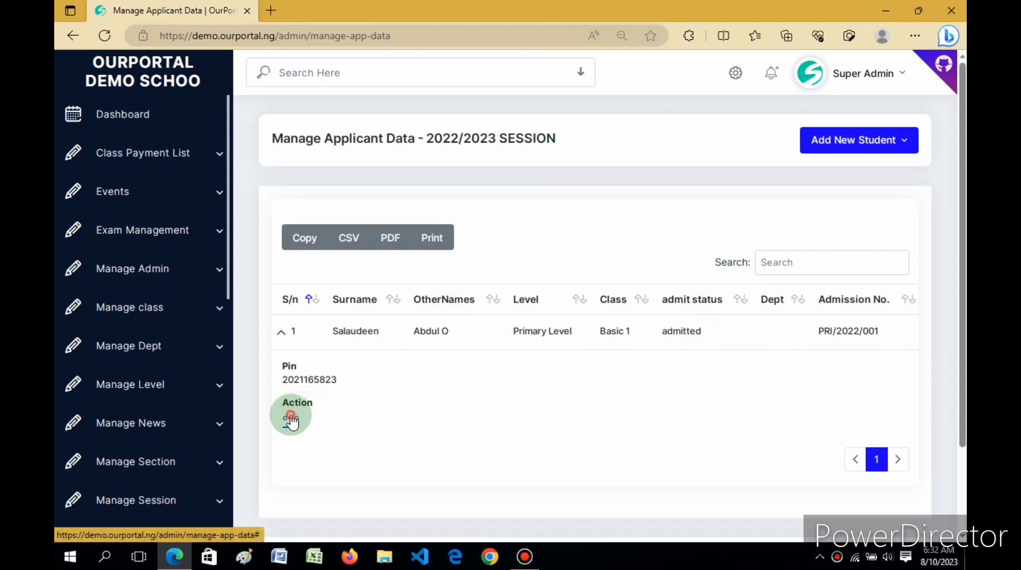
pyautogui.click(291, 420)
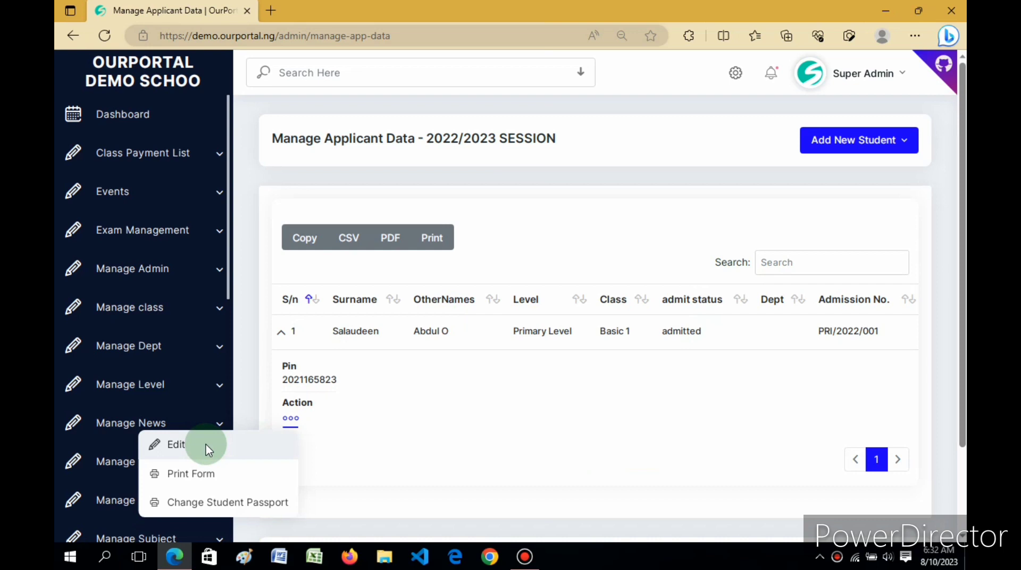
pyautogui.click(716, 365)
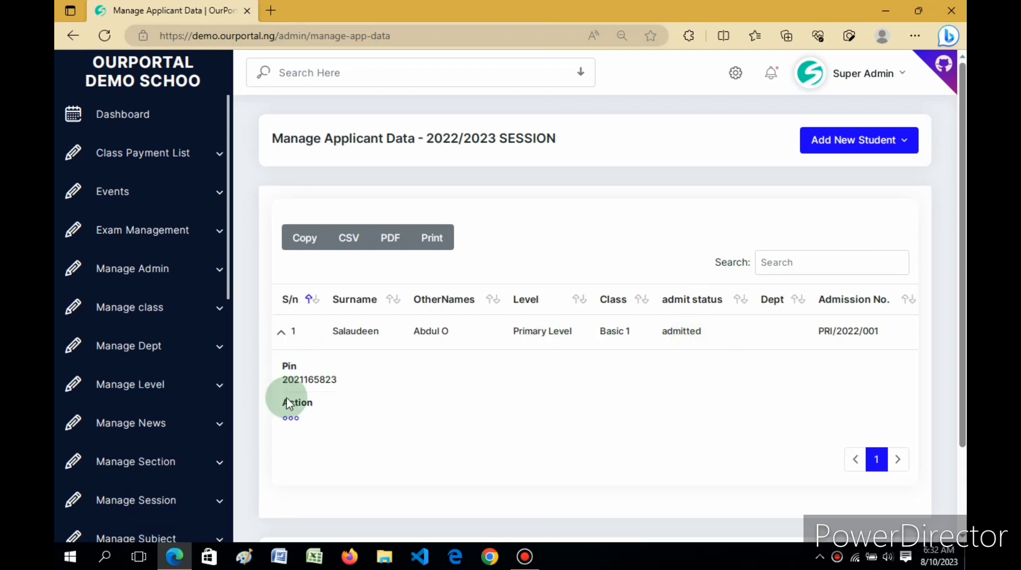
pyautogui.click(290, 420)
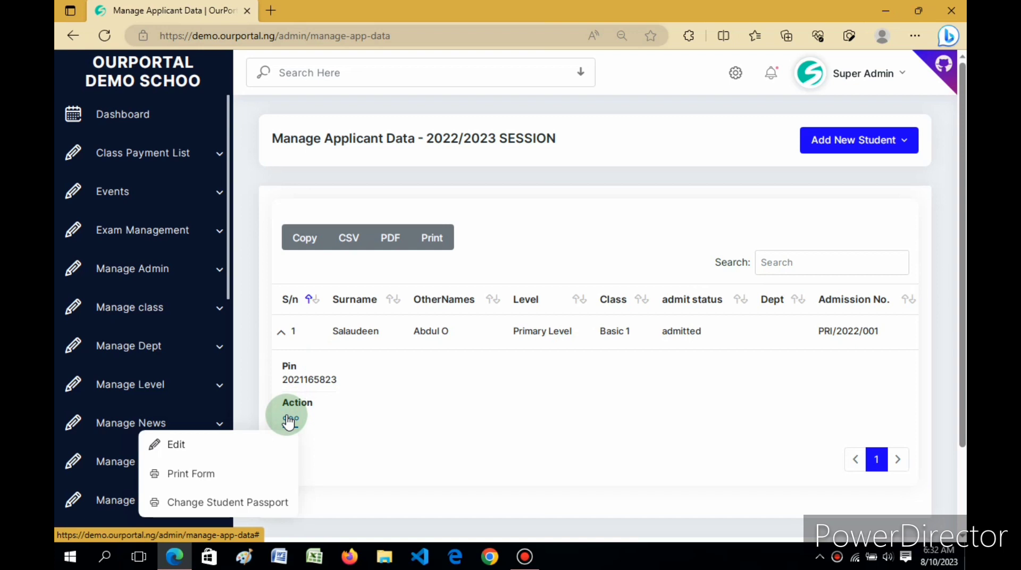
pyautogui.click(182, 446)
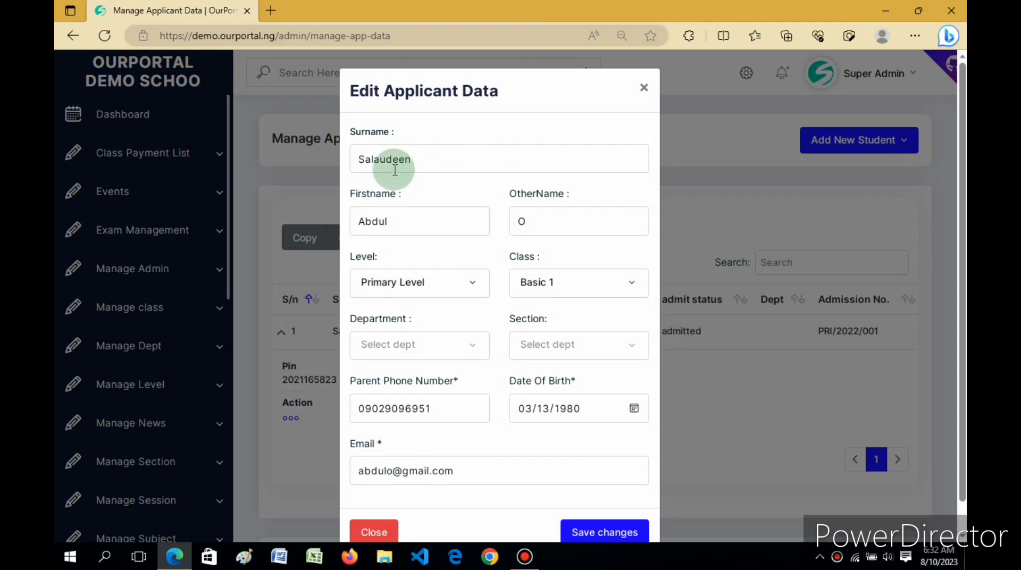
# Complete the applicant's first name, change the class to Basic 2, and save changes
pyautogui.click(405, 220)
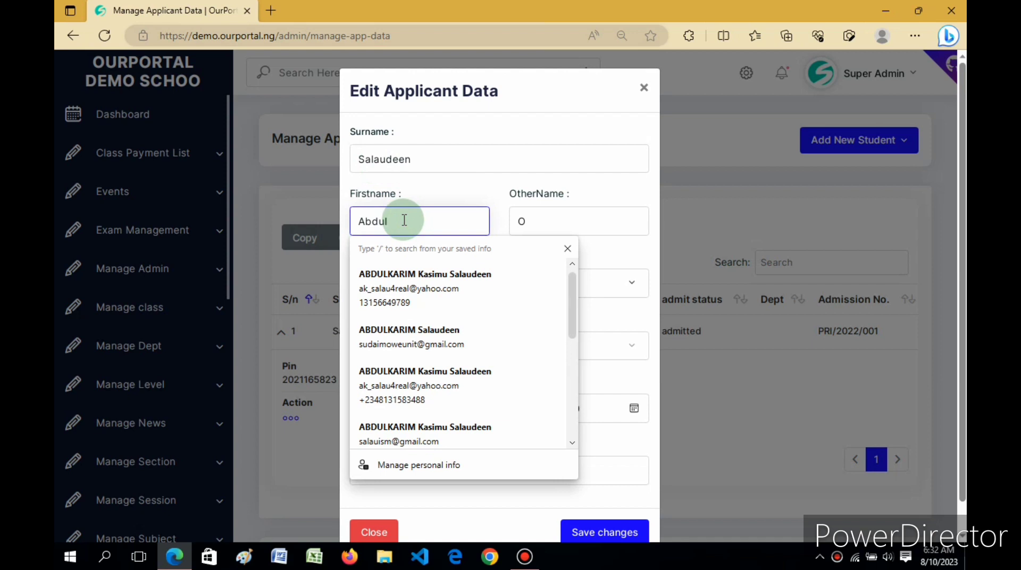
pyautogui.write('a')
pyautogui.press('BackSpace')
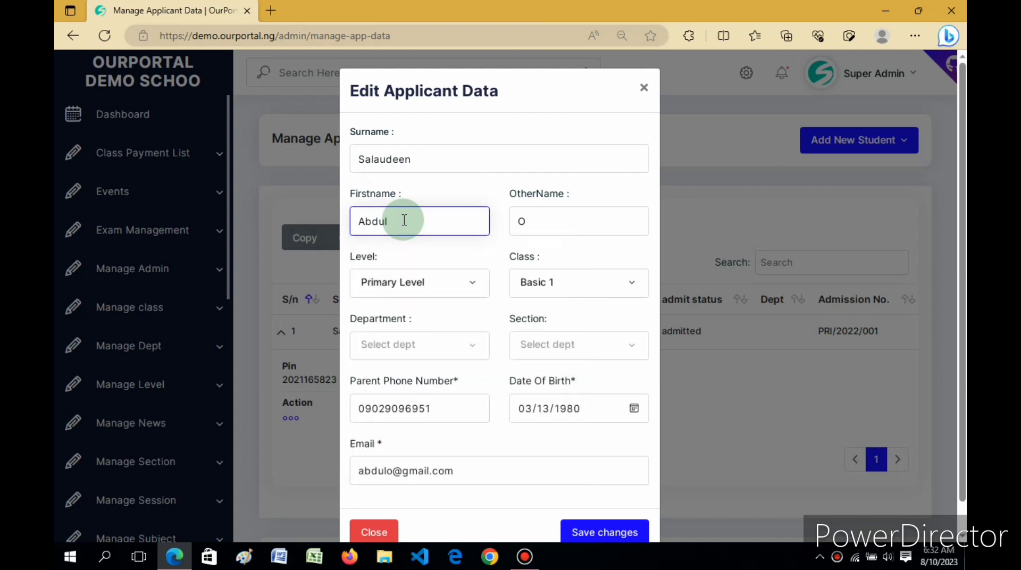
pyautogui.write('hakeem')
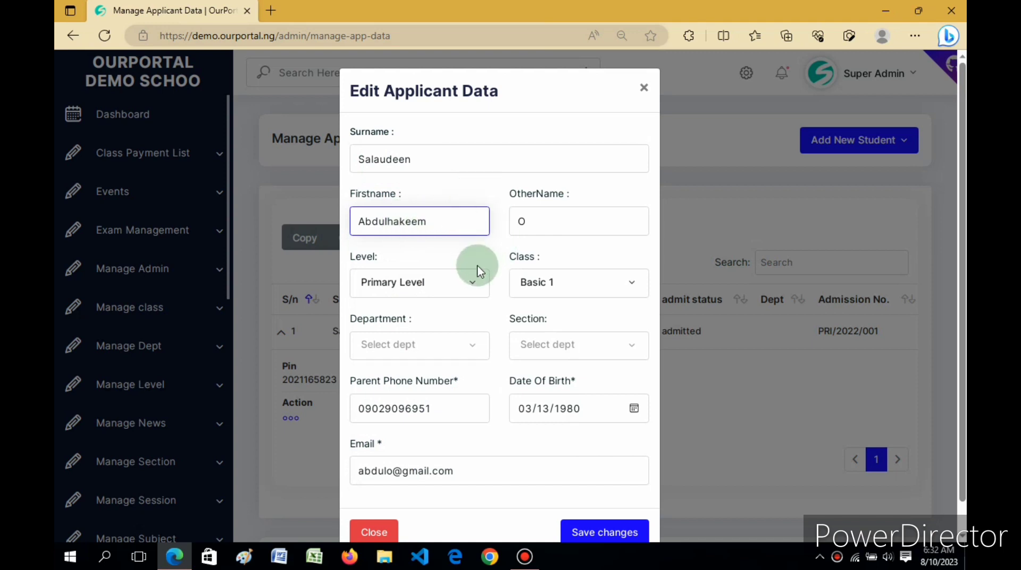
pyautogui.click(537, 287)
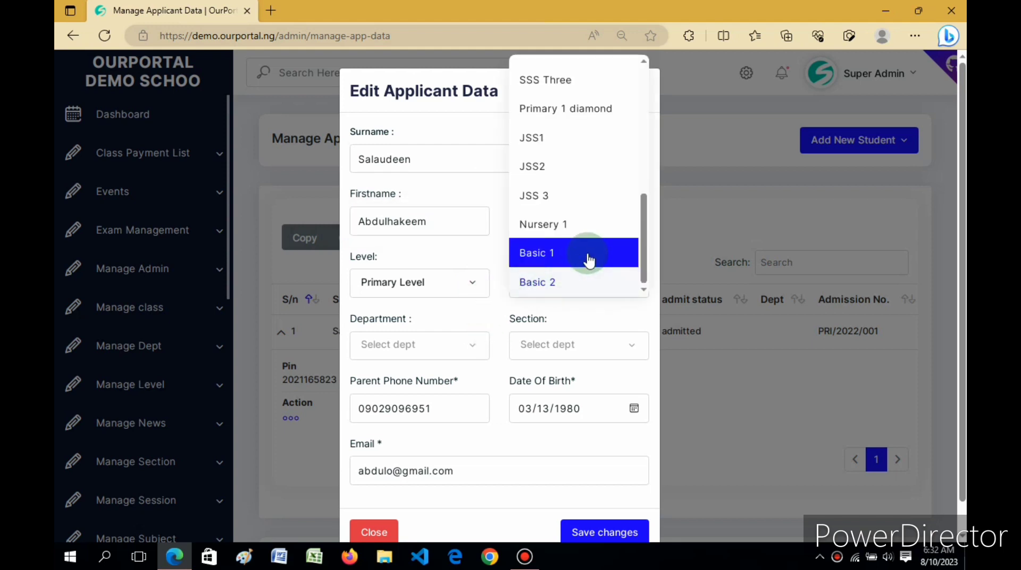
pyautogui.click(537, 288)
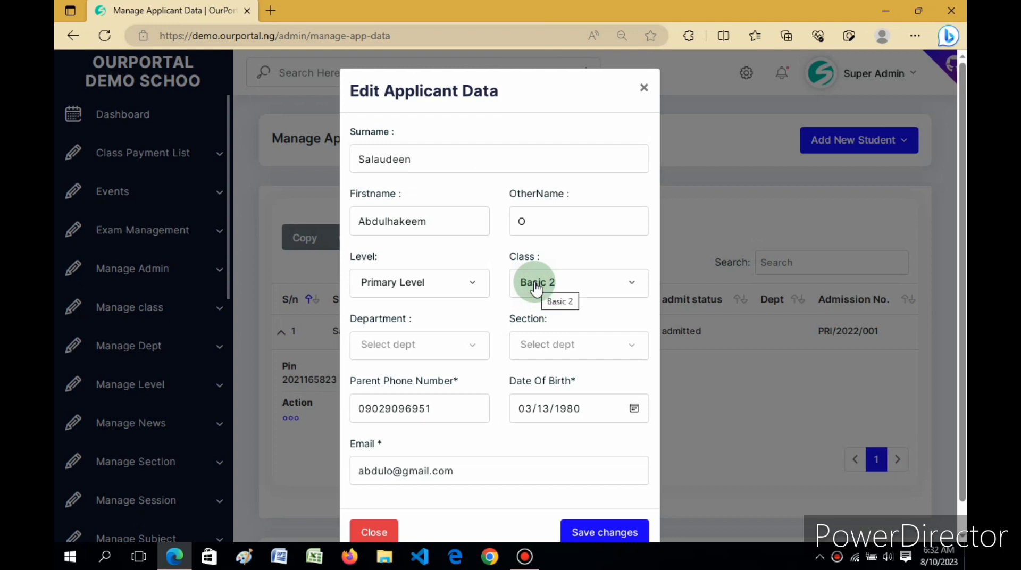
pyautogui.click(584, 535)
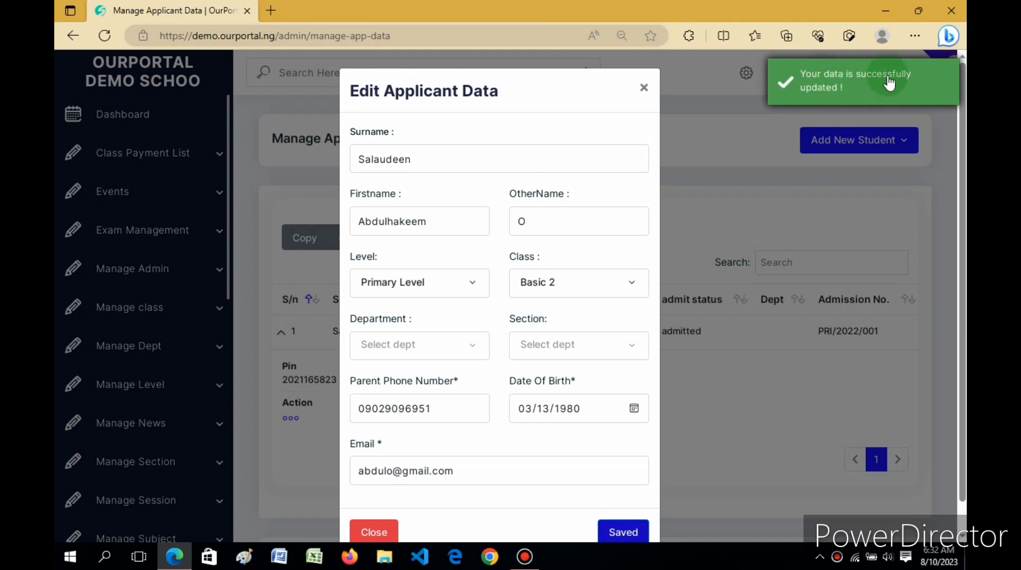
# Close the edit form, reload the page, and highlight the updated Basic 2 class and first name
pyautogui.click(380, 524)
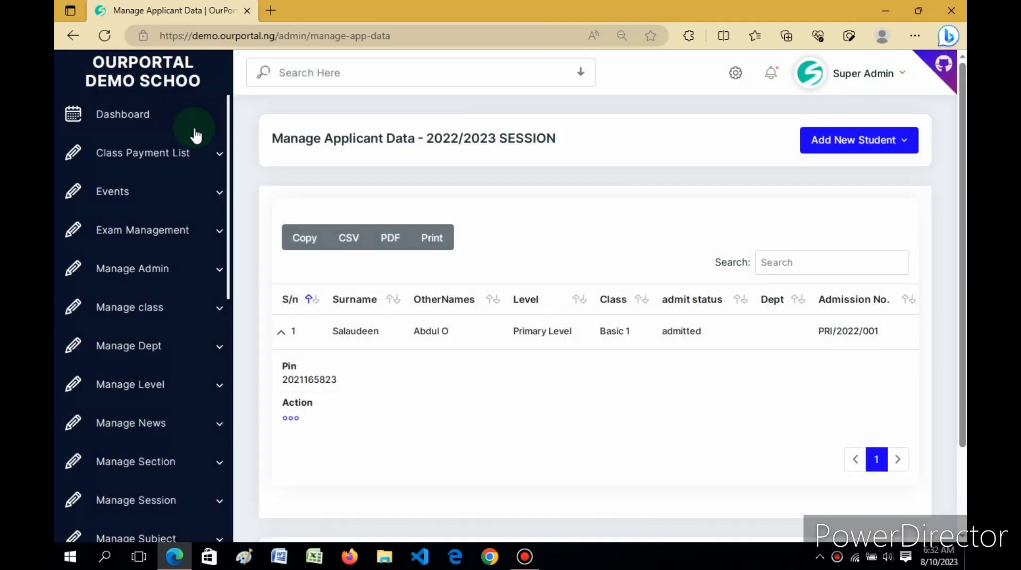
pyautogui.click(437, 42)
pyautogui.press('Return')
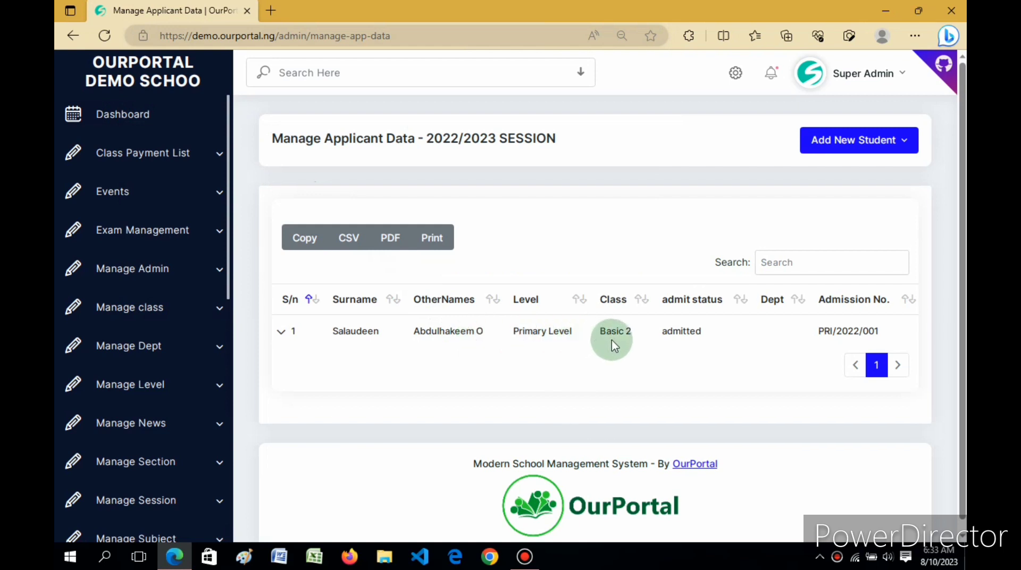
pyautogui.moveTo(596, 334); pyautogui.dragTo(639, 339)
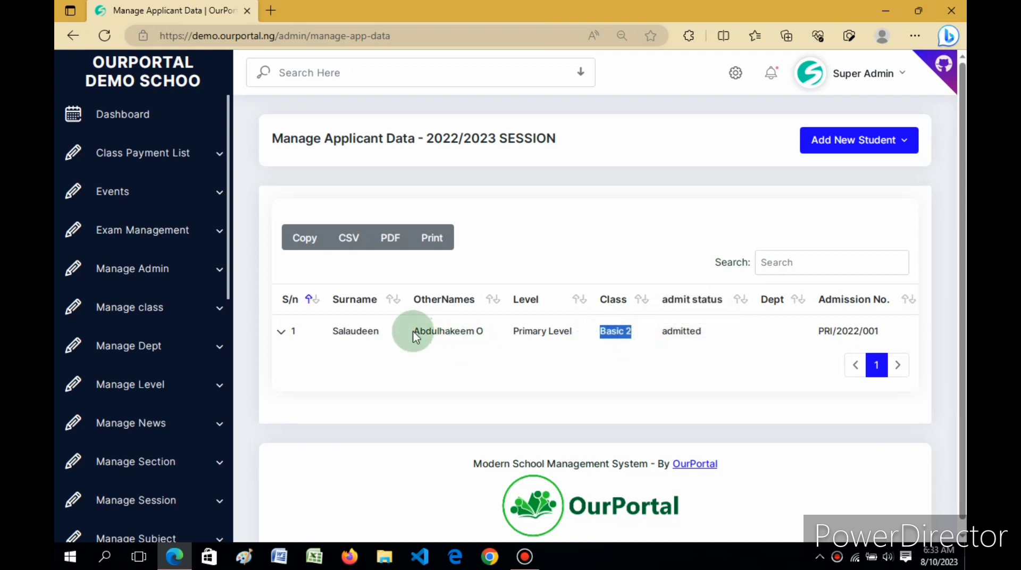
pyautogui.moveTo(414, 332); pyautogui.dragTo(464, 334)
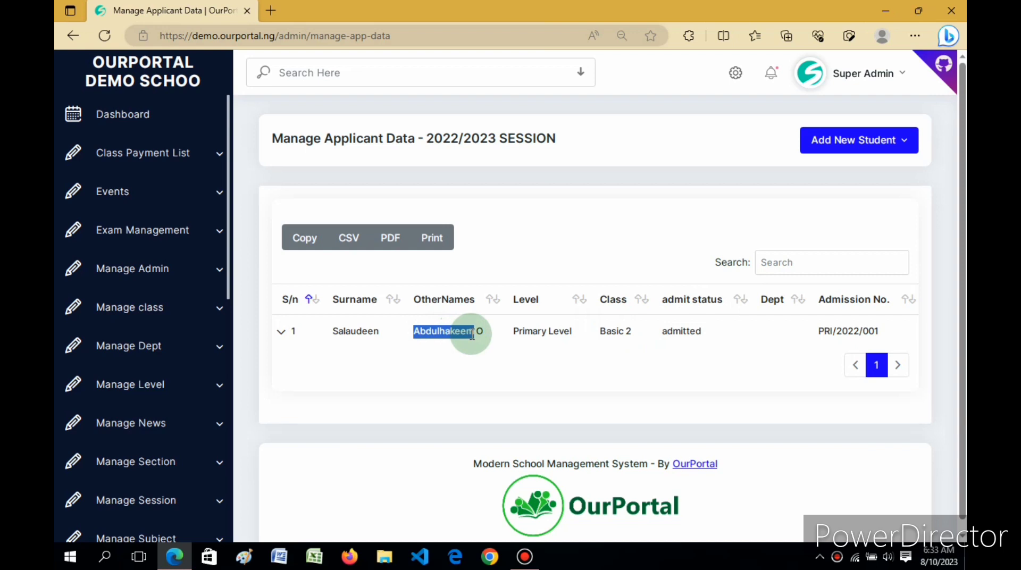
pyautogui.moveTo(473, 340); pyautogui.dragTo(468, 335)
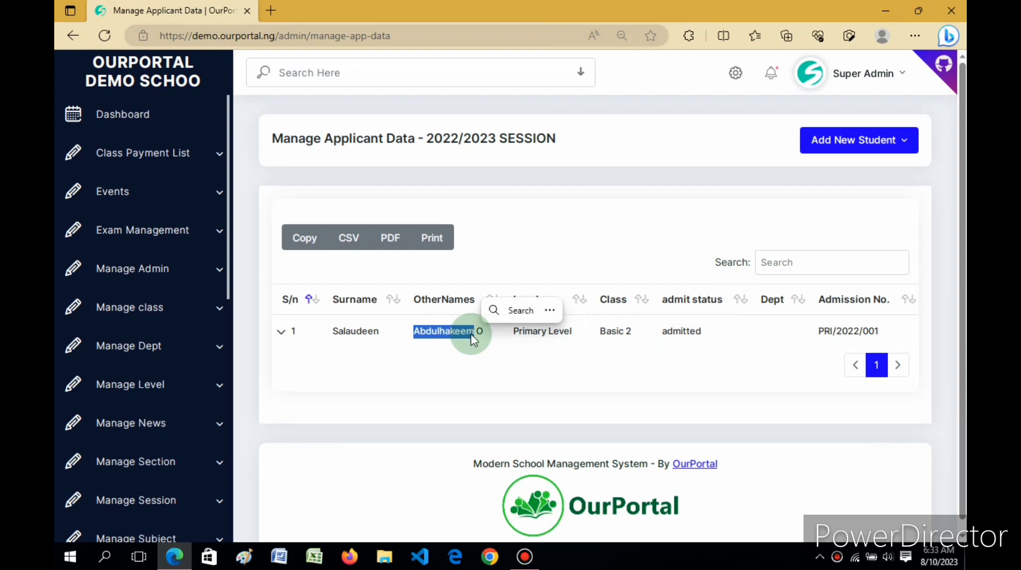
pyautogui.click(636, 404)
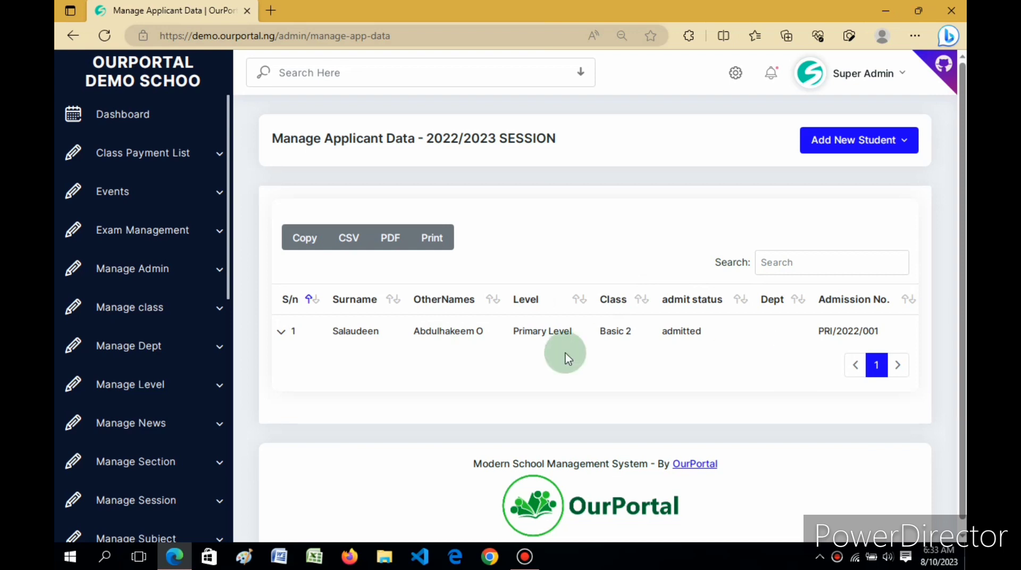
pyautogui.click(286, 331)
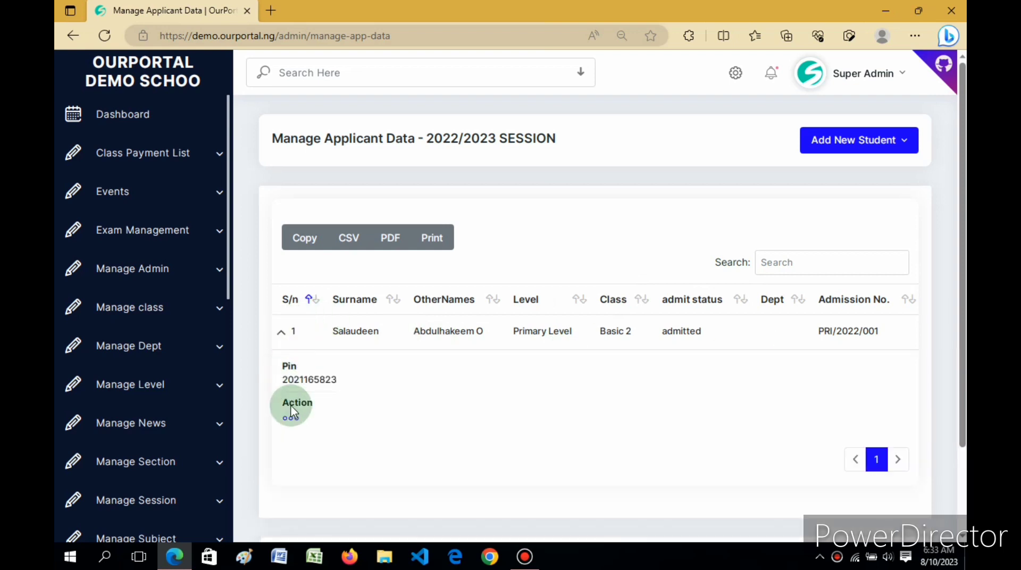
pyautogui.click(281, 336)
pyautogui.click(281, 336)
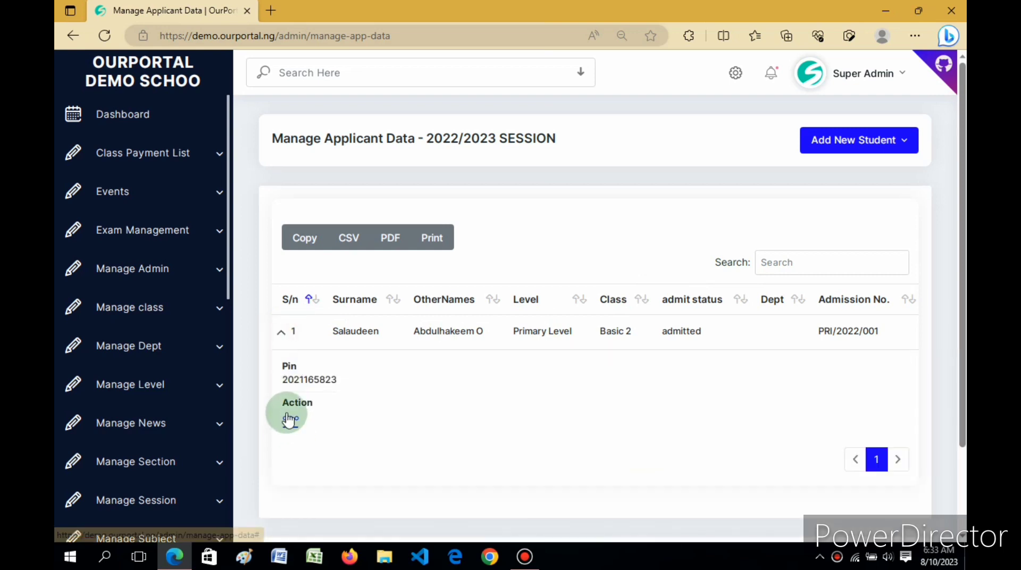
pyautogui.click(290, 419)
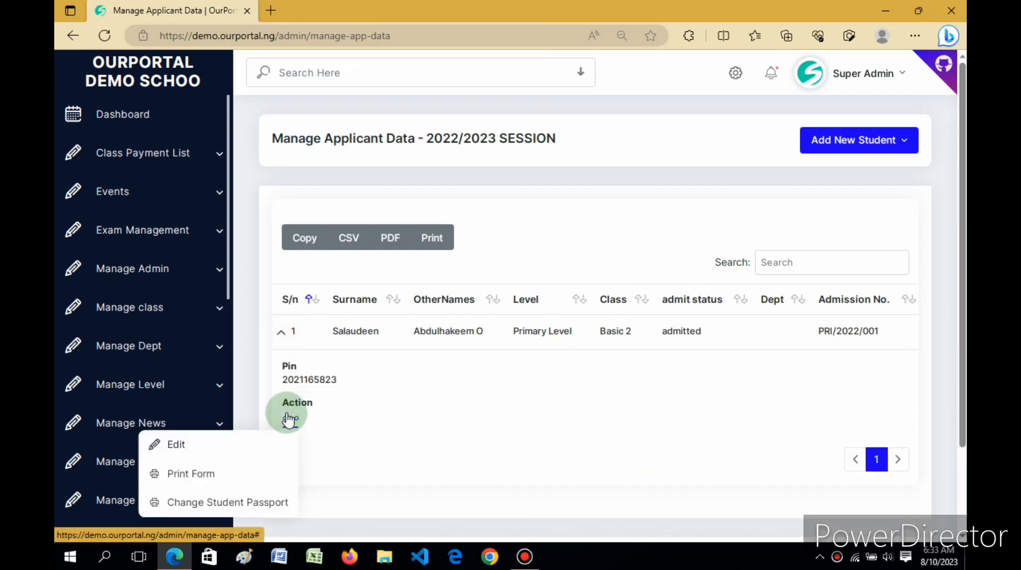
pyautogui.click(177, 447)
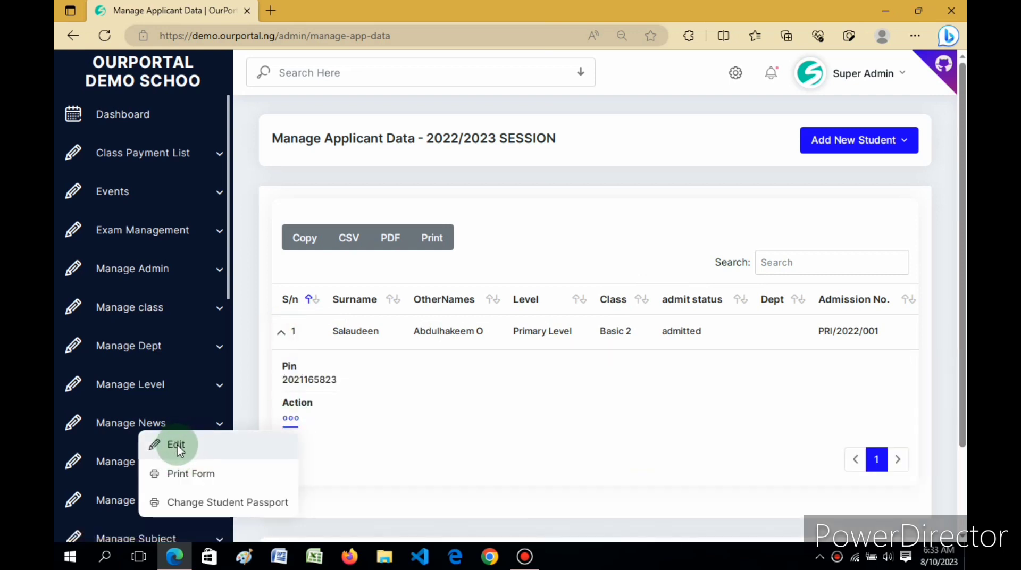
pyautogui.click(199, 478)
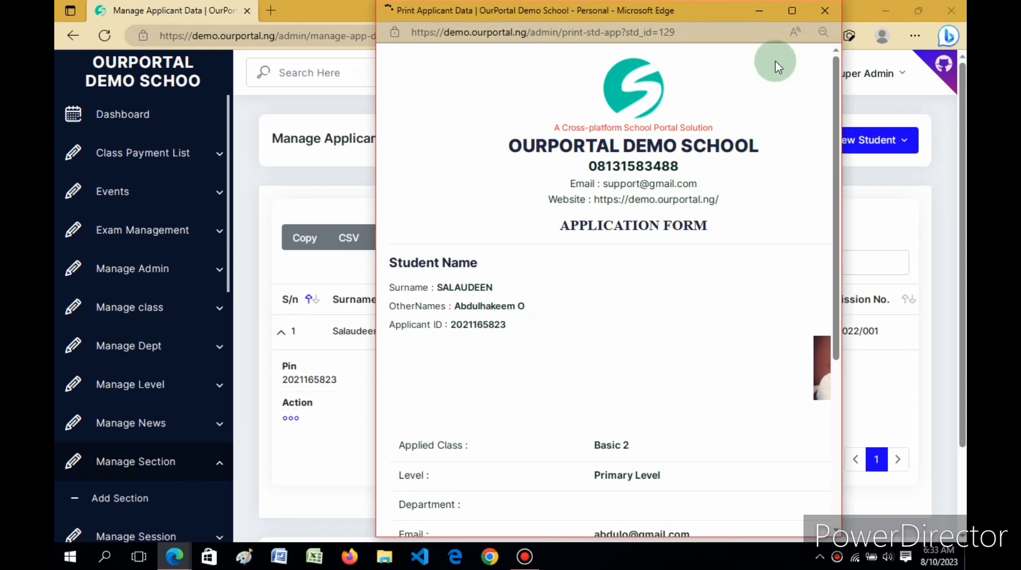
pyautogui.click(793, 12)
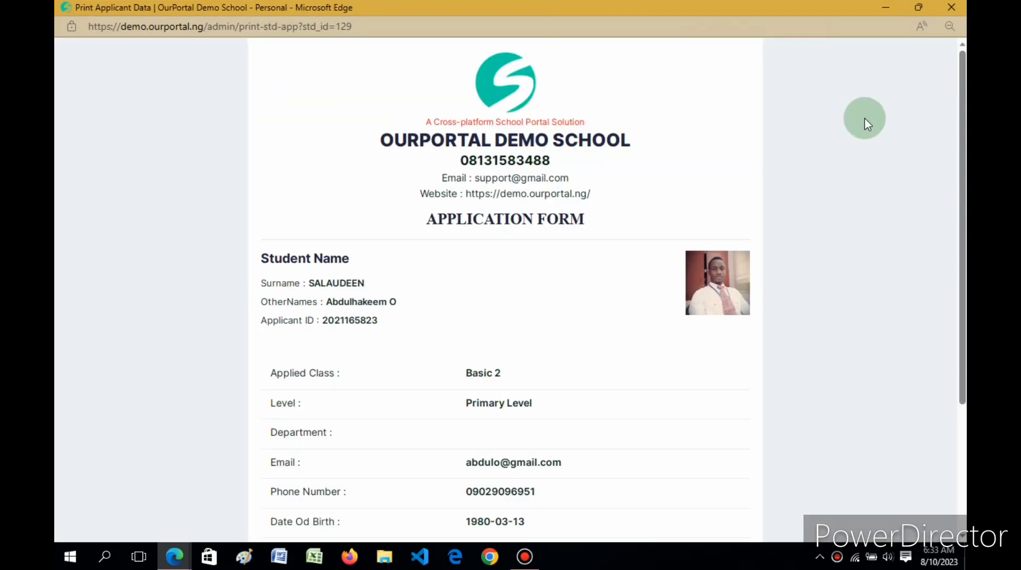
pyautogui.scroll(-3, 958, 133)
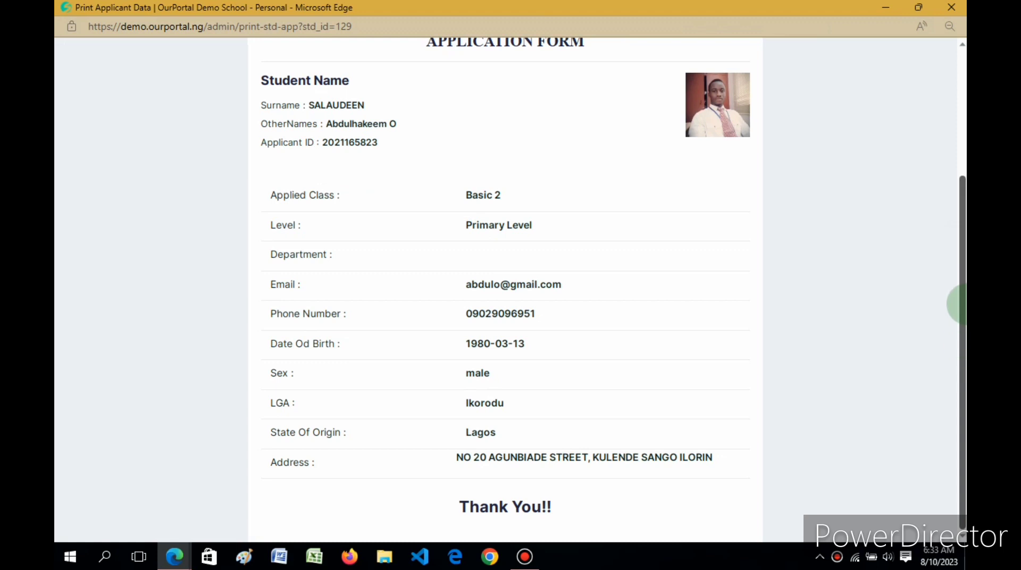
pyautogui.moveTo(963, 293); pyautogui.dragTo(963, 153)
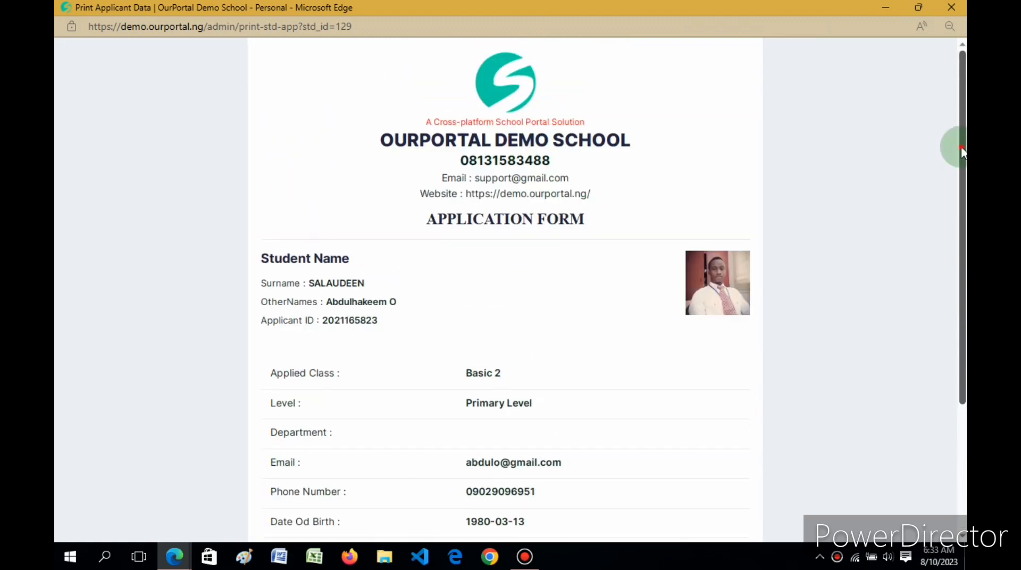
pyautogui.click(954, 7)
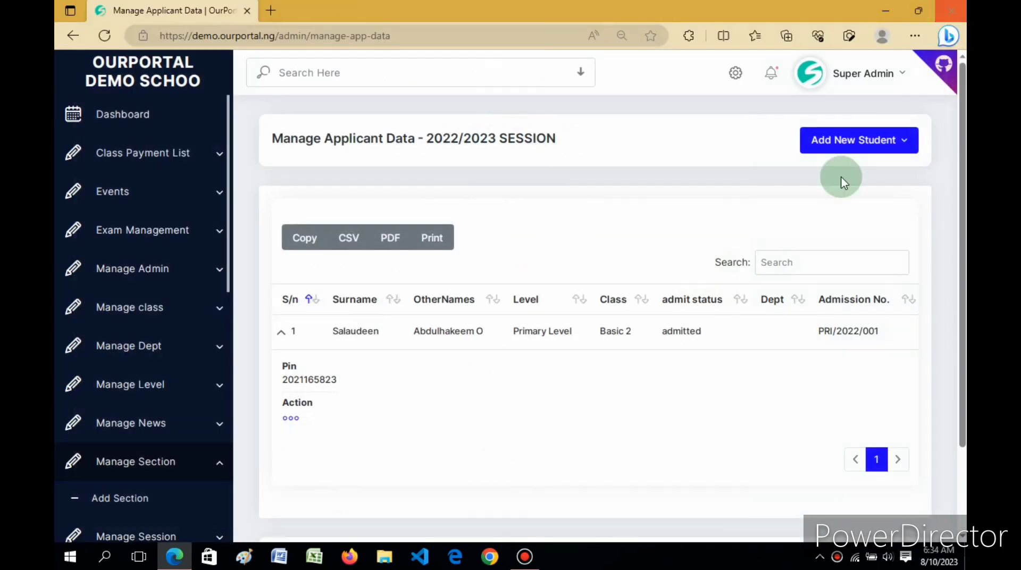
# Choose Change Student Passport from the student's Action menu and begin picking a photo file
pyautogui.click(291, 423)
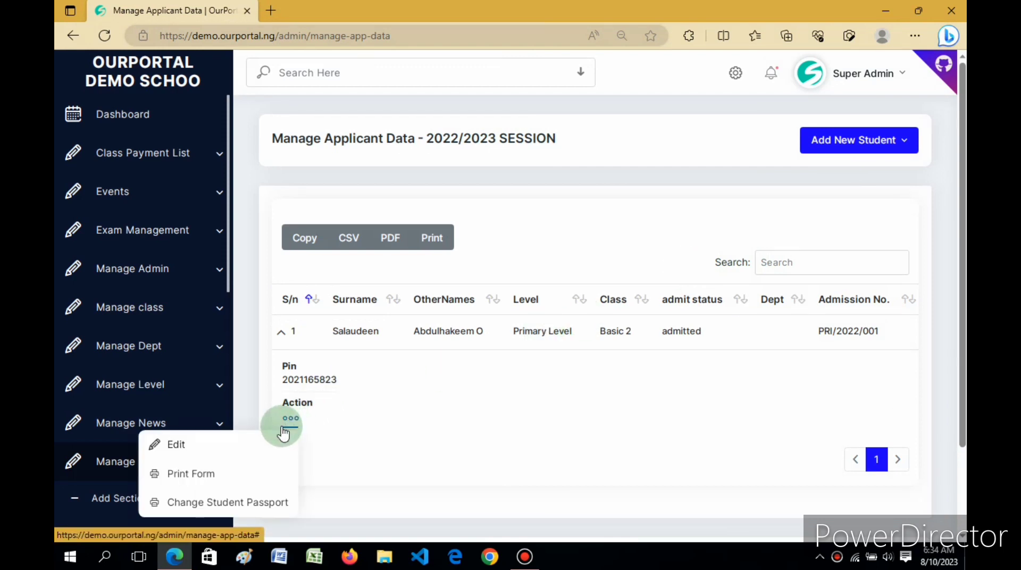
pyautogui.click(199, 505)
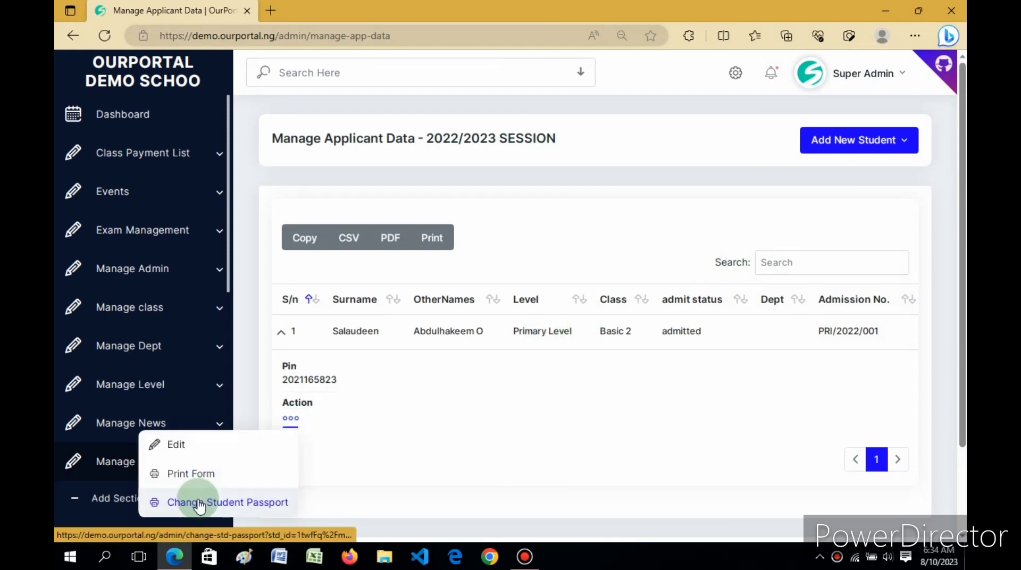
pyautogui.click(199, 504)
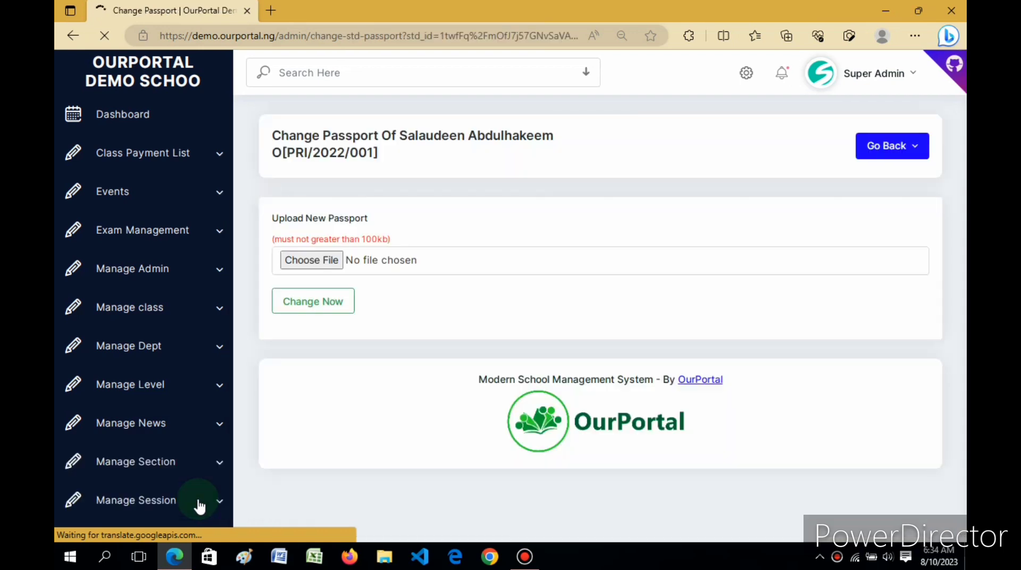
pyautogui.click(311, 262)
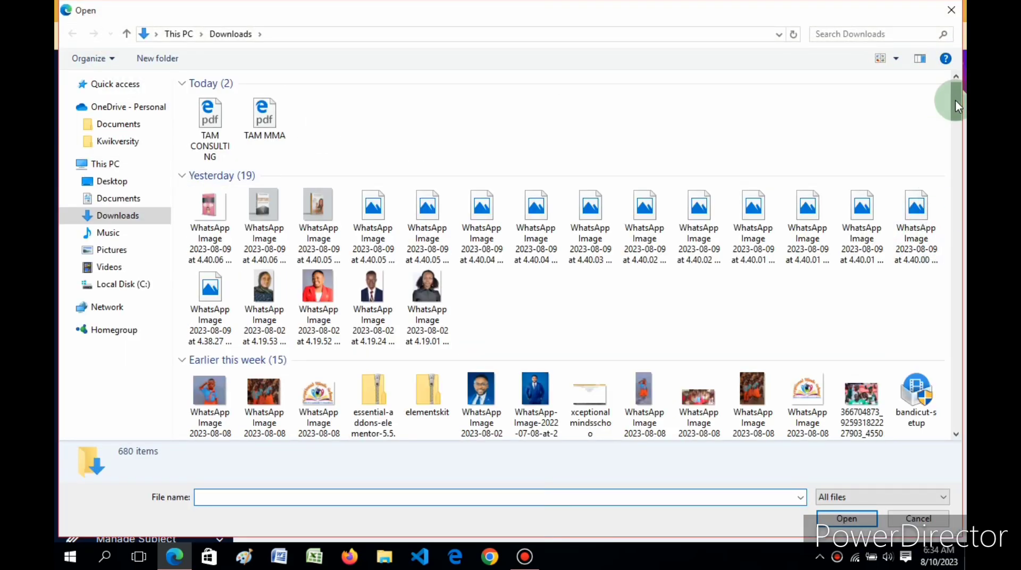
# In the Open dialog, navigate to the Bluetooth folder on the Desktop
pyautogui.moveTo(956, 102); pyautogui.dragTo(962, 163)
pyautogui.click(962, 162)
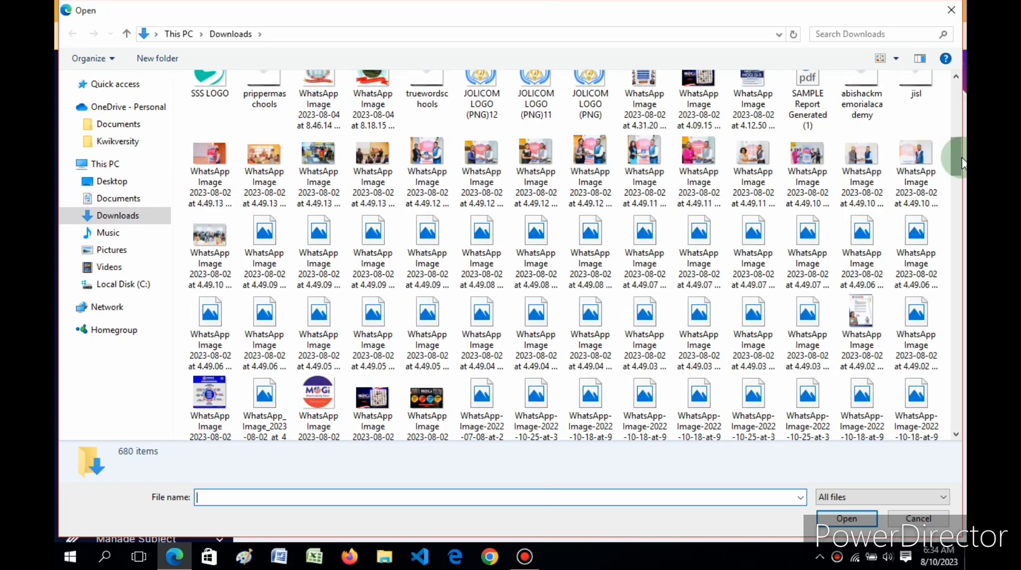
pyautogui.scroll(-2, 955, 154)
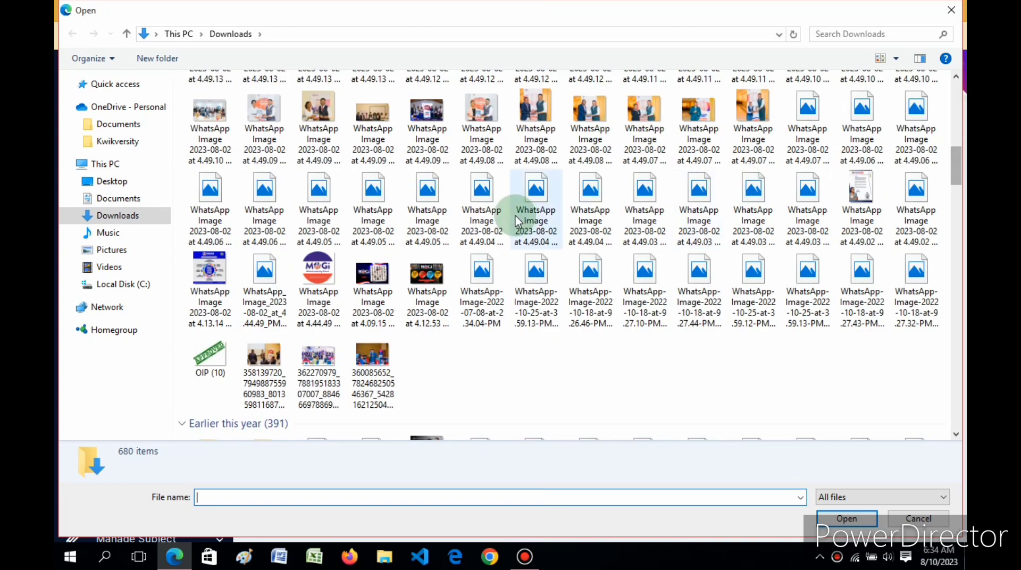
pyautogui.click(112, 251)
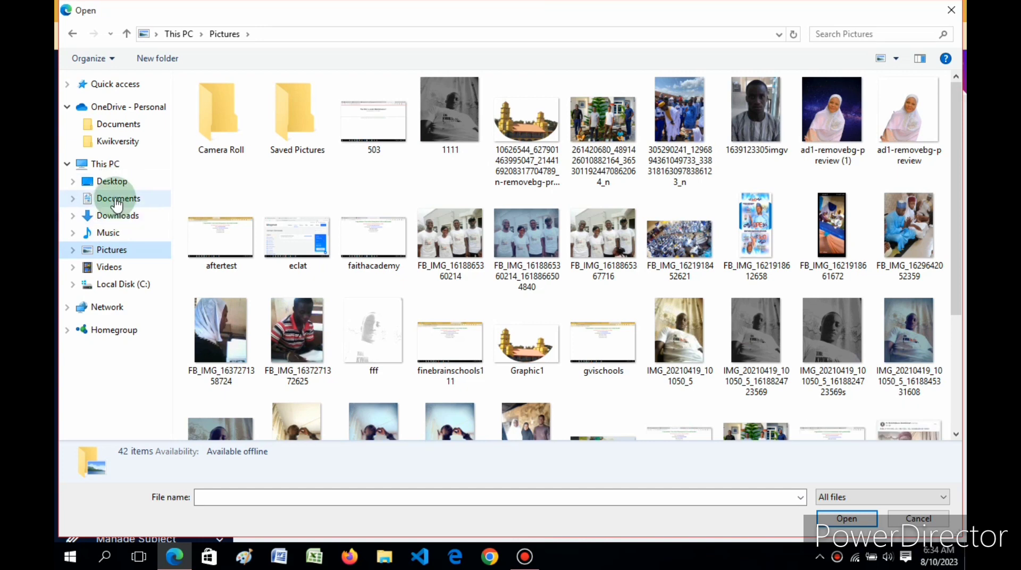
pyautogui.click(113, 182)
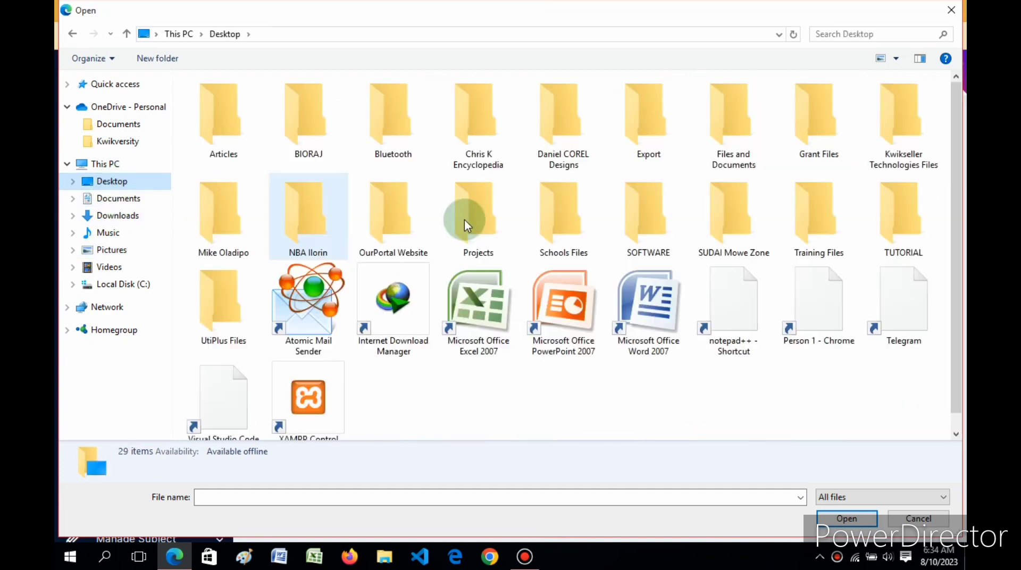
pyautogui.click(385, 127)
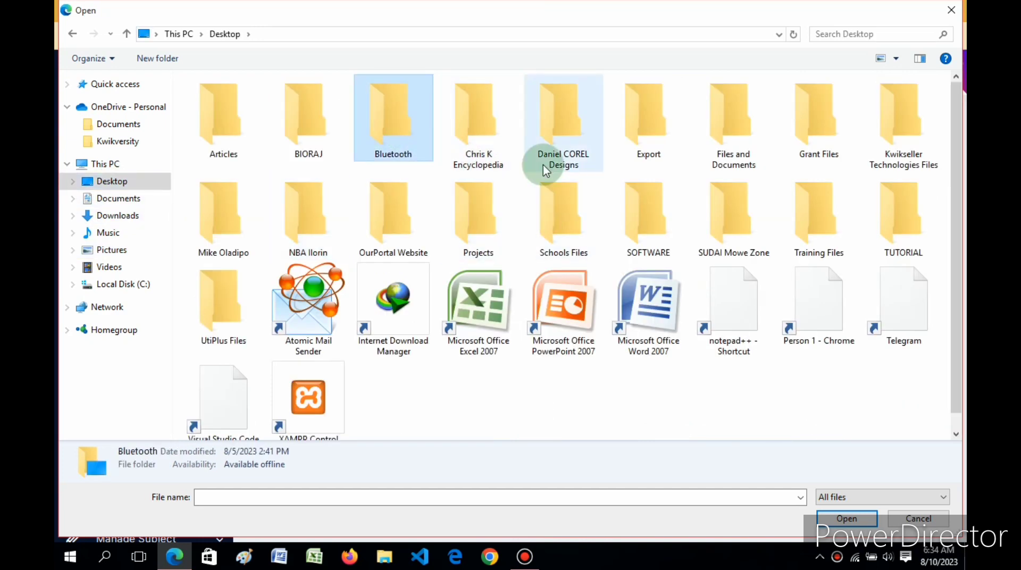
pyautogui.press('Return')
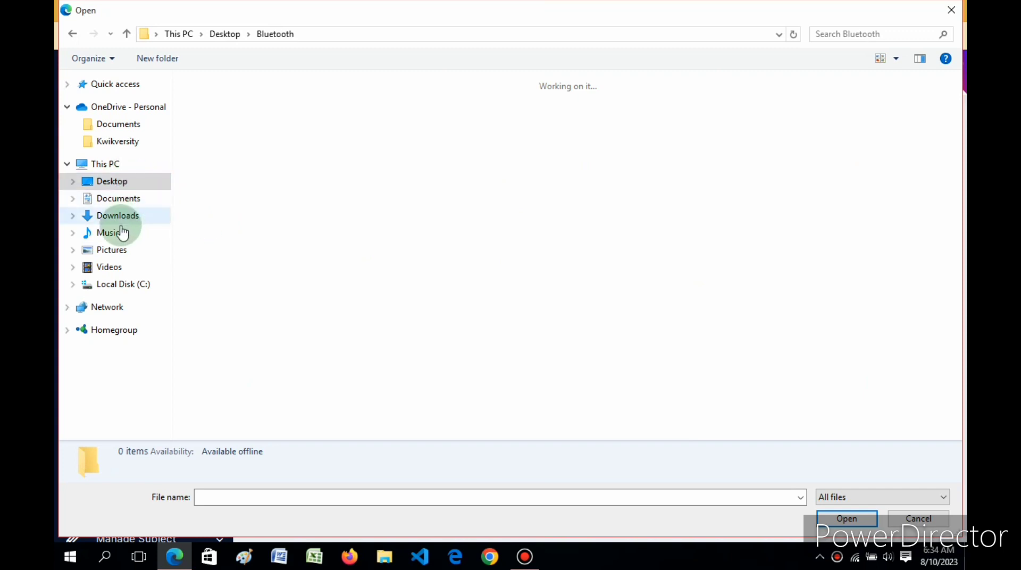
pyautogui.click(111, 184)
pyautogui.doubleClick(384, 120)
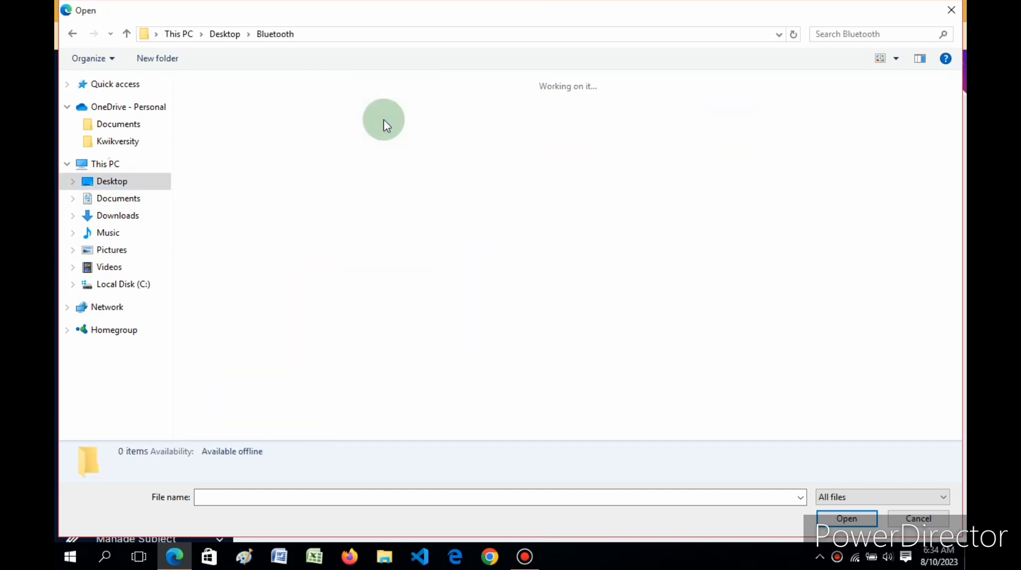
# Pick the ps photo and submit the passport change with Change Now
pyautogui.click(809, 262)
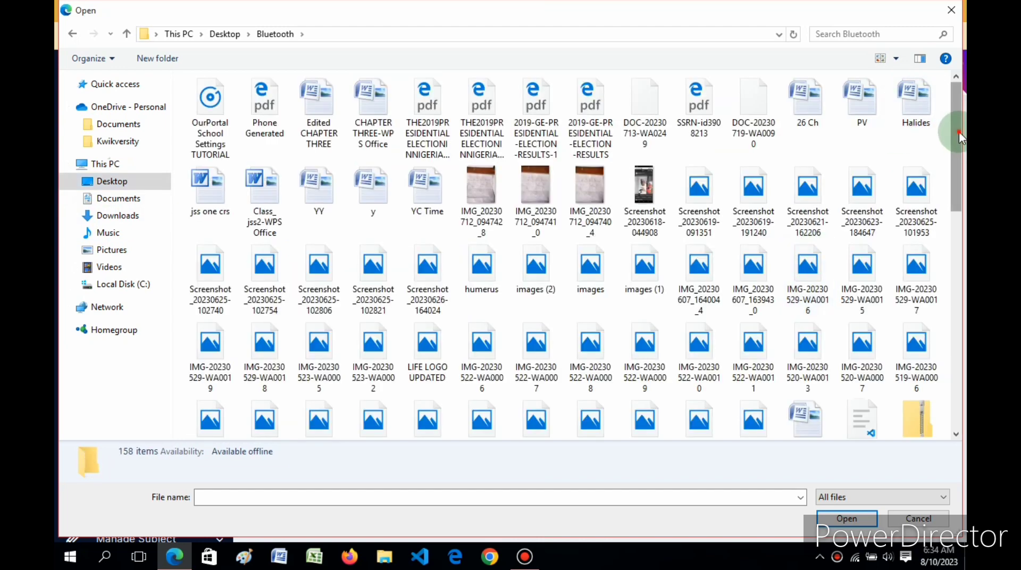
pyautogui.moveTo(958, 131); pyautogui.dragTo(954, 409)
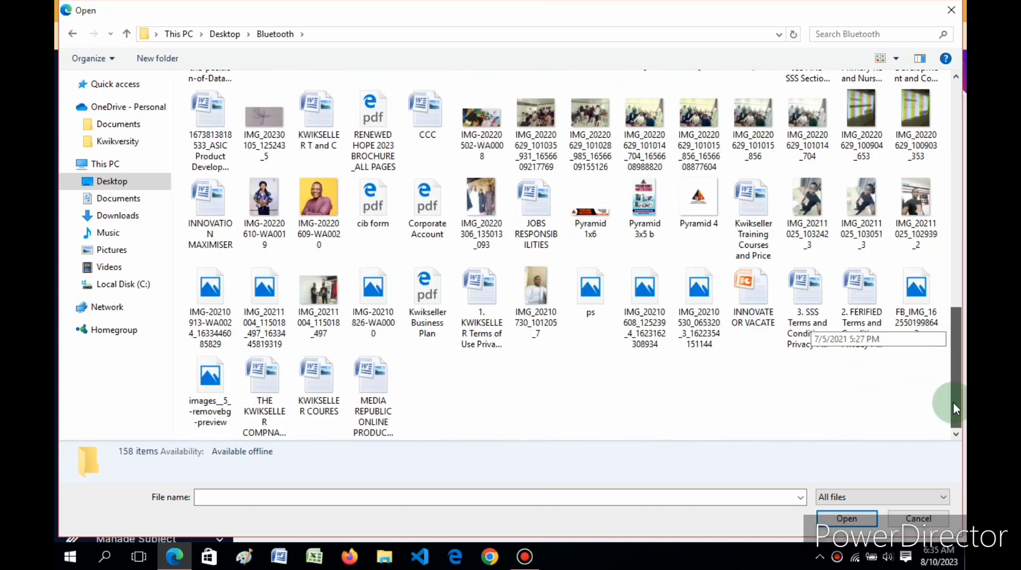
pyautogui.doubleClick(589, 287)
pyautogui.click(321, 305)
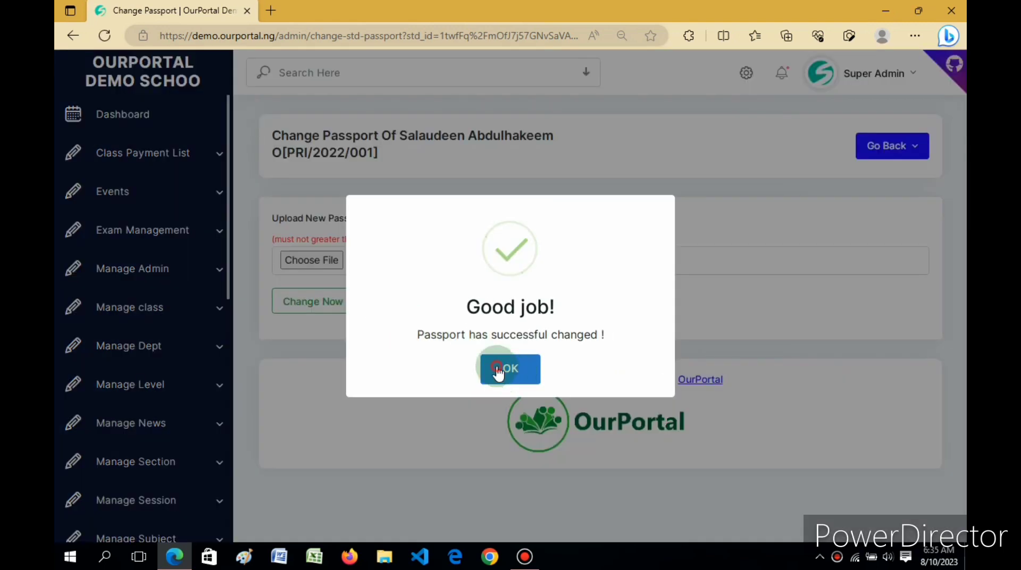
# Dismiss the passport success message and go to Manage Applicants under Student
pyautogui.click(498, 372)
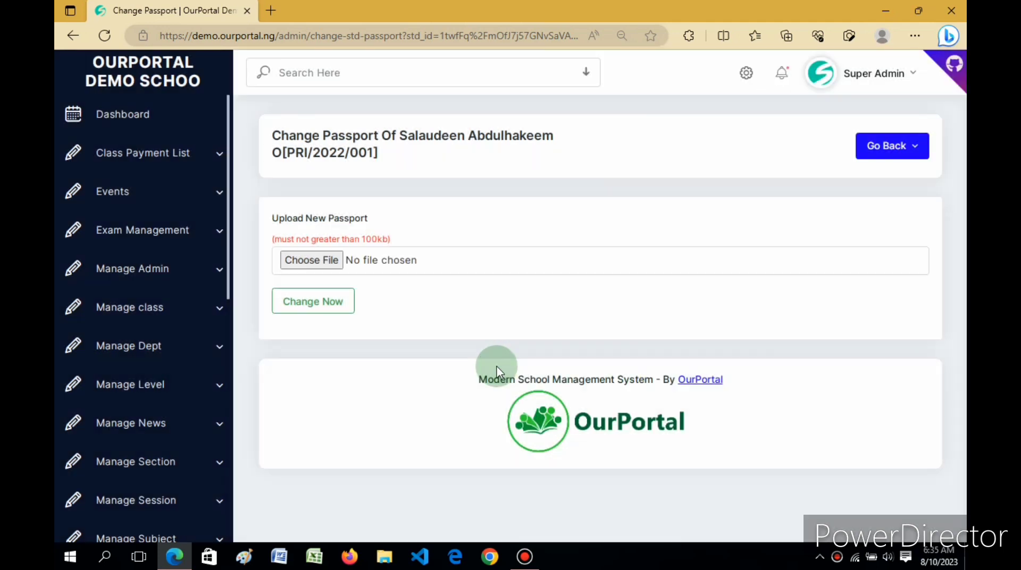
pyautogui.click(388, 325)
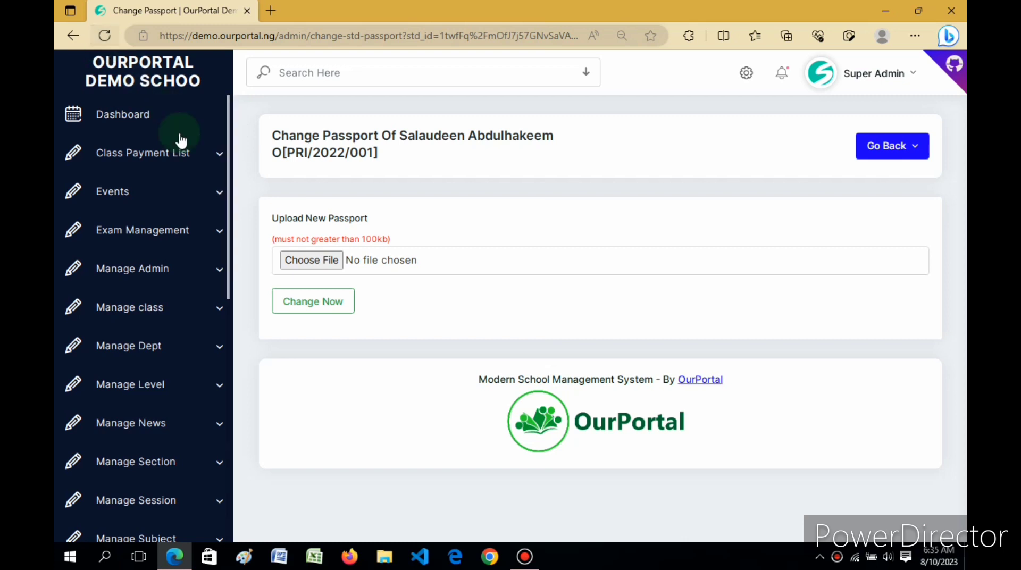
pyautogui.moveTo(235, 229); pyautogui.dragTo(235, 394)
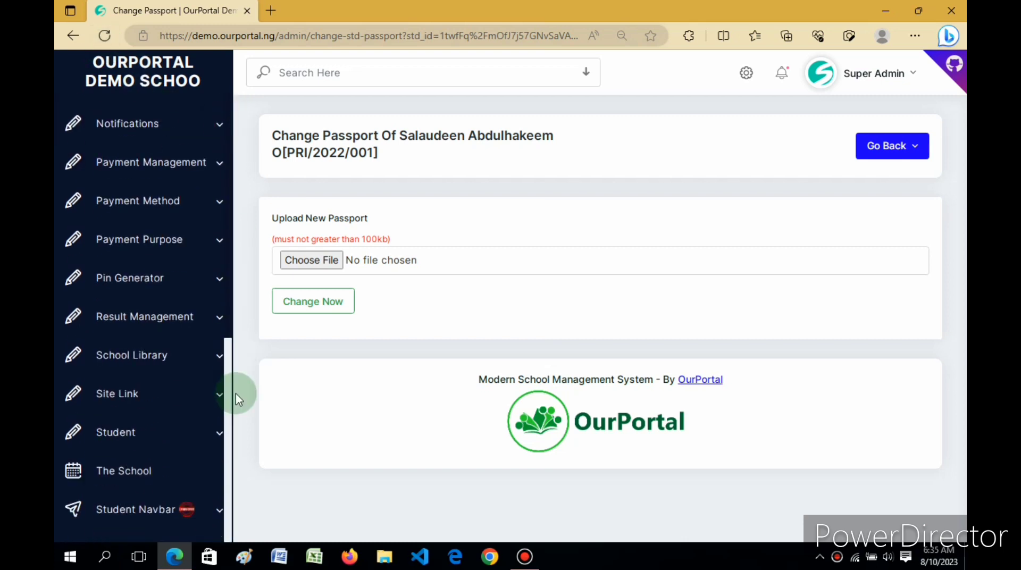
pyautogui.click(154, 432)
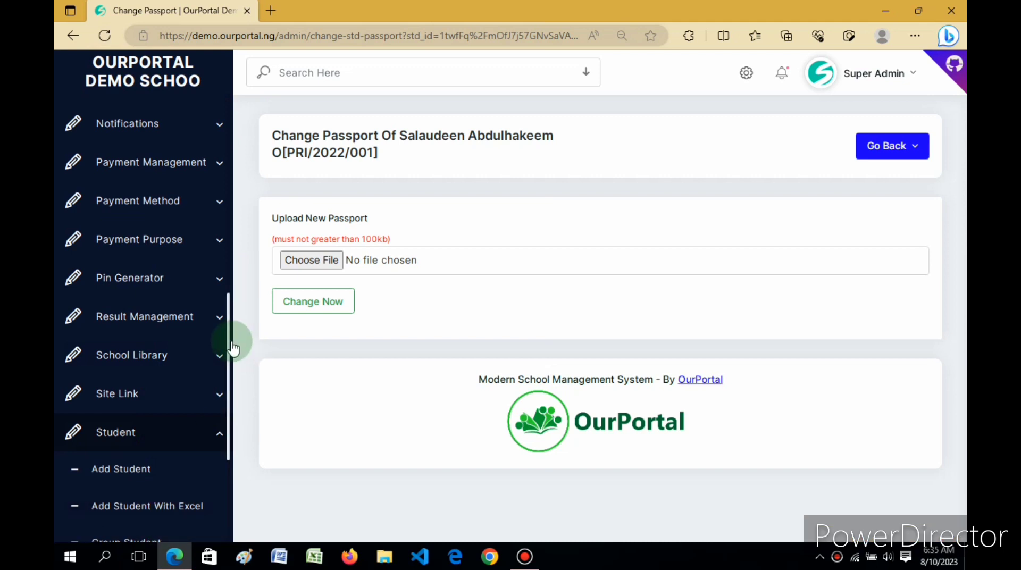
pyautogui.moveTo(235, 342); pyautogui.dragTo(219, 433)
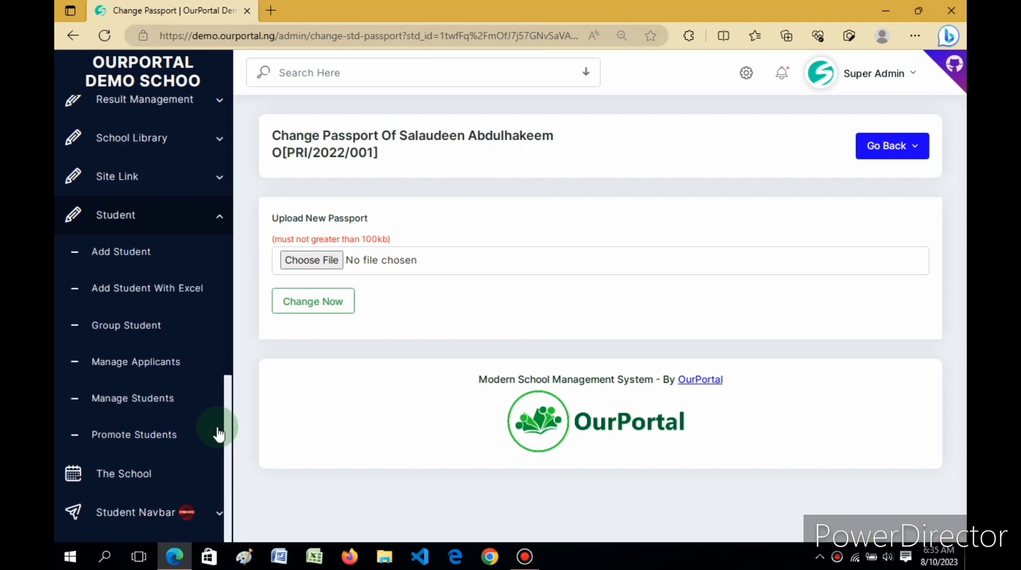
pyautogui.click(131, 367)
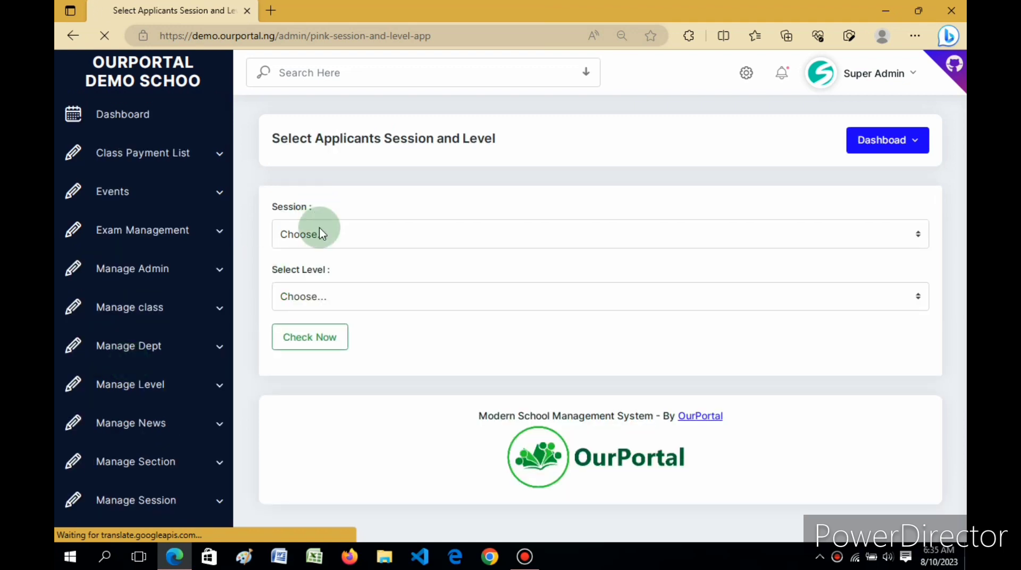
pyautogui.click(322, 234)
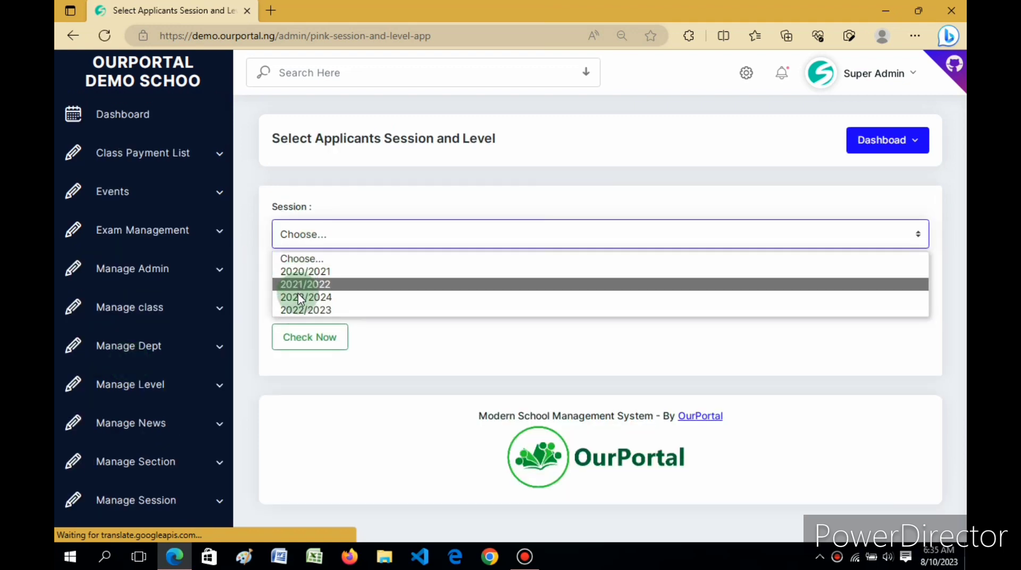
# List the applicants for session 2022/2023 and Primary Level
pyautogui.click(302, 311)
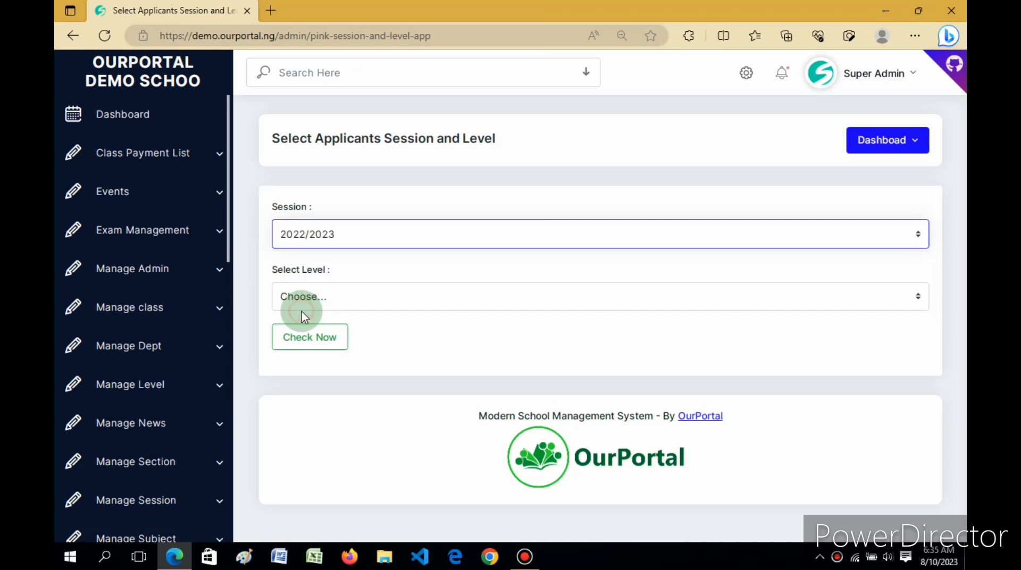
pyautogui.click(316, 299)
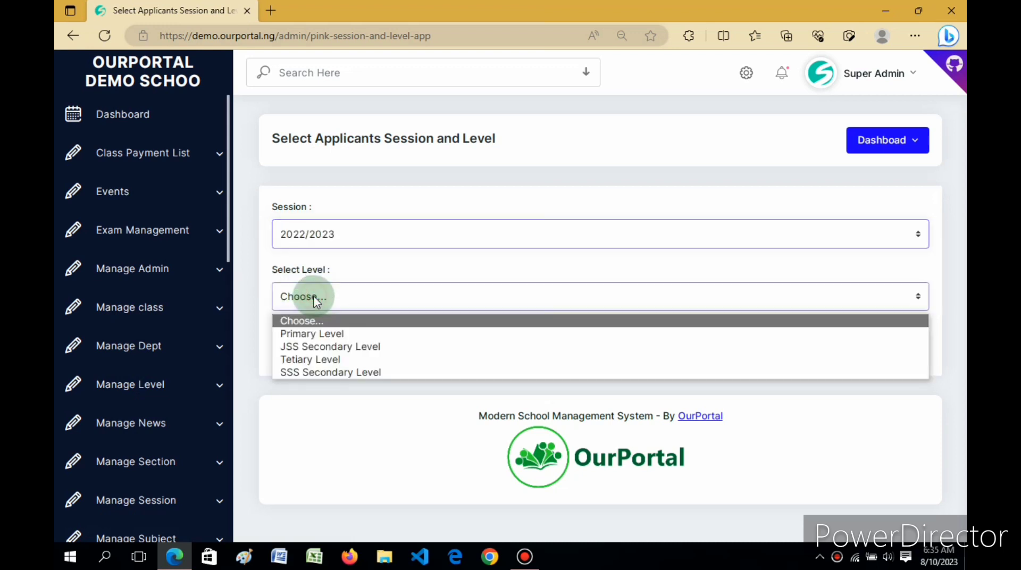
pyautogui.click(313, 335)
pyautogui.click(299, 334)
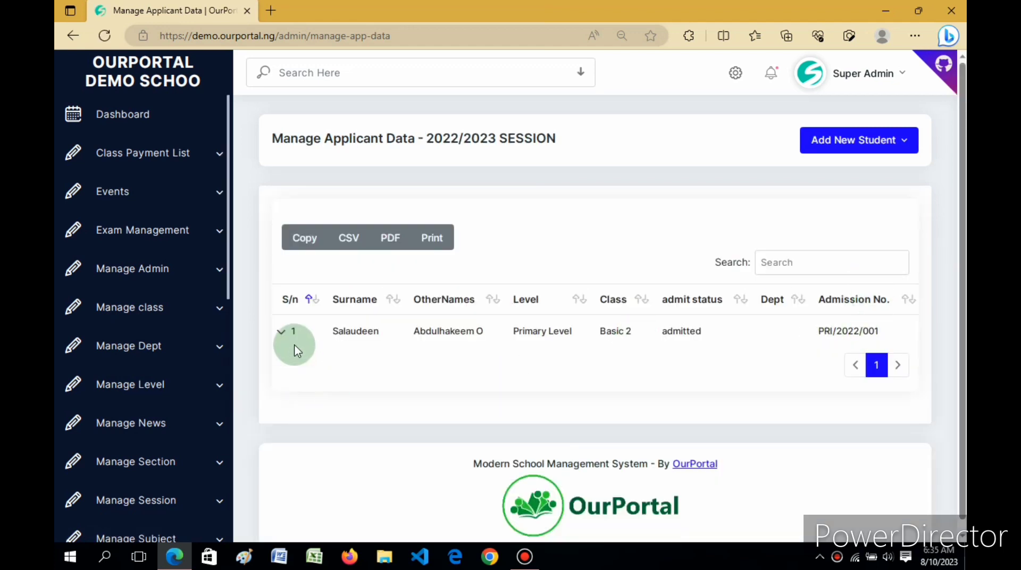
# Open the student's printable application form from the row's Print Form action
pyautogui.click(280, 334)
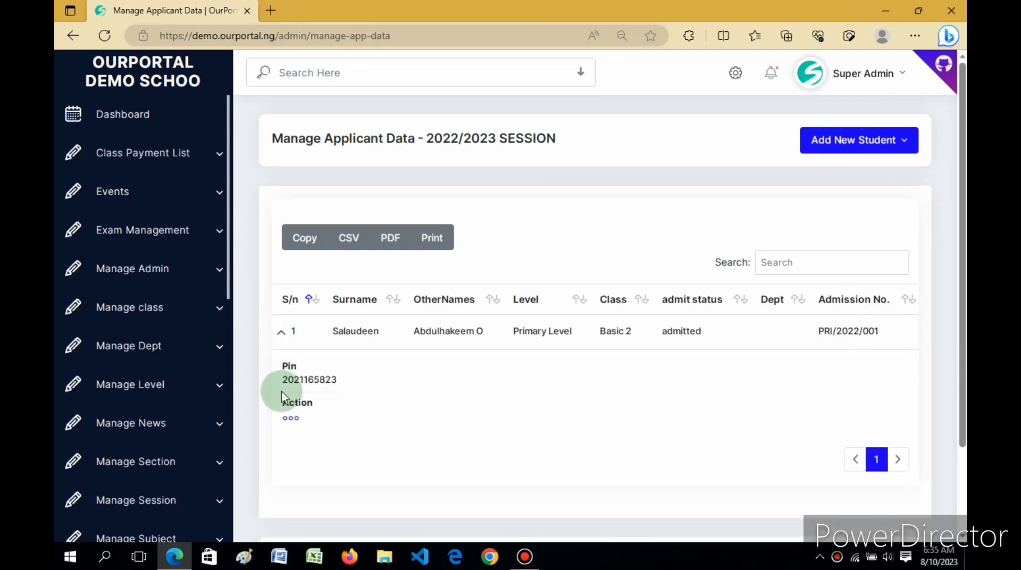
pyautogui.click(290, 421)
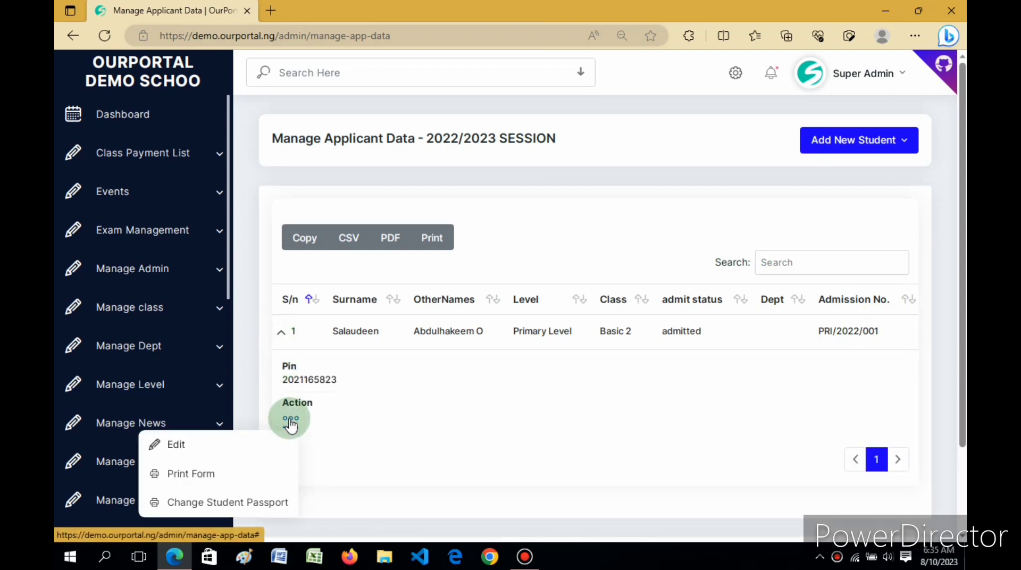
pyautogui.click(194, 475)
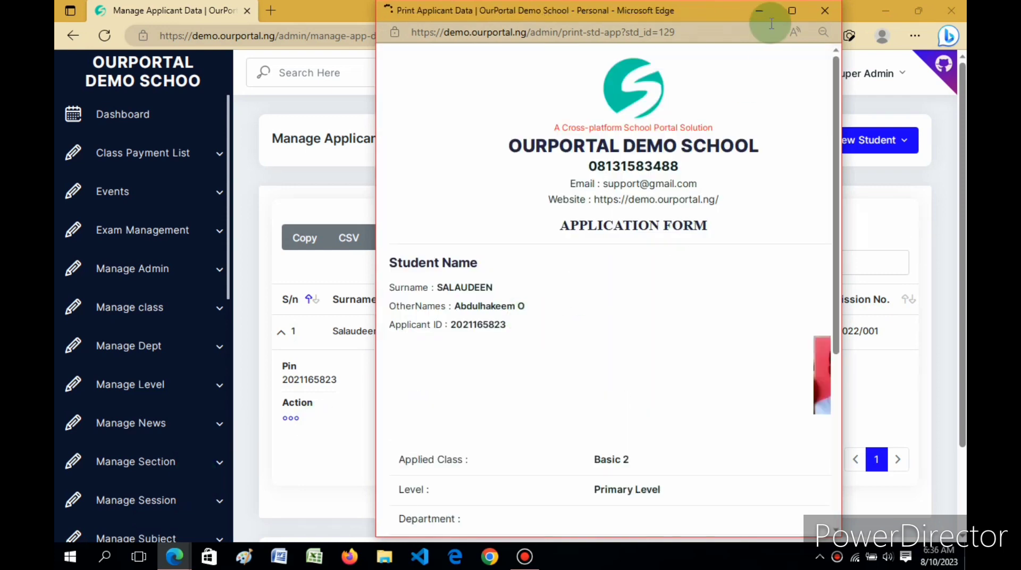
# Maximize the application form to check the new photo, then close it
pyautogui.click(792, 10)
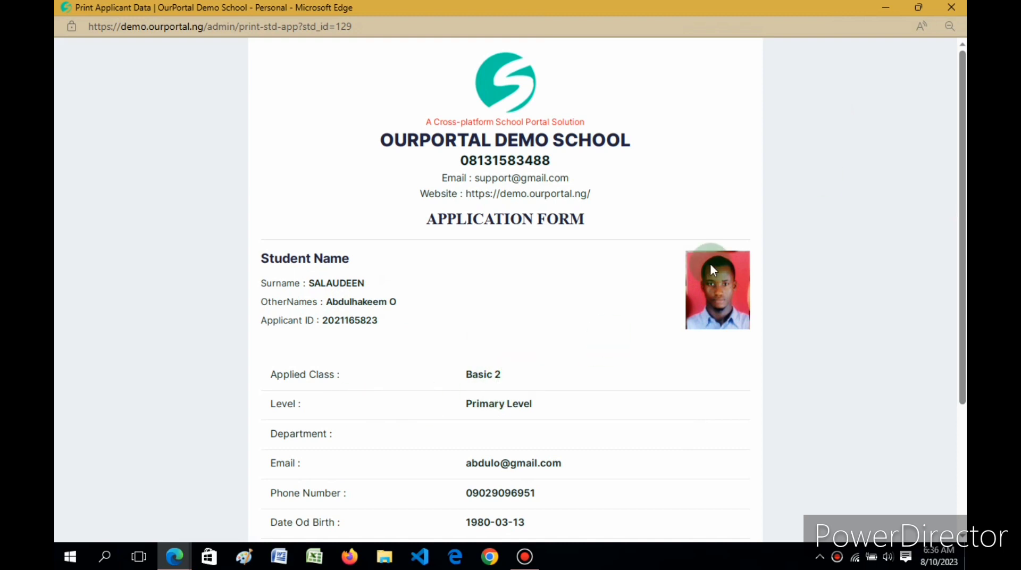
pyautogui.click(945, 12)
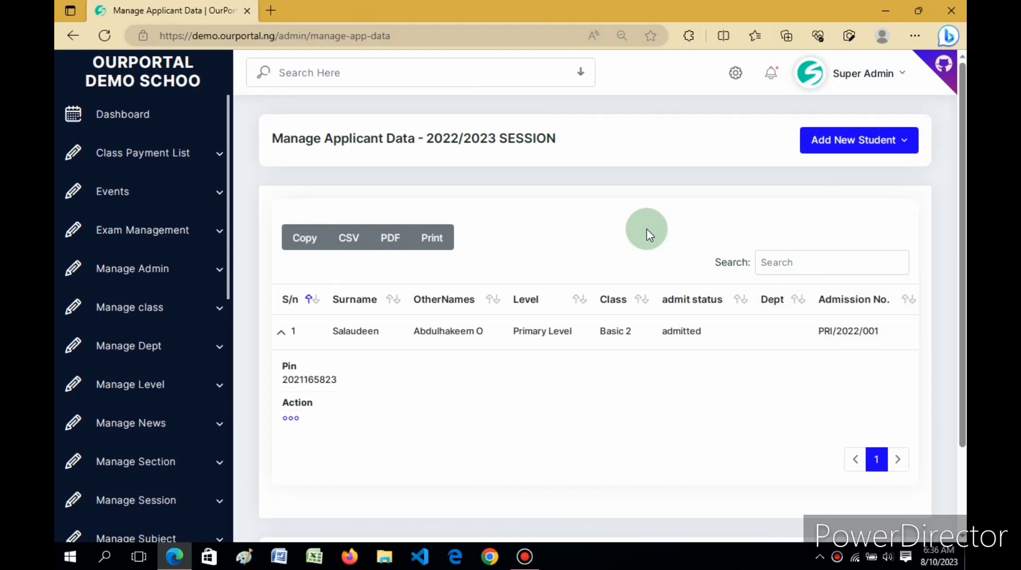
pyautogui.moveTo(228, 200); pyautogui.dragTo(237, 528)
# Go to Manage Students and list the 2022/2023 Primary Level students
pyautogui.click(164, 433)
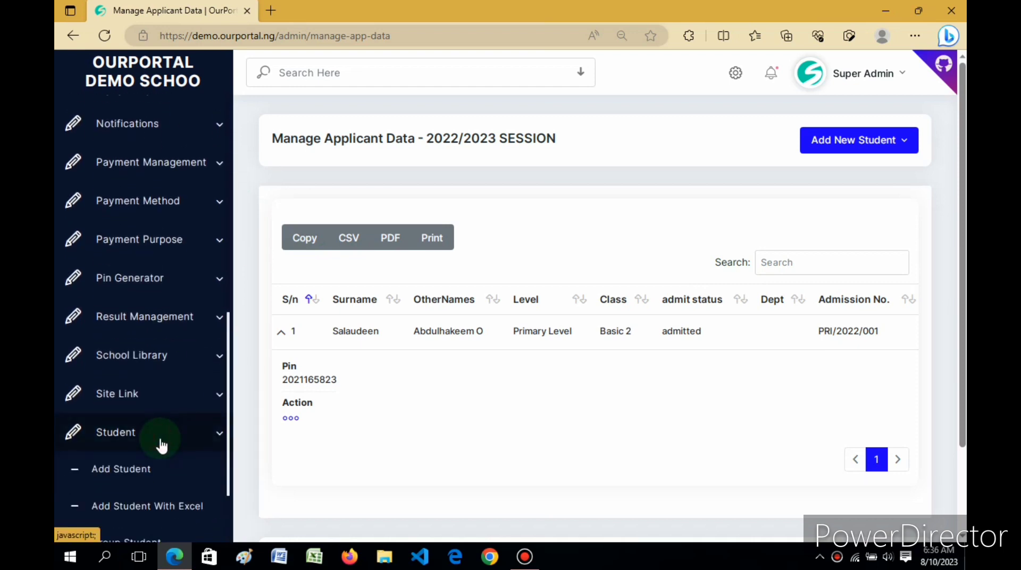
pyautogui.moveTo(229, 331); pyautogui.dragTo(228, 474)
pyautogui.click(143, 405)
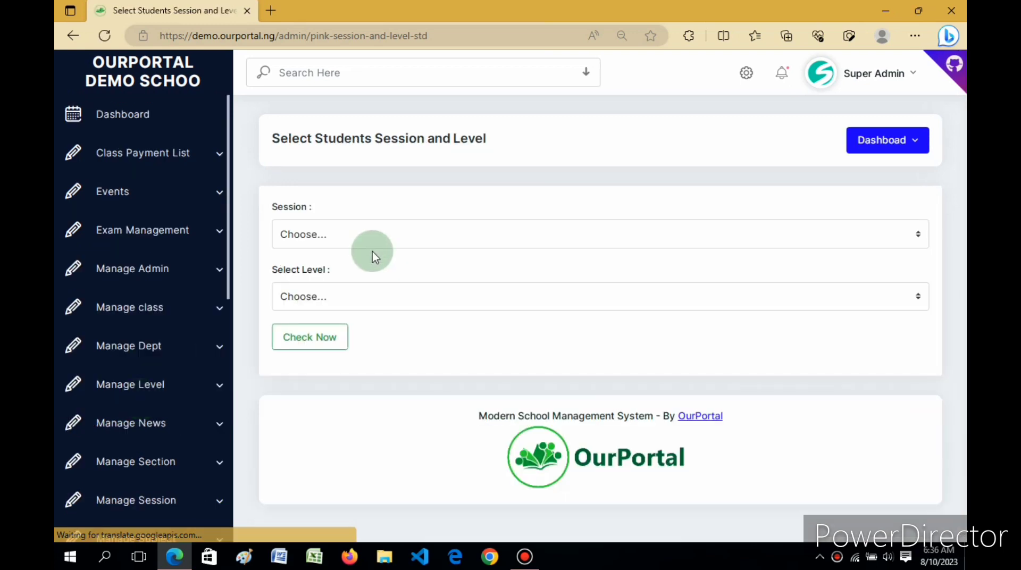
pyautogui.click(352, 234)
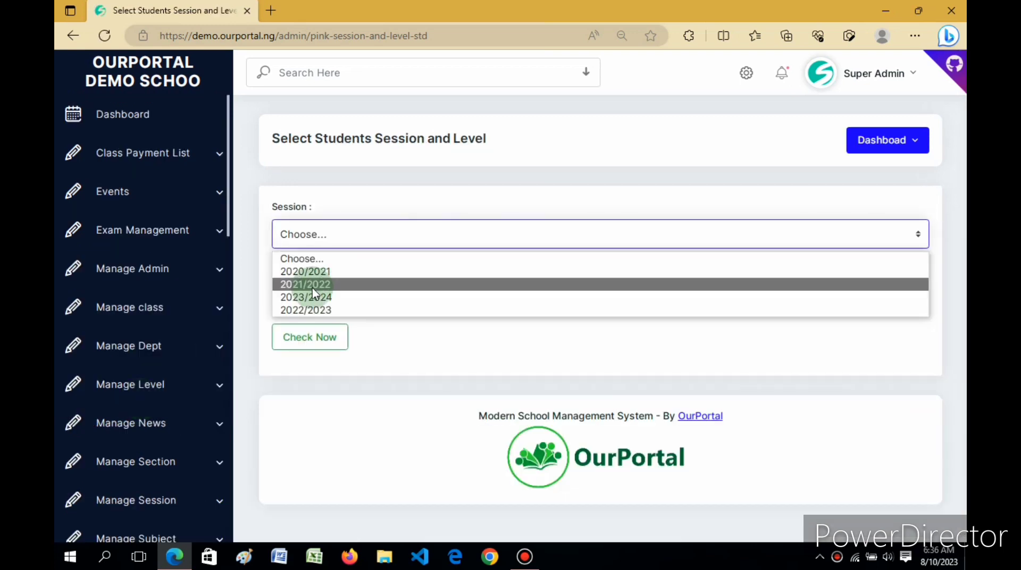
pyautogui.click(300, 311)
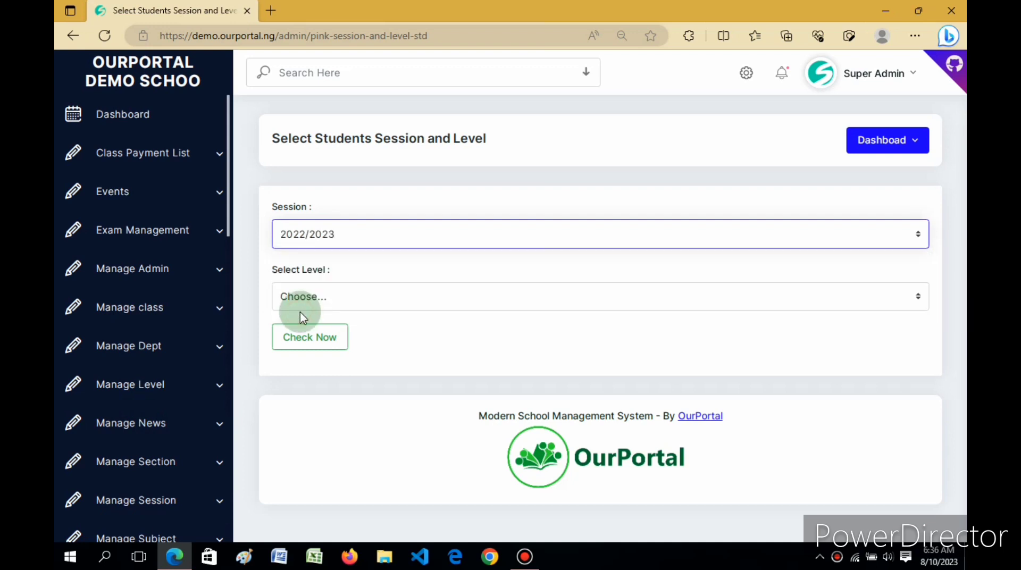
pyautogui.click(306, 296)
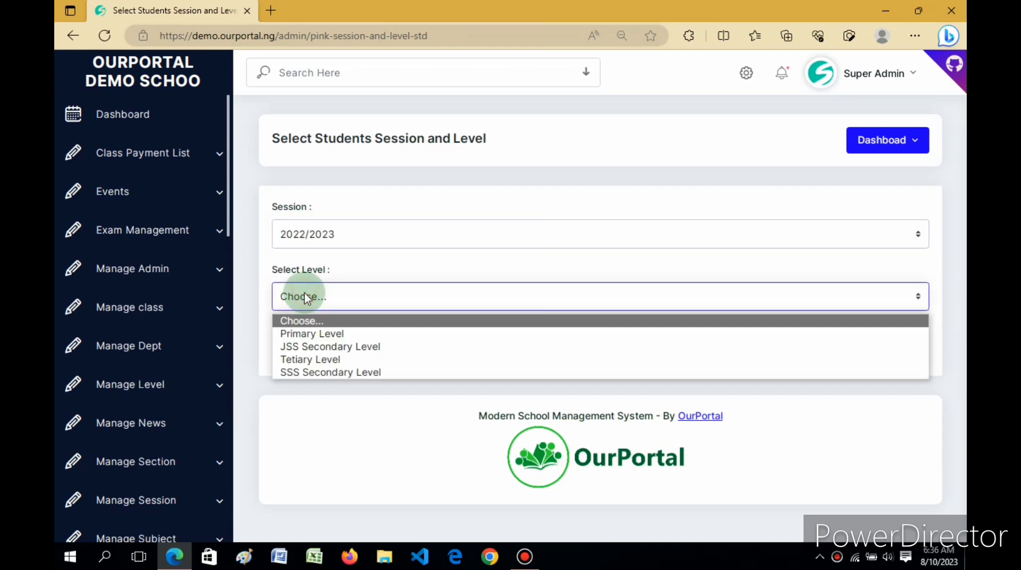
pyautogui.click(302, 334)
pyautogui.click(312, 339)
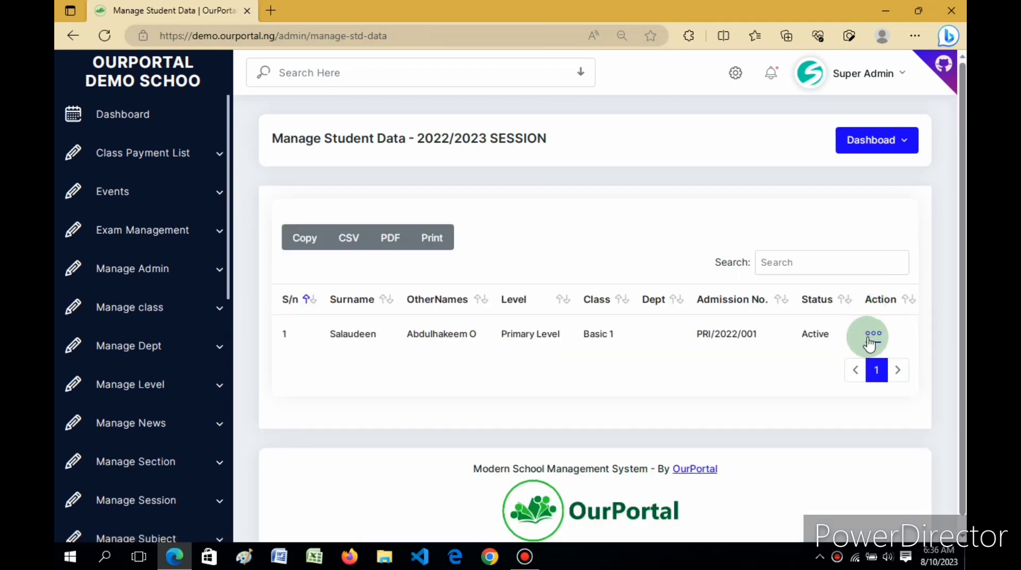
pyautogui.click(874, 335)
# Open the student's Action menu with the upload-result and reset-password options
pyautogui.click(874, 336)
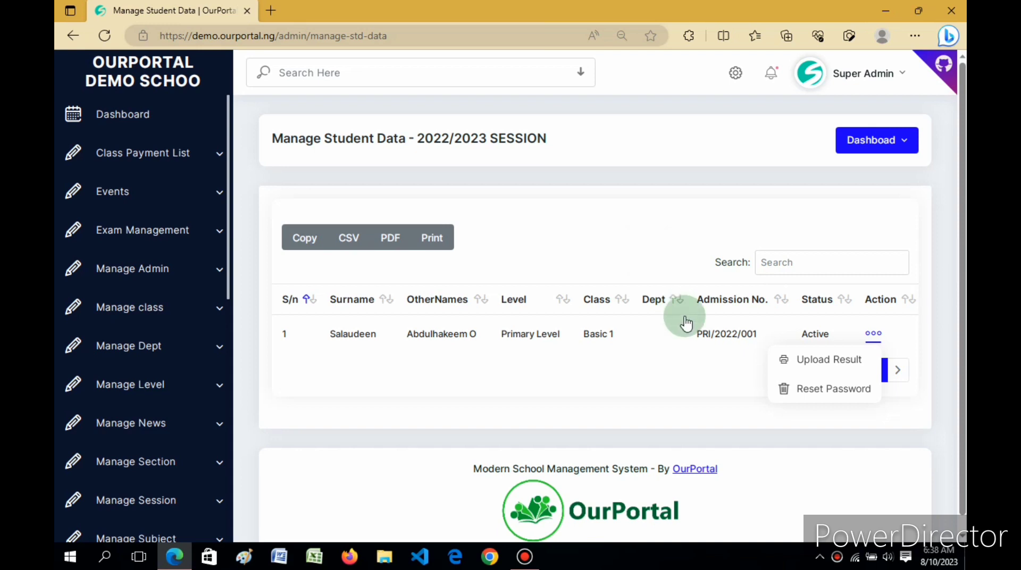
# Open the student's result upload and set Second Term, 2022/2023, Primary Level, Basic 2
pyautogui.click(829, 361)
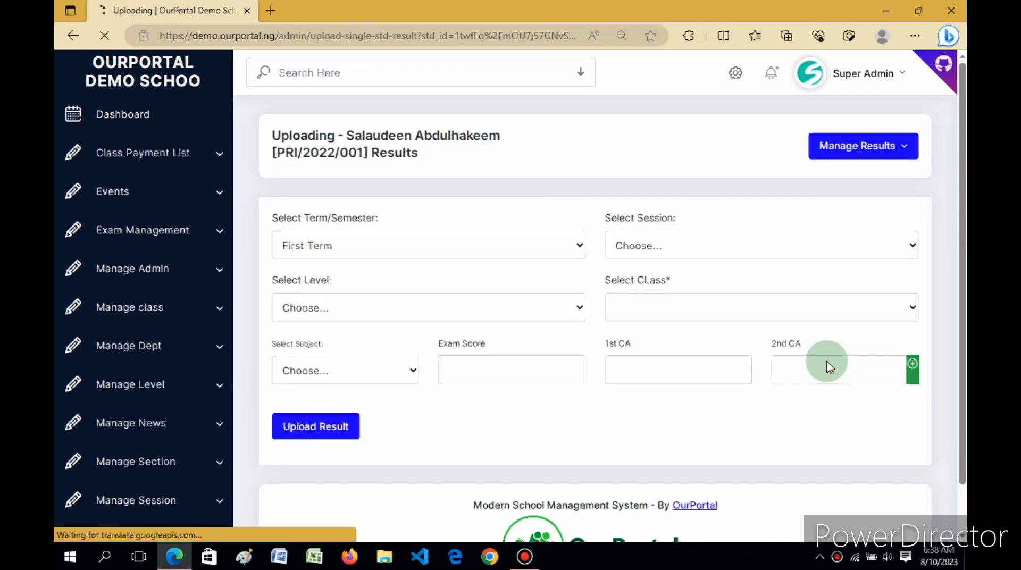
pyautogui.click(557, 256)
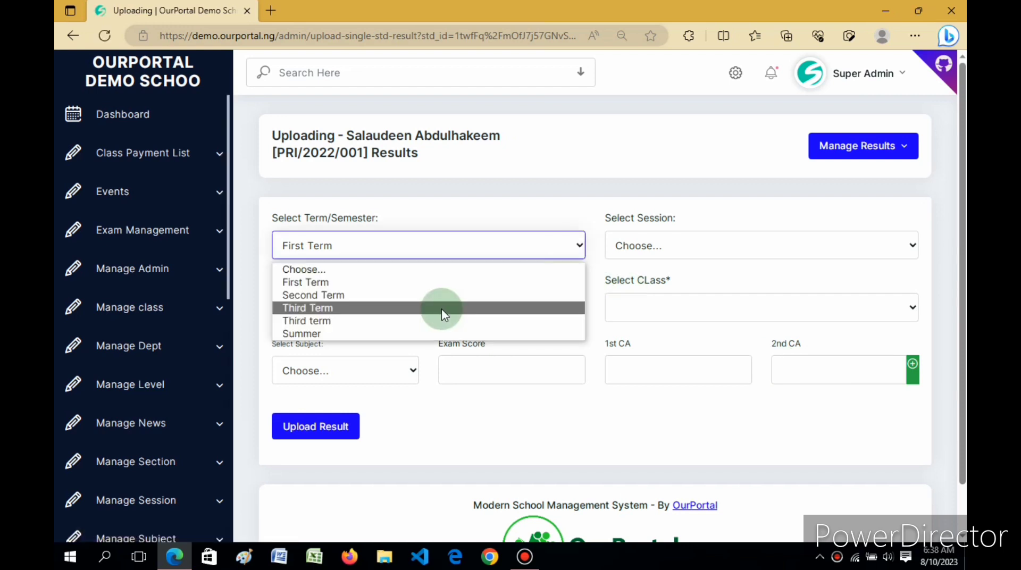
pyautogui.click(408, 295)
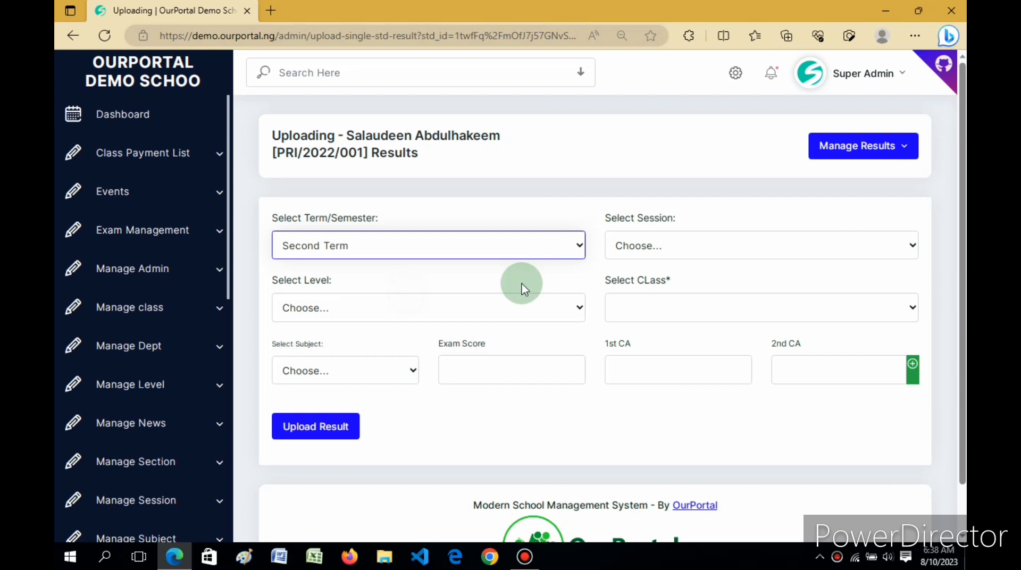
pyautogui.click(647, 249)
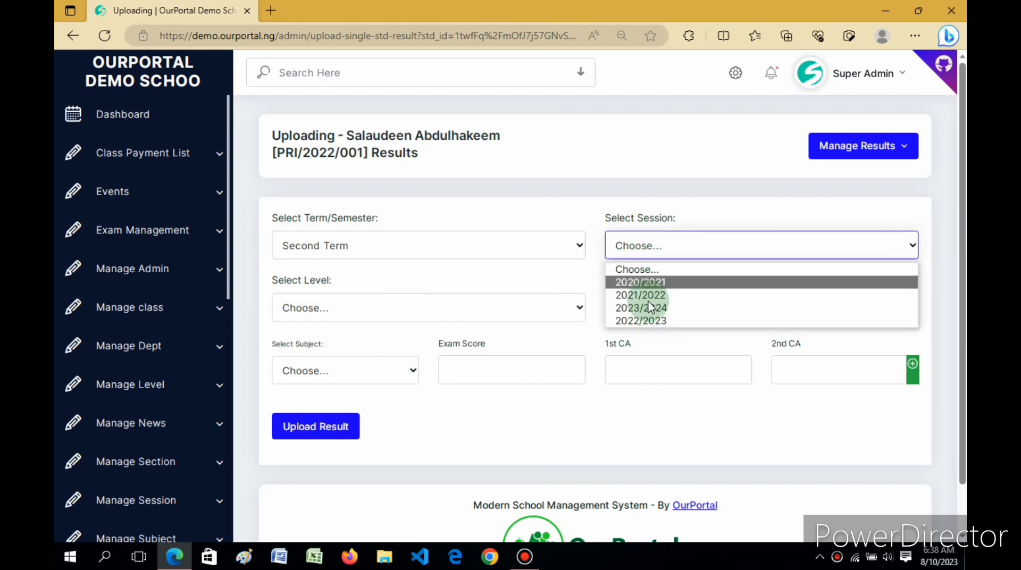
pyautogui.click(635, 320)
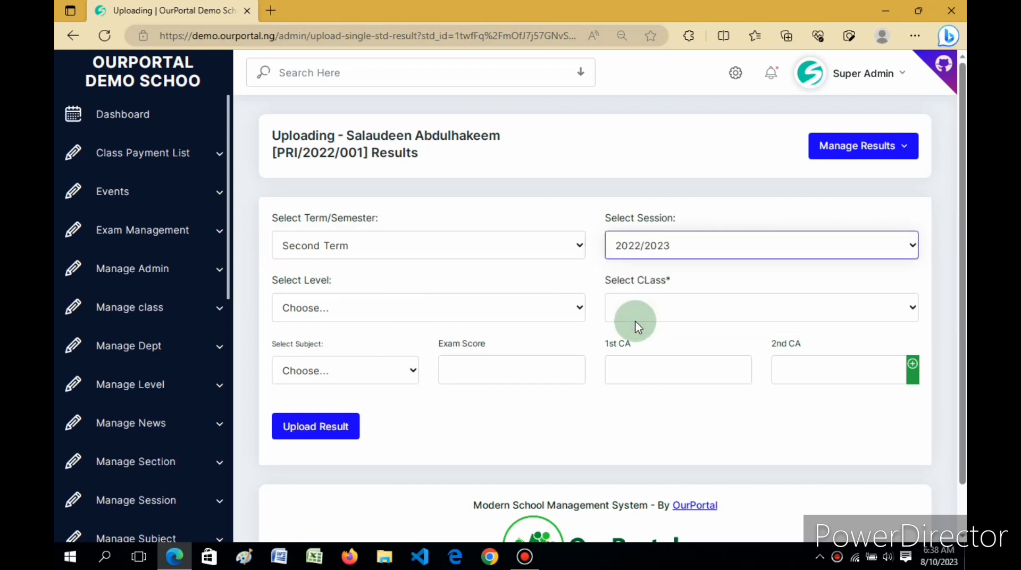
pyautogui.click(571, 313)
pyautogui.click(496, 349)
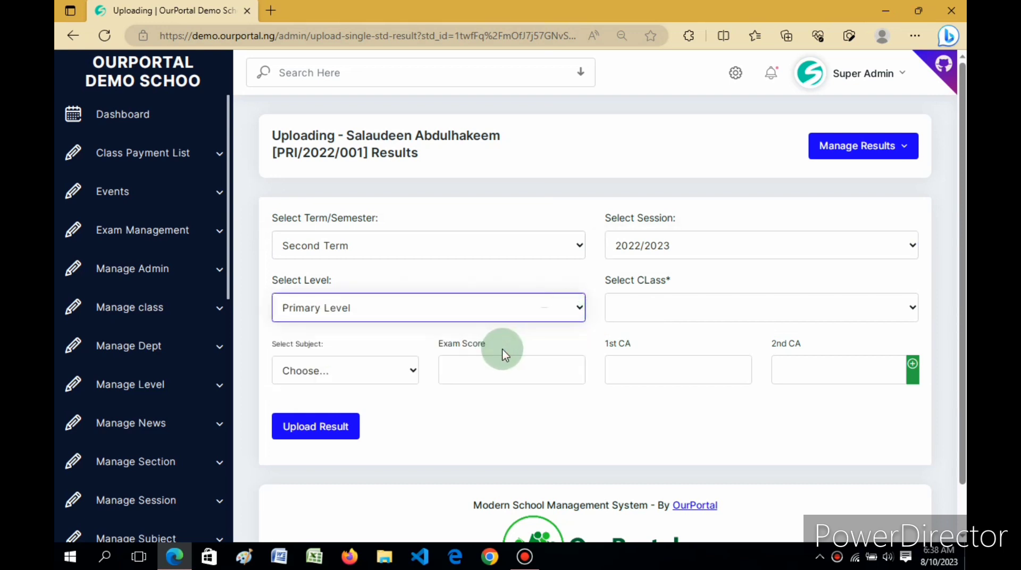
pyautogui.click(654, 314)
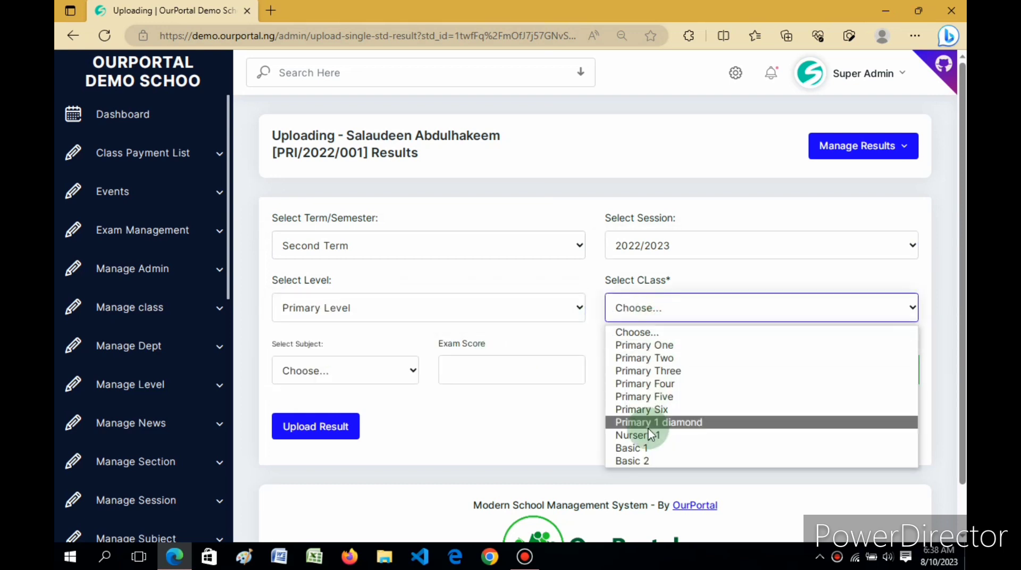
pyautogui.click(634, 462)
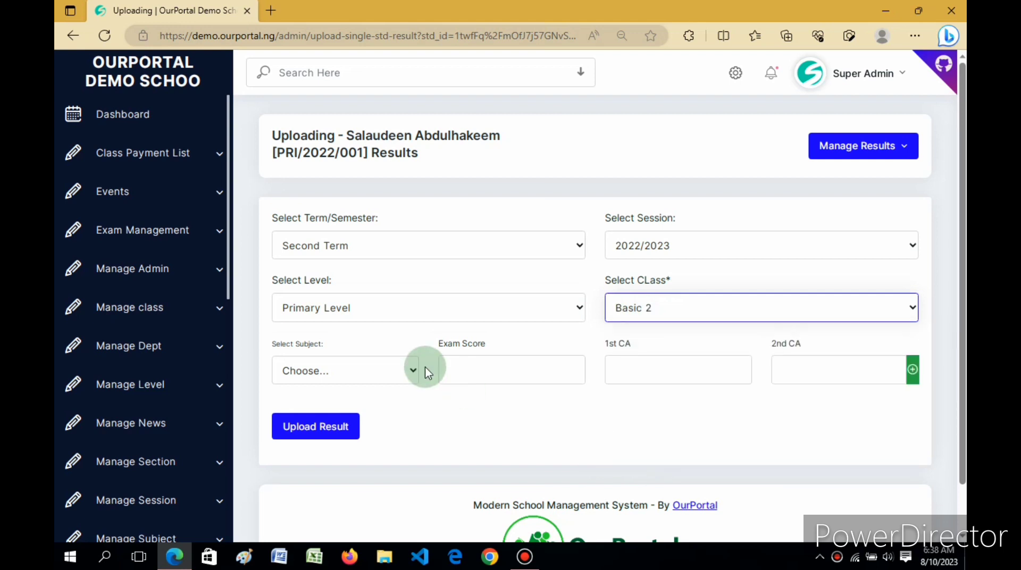
pyautogui.click(411, 371)
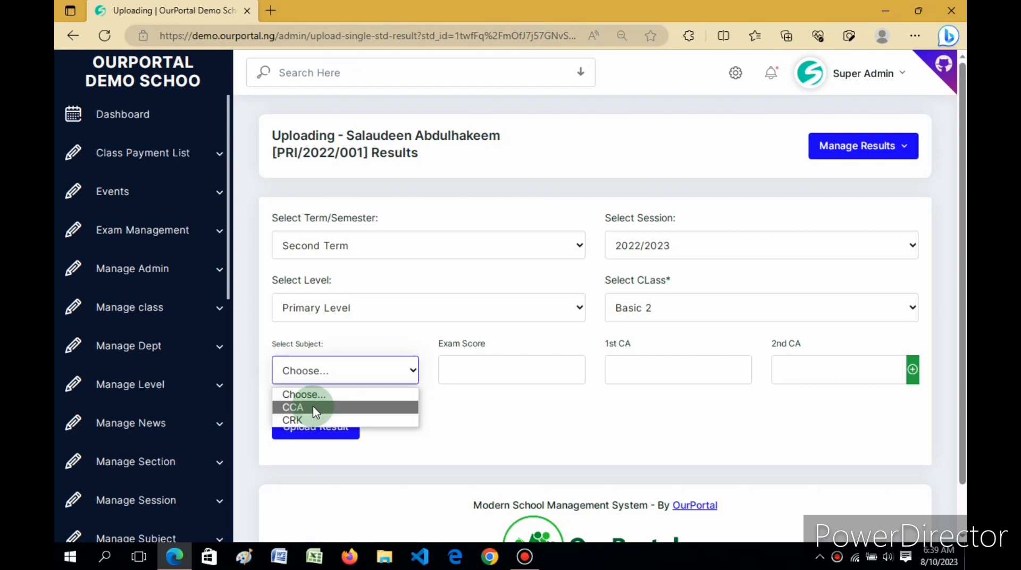
# Choose CCA as the subject and add a second subject row set to CRK
pyautogui.click(314, 409)
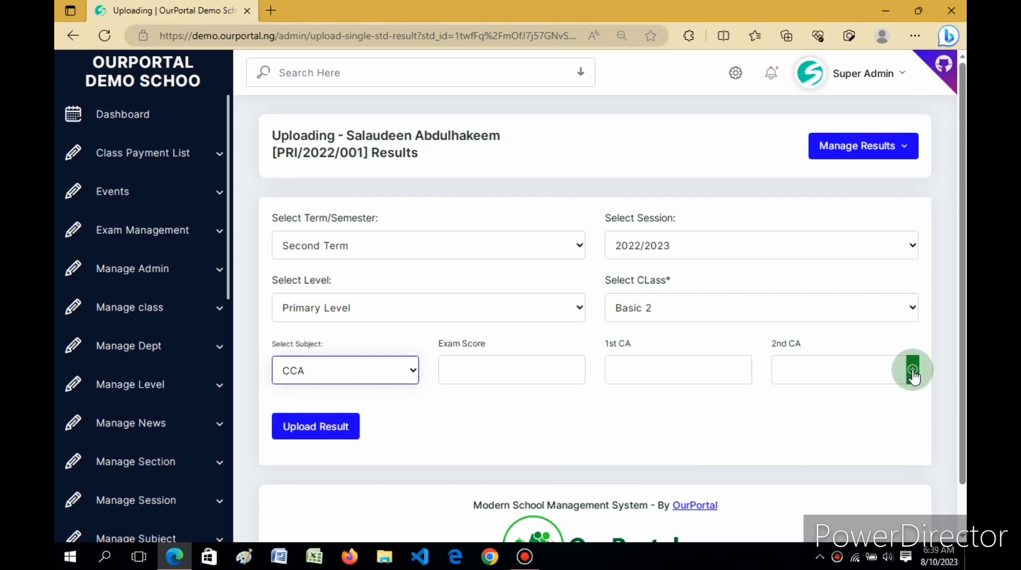
pyautogui.click(912, 369)
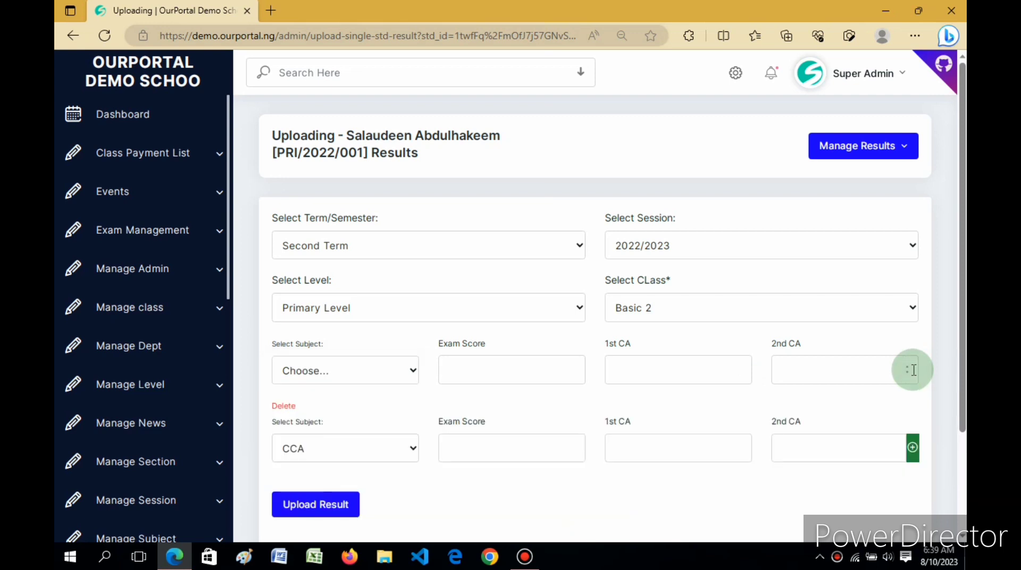
pyautogui.click(401, 367)
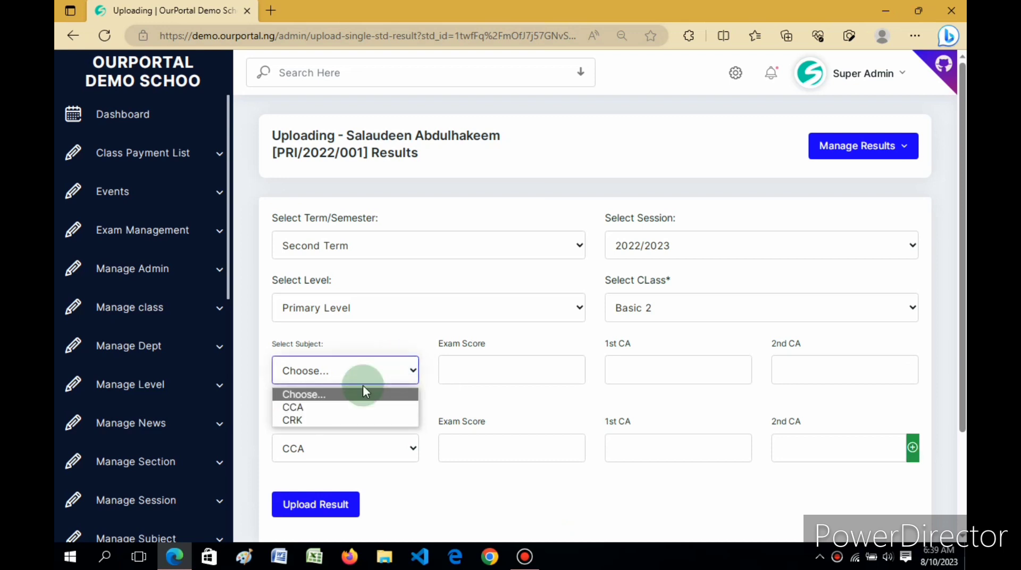
pyautogui.click(317, 421)
# Step through the exam, 1st CA and 2nd CA score boxes for CRK and CCA
pyautogui.click(481, 370)
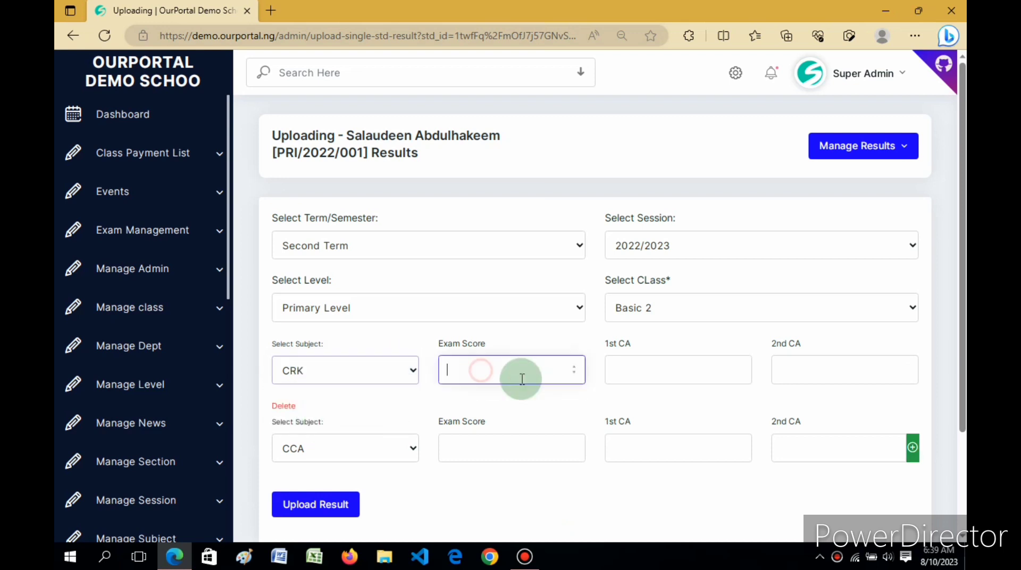
pyautogui.click(657, 367)
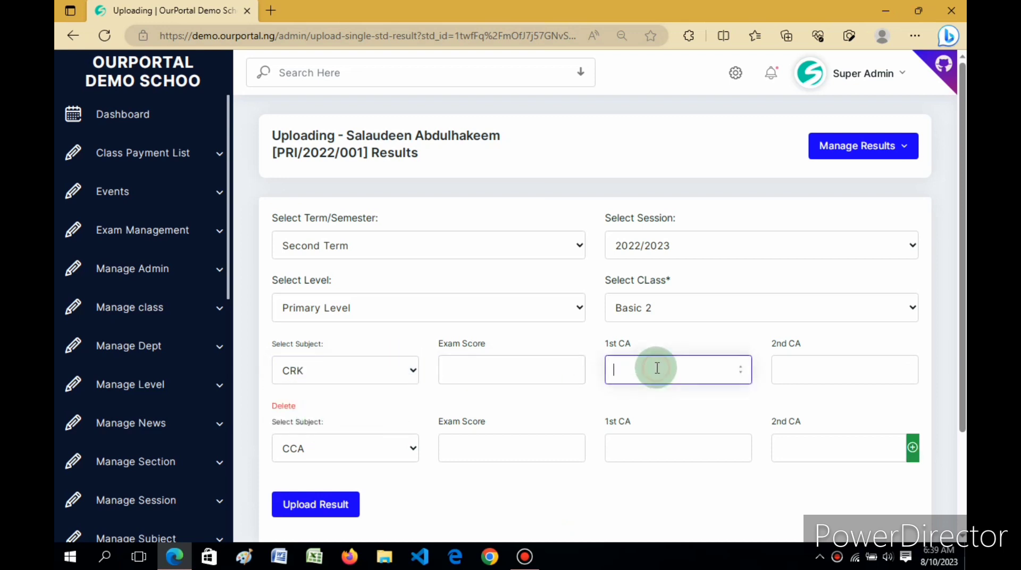
pyautogui.click(803, 367)
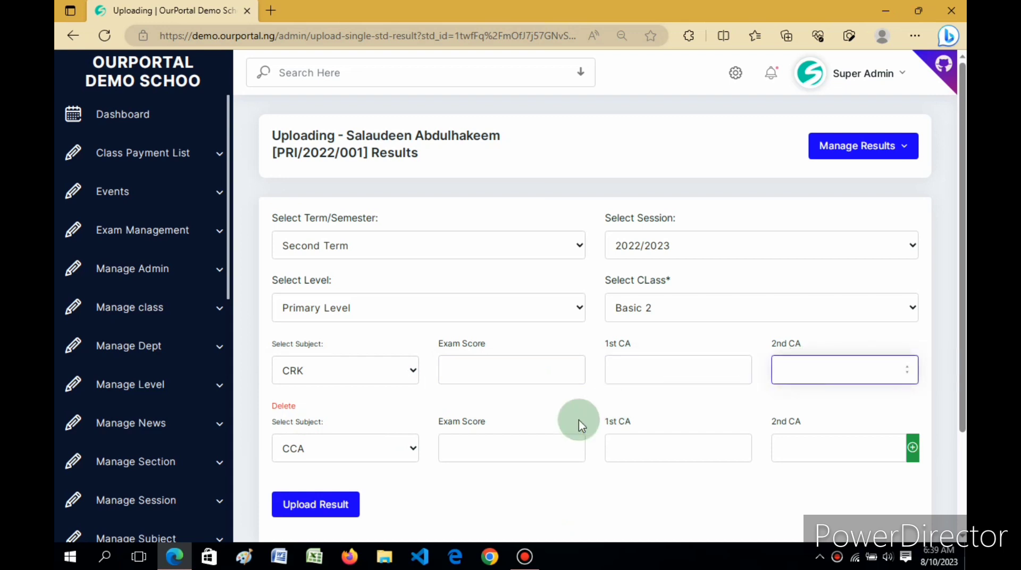
pyautogui.click(489, 455)
pyautogui.click(650, 450)
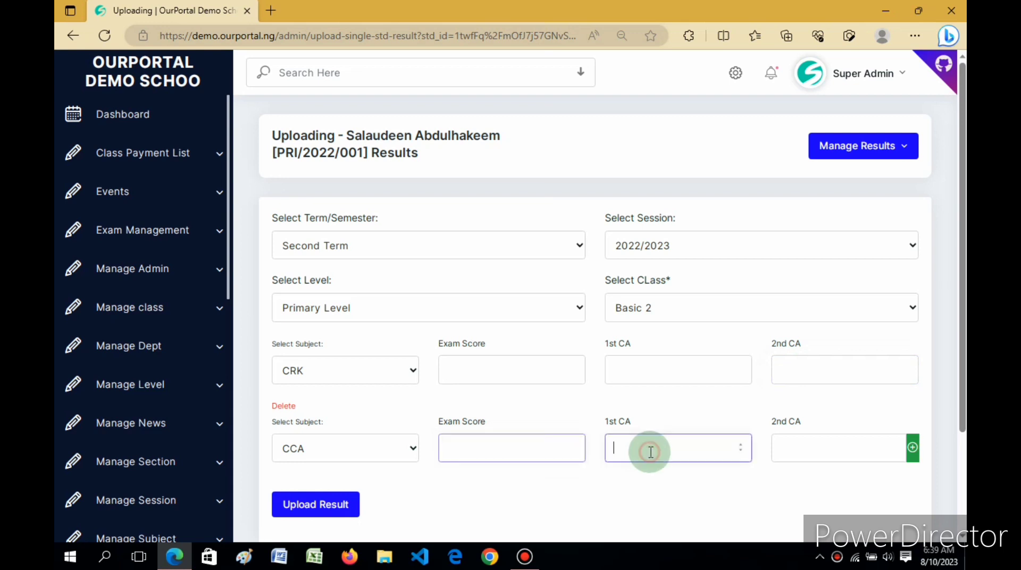
pyautogui.click(809, 452)
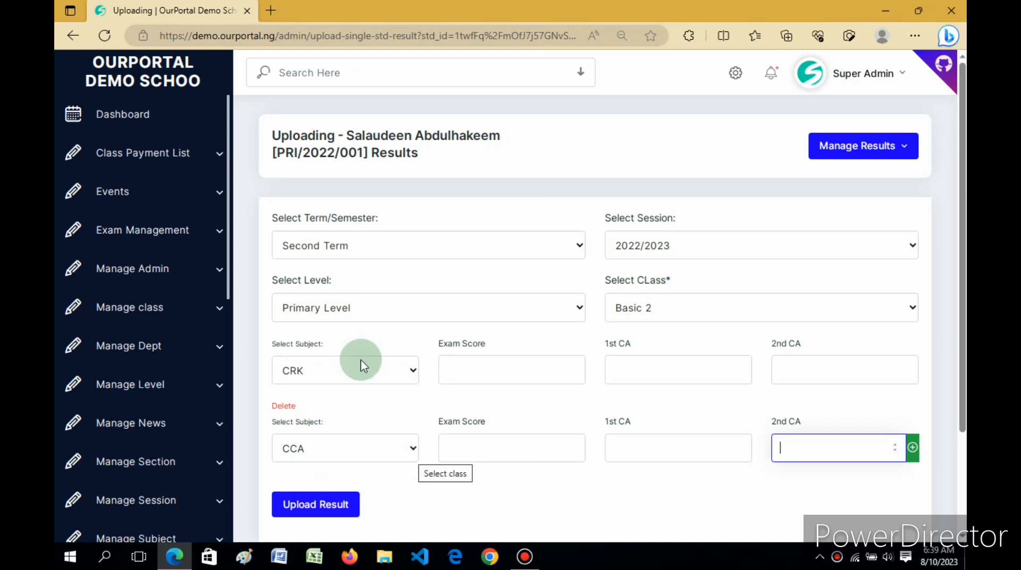
pyautogui.moveTo(231, 188); pyautogui.dragTo(228, 506)
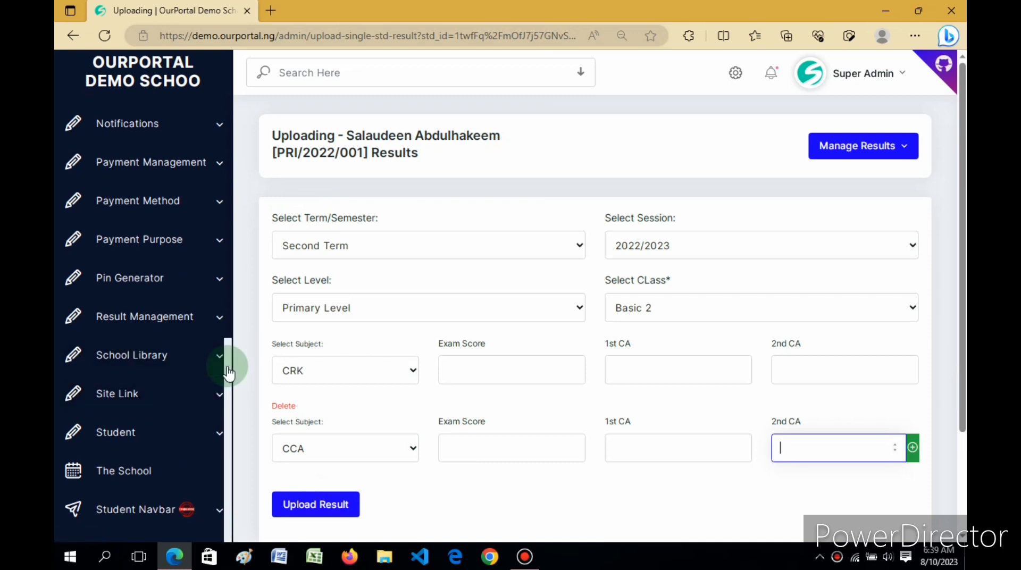
# Go to Promote Students under the Student section of the sidebar
pyautogui.click(180, 437)
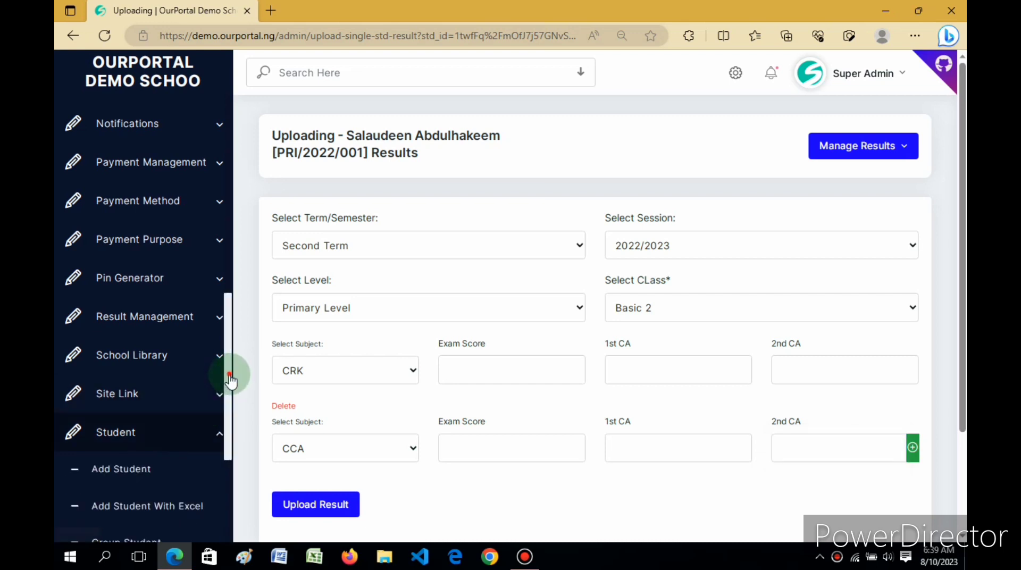
pyautogui.moveTo(228, 377); pyautogui.dragTo(228, 513)
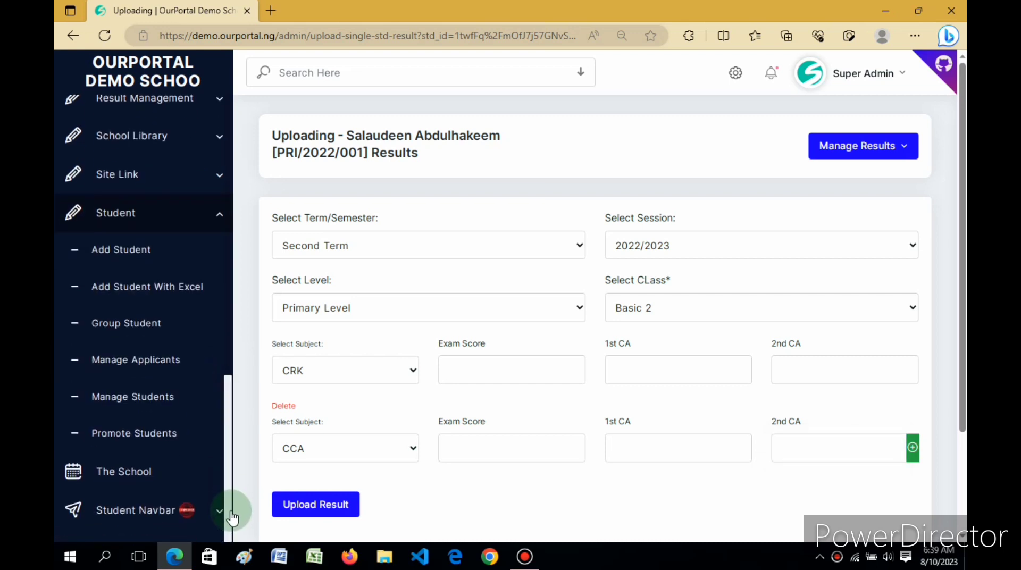
pyautogui.click(136, 440)
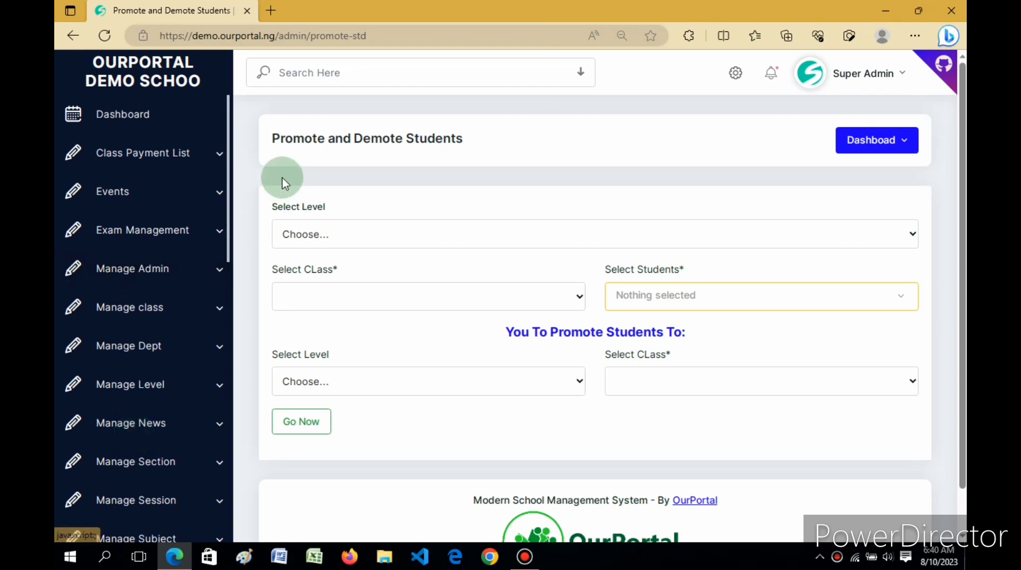
# Set the current level to Primary Level and the current class to Basic 2
pyautogui.moveTo(273, 139); pyautogui.dragTo(490, 148)
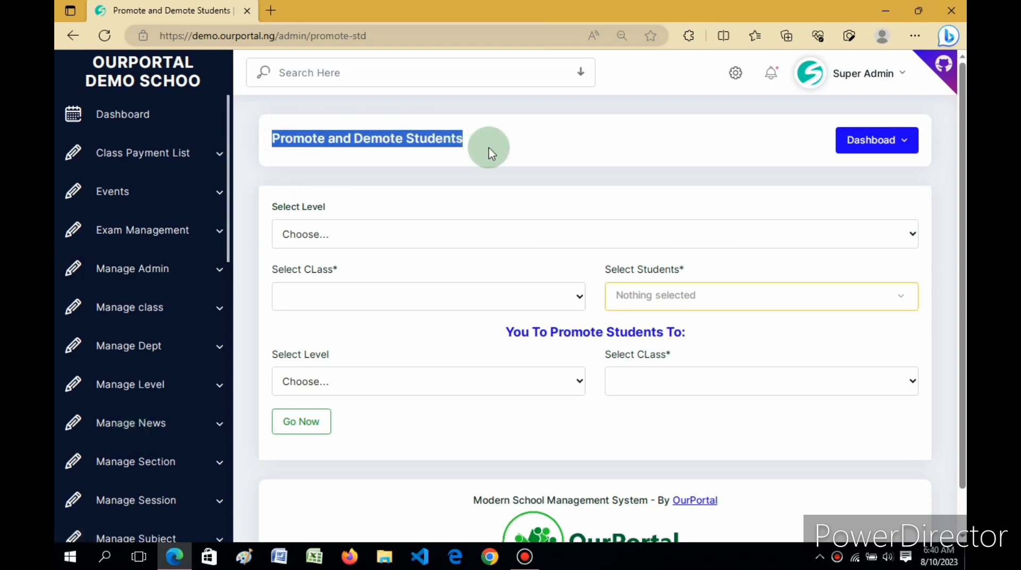
pyautogui.click(492, 148)
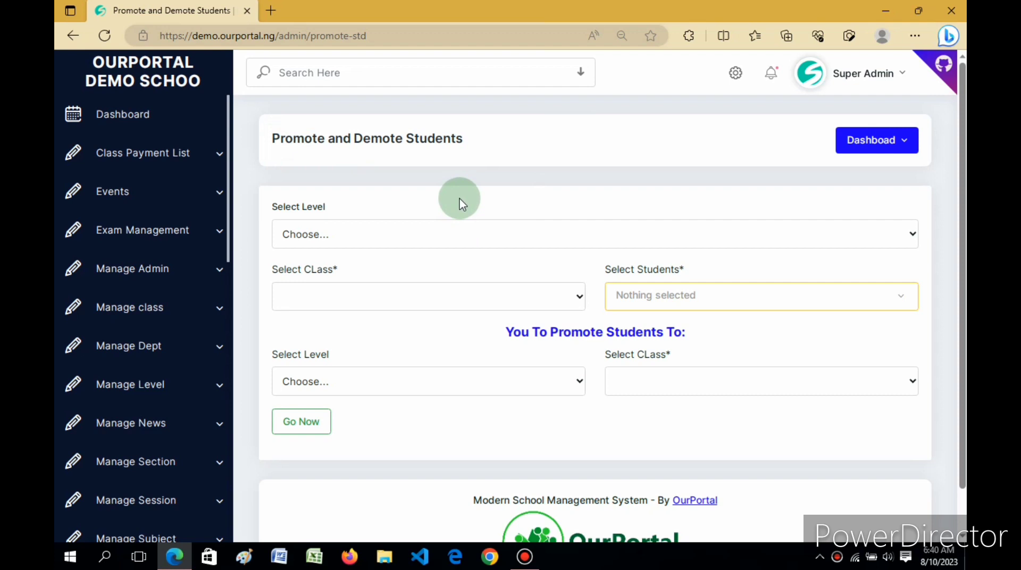
pyautogui.click(449, 235)
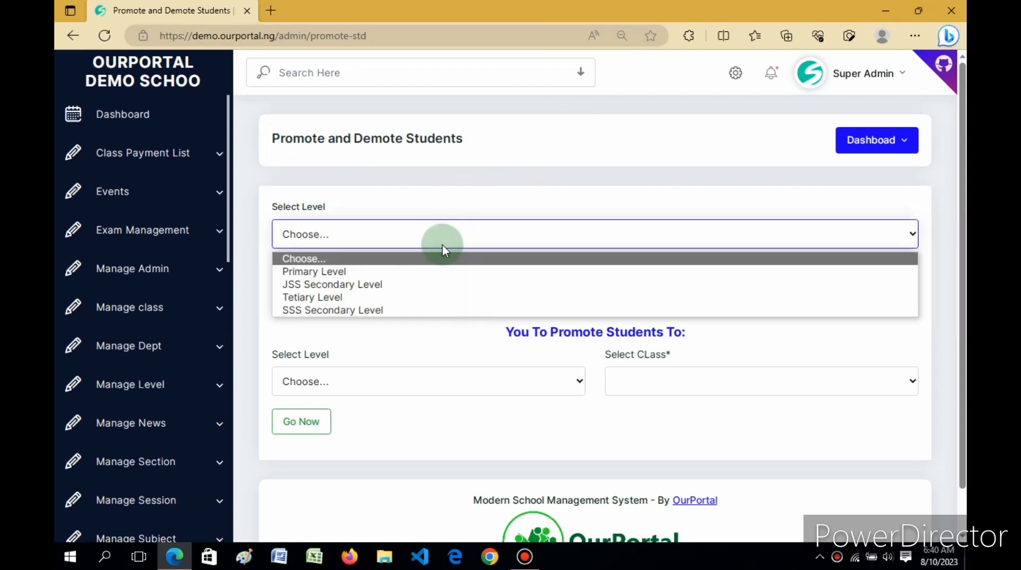
pyautogui.click(369, 272)
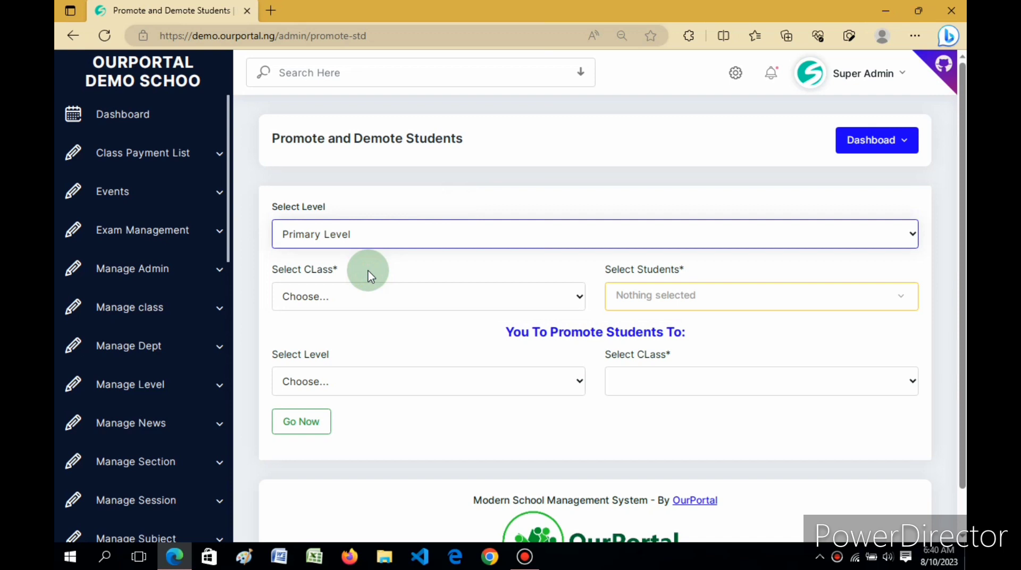
pyautogui.click(371, 294)
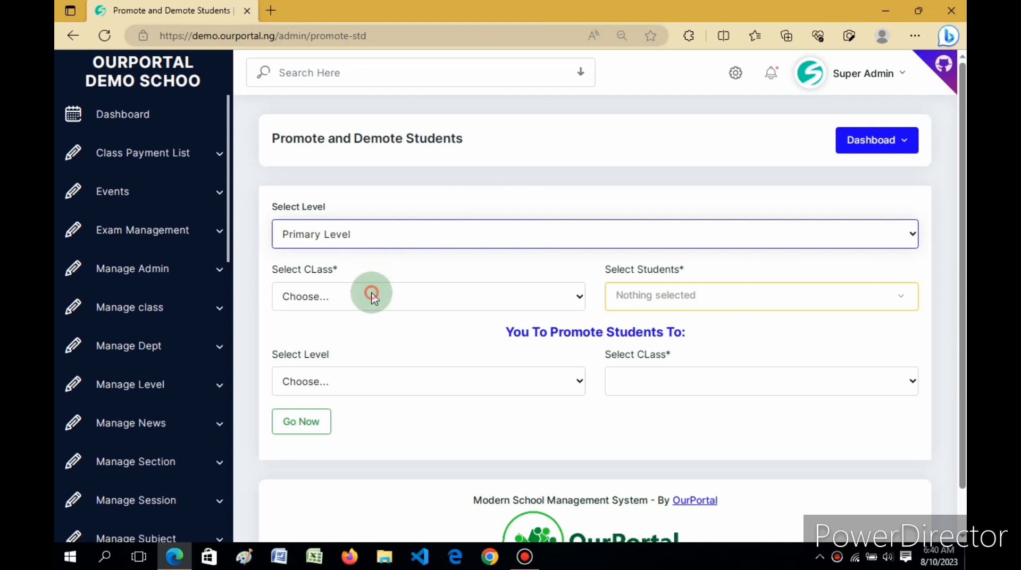
pyautogui.click(315, 450)
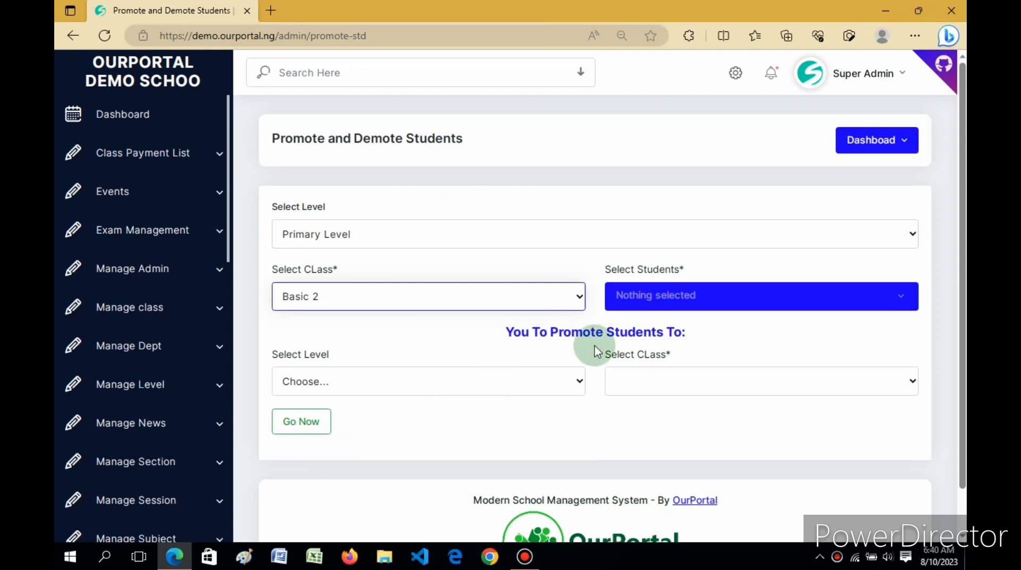
# Tick the registered student in the Select Students list
pyautogui.click(731, 308)
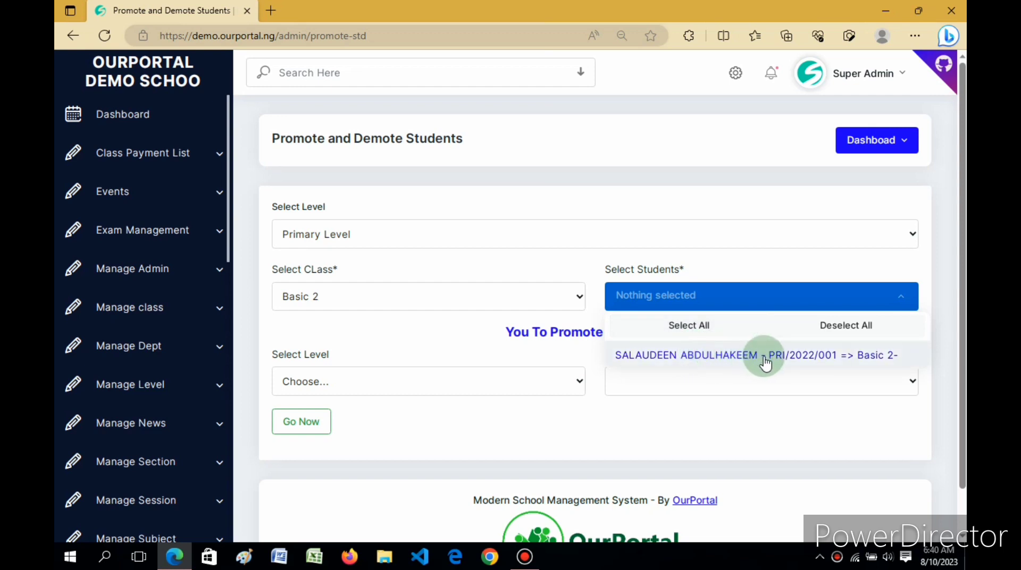
pyautogui.click(766, 357)
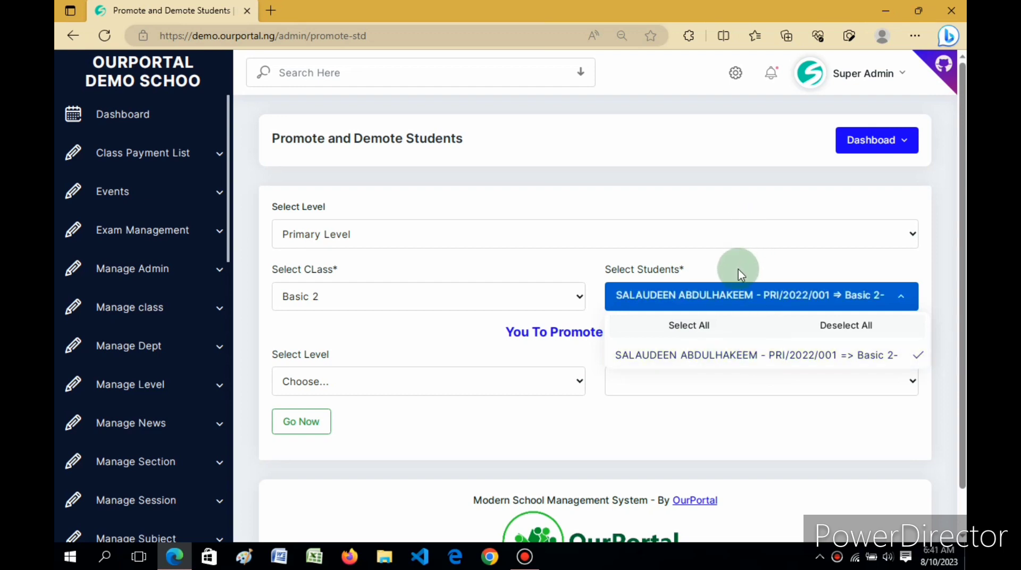
pyautogui.click(741, 295)
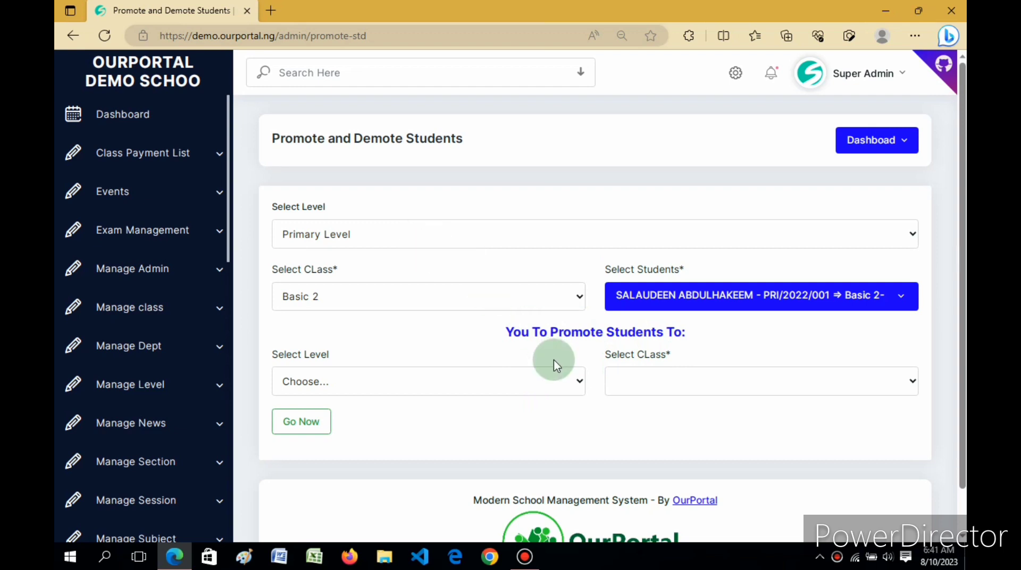
# Promote the student into Primary Level, Basic 1 with Go Now
pyautogui.click(553, 381)
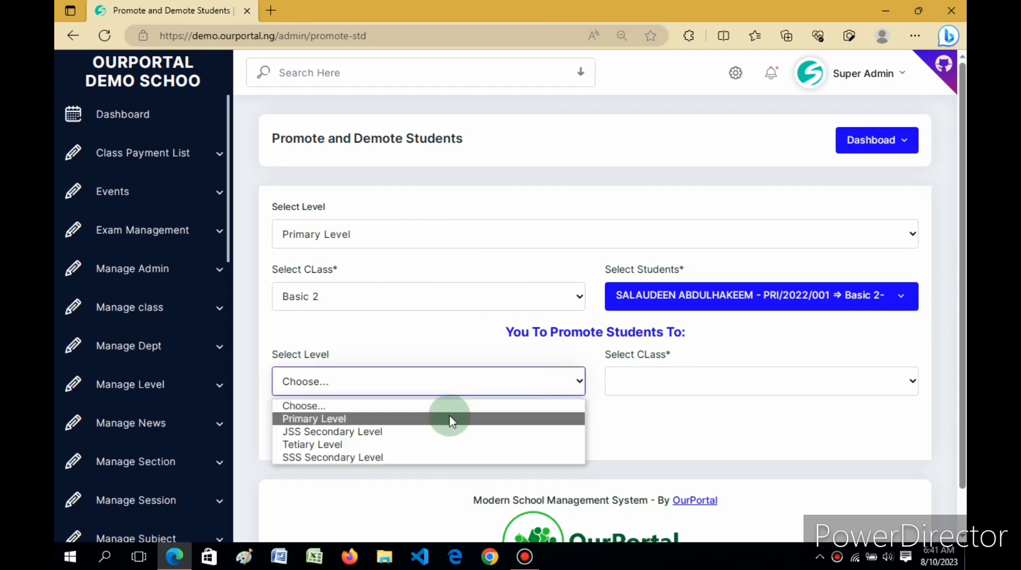
pyautogui.click(452, 420)
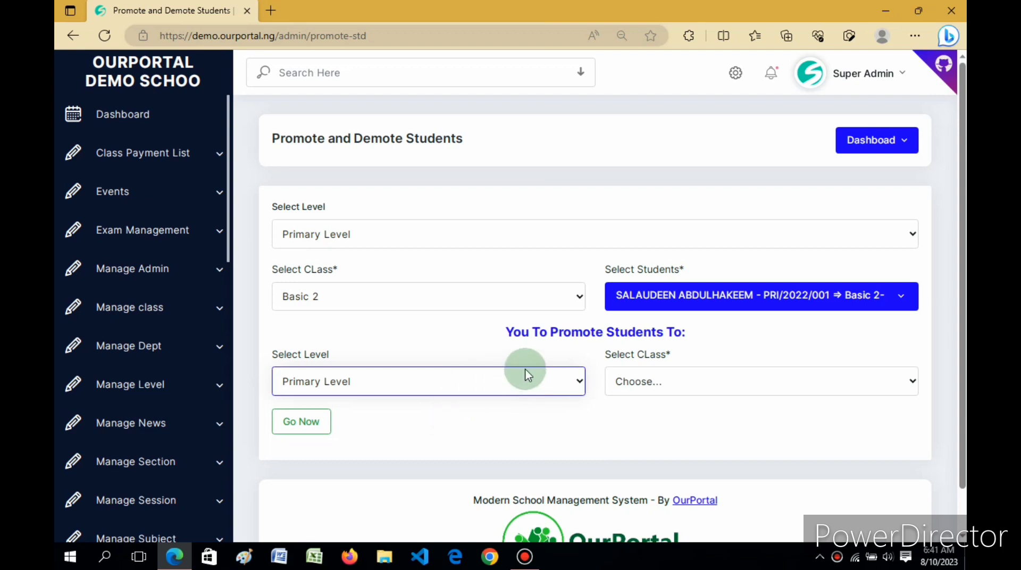
pyautogui.click(631, 386)
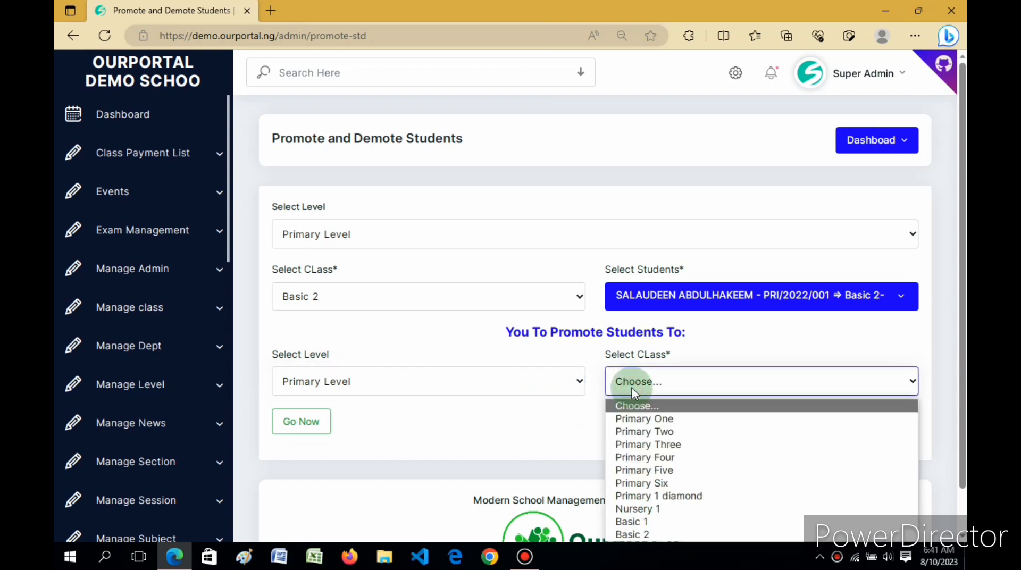
pyautogui.click(640, 525)
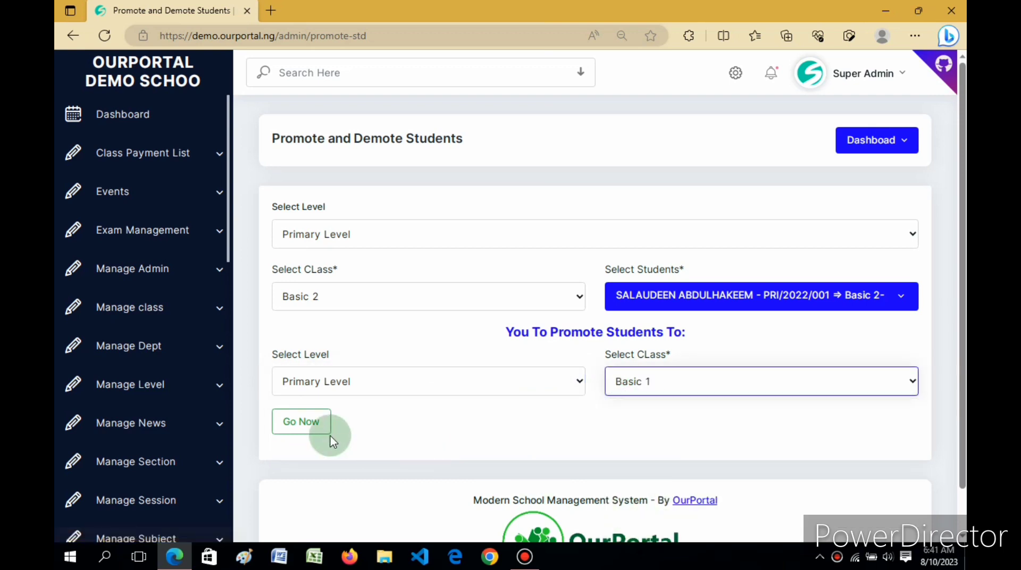
pyautogui.click(306, 424)
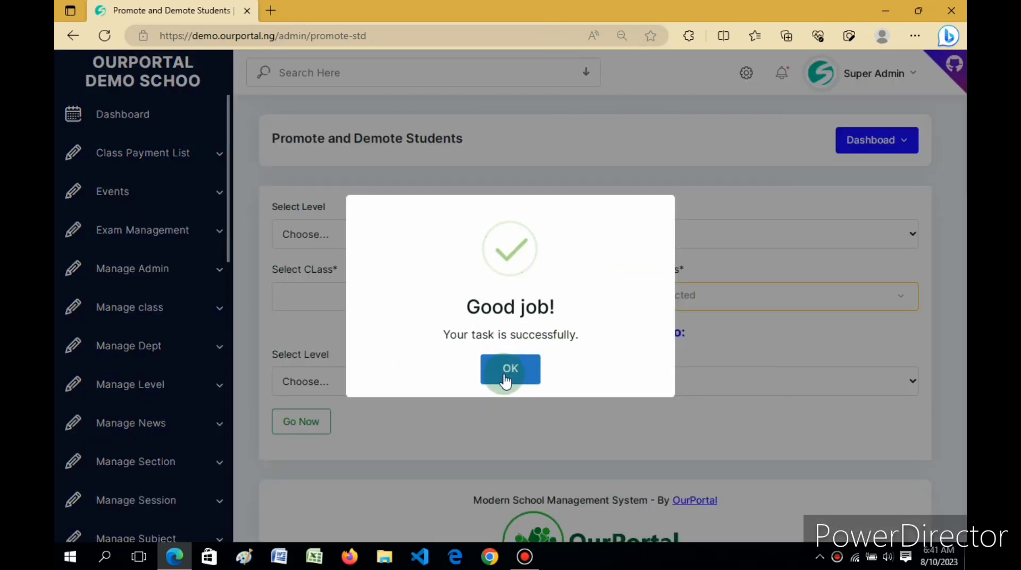
# Dismiss the success message and list 2022/2023 Primary Level students in Manage Students
pyautogui.click(504, 376)
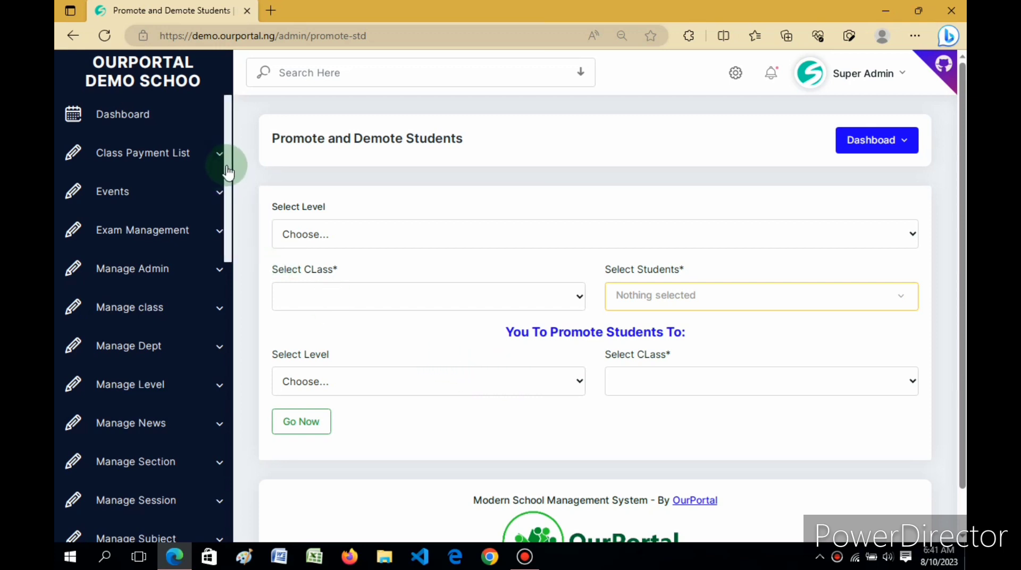
pyautogui.moveTo(228, 166); pyautogui.dragTo(228, 510)
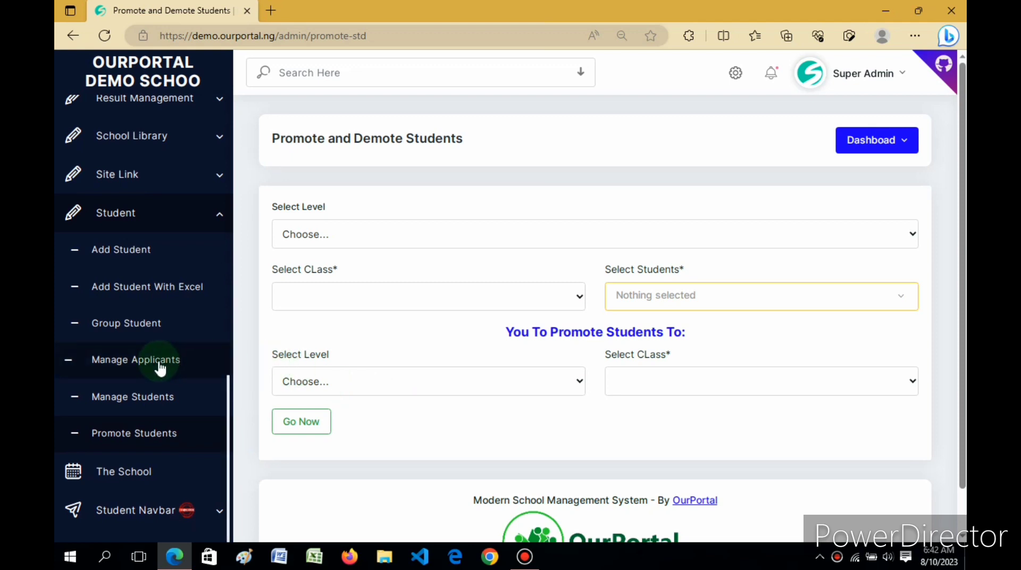
pyautogui.click(141, 398)
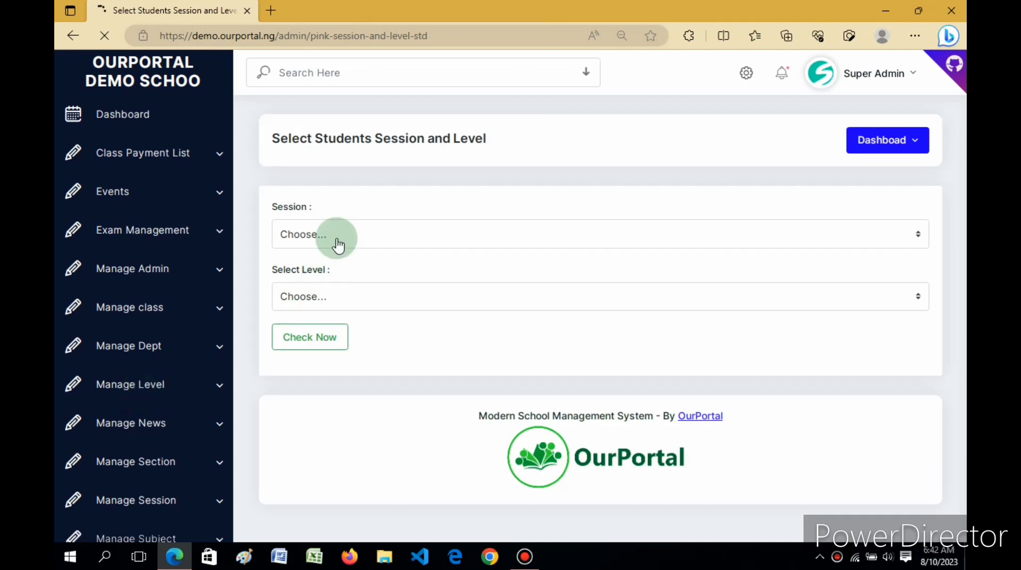
pyautogui.click(336, 239)
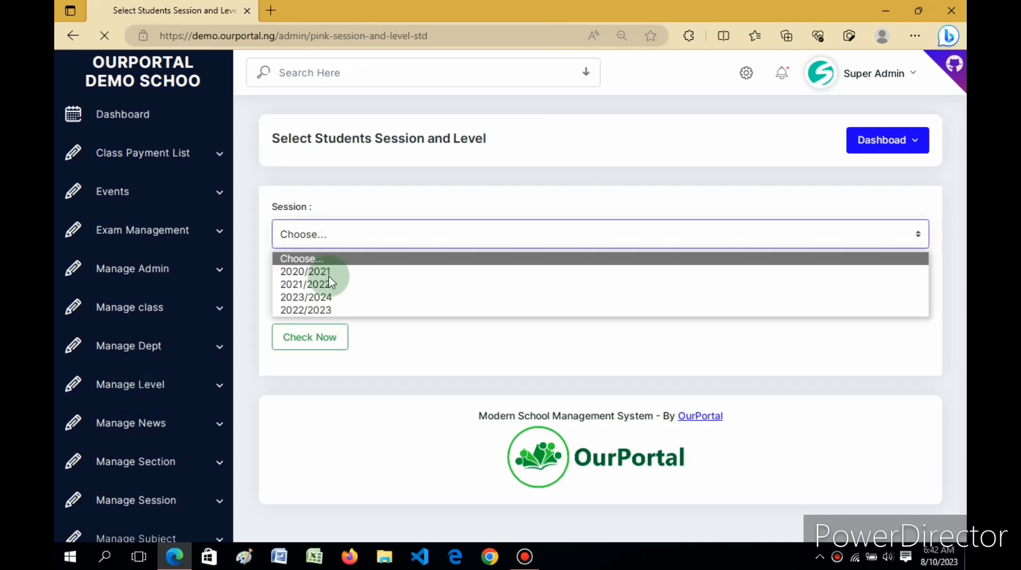
pyautogui.click(308, 311)
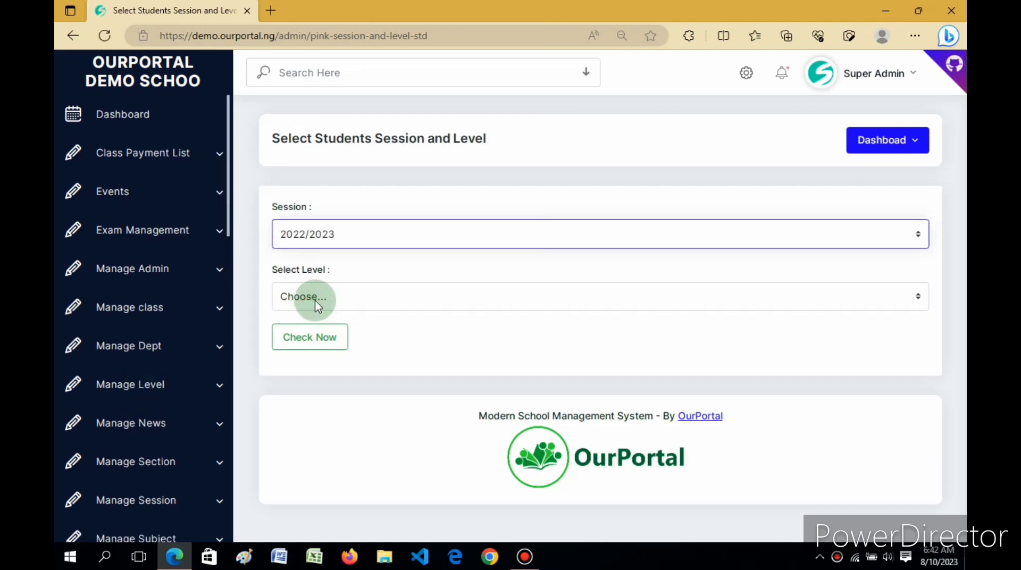
pyautogui.click(314, 297)
pyautogui.click(305, 335)
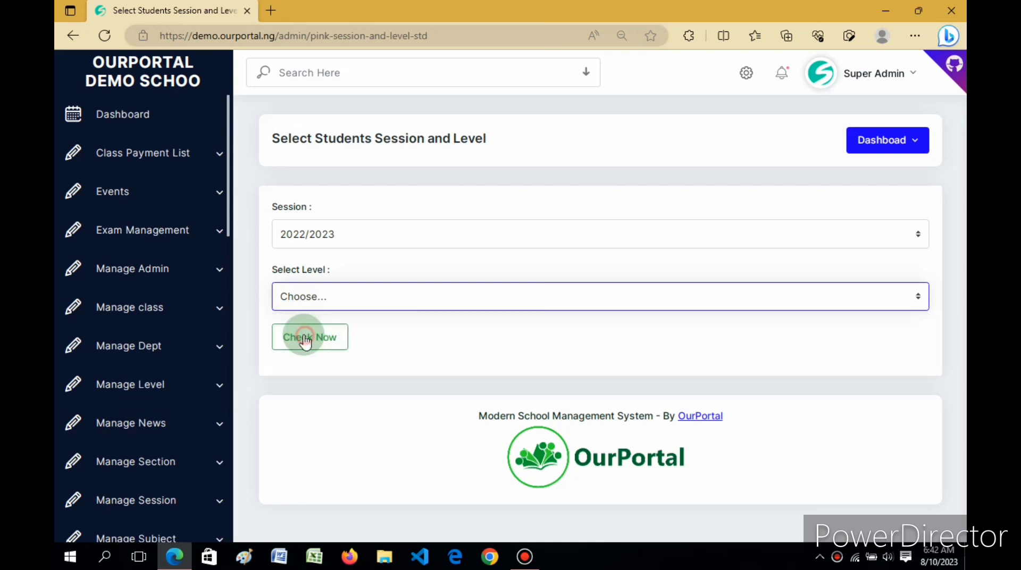
pyautogui.click(295, 331)
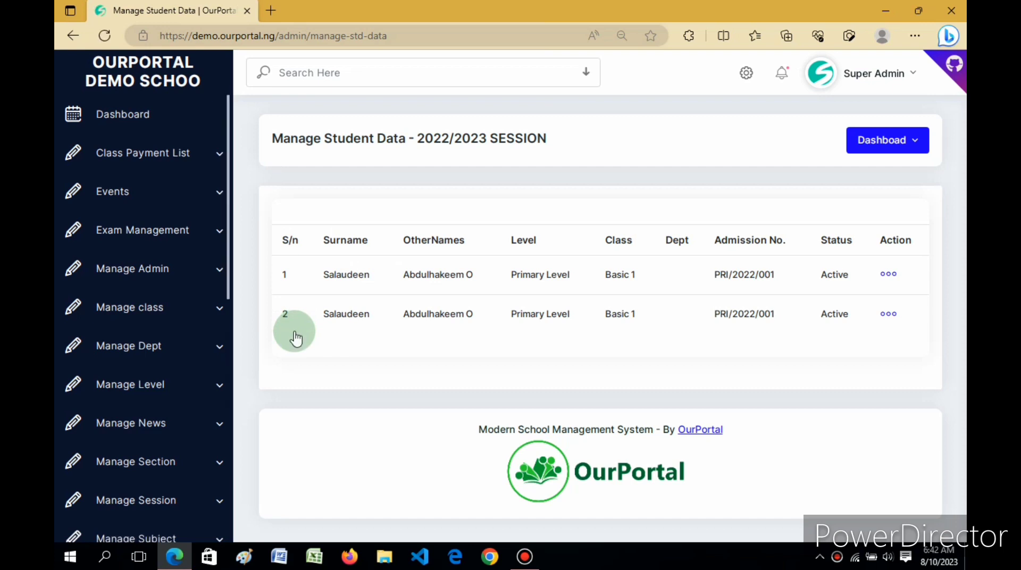
# Review the list showing the student twice in Basic 1, then expand the Student navigation menu
pyautogui.moveTo(224, 246); pyautogui.dragTo(231, 479)
pyautogui.scroll(-2, 211, 427)
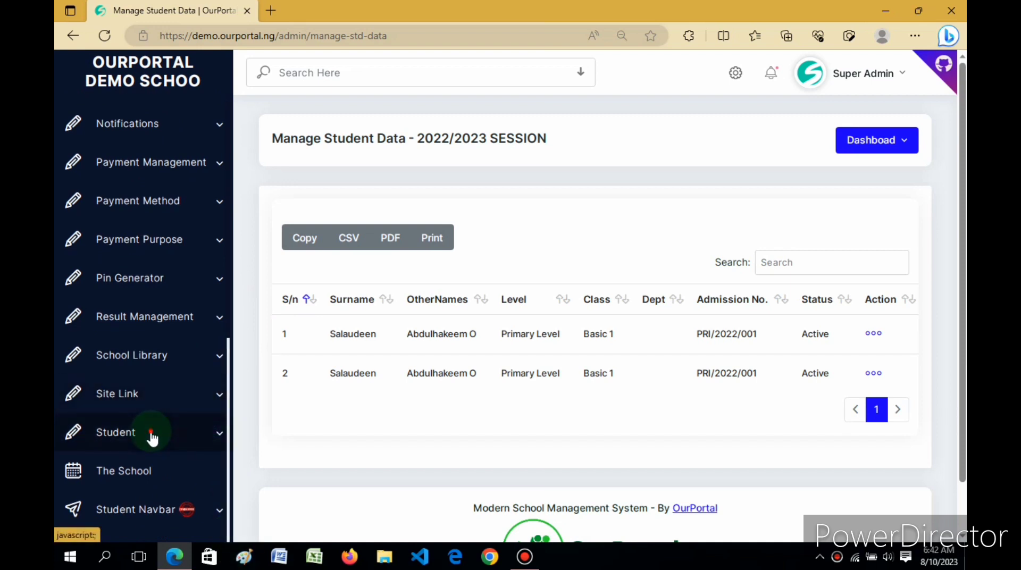
pyautogui.click(151, 434)
pyautogui.moveTo(231, 395); pyautogui.dragTo(228, 529)
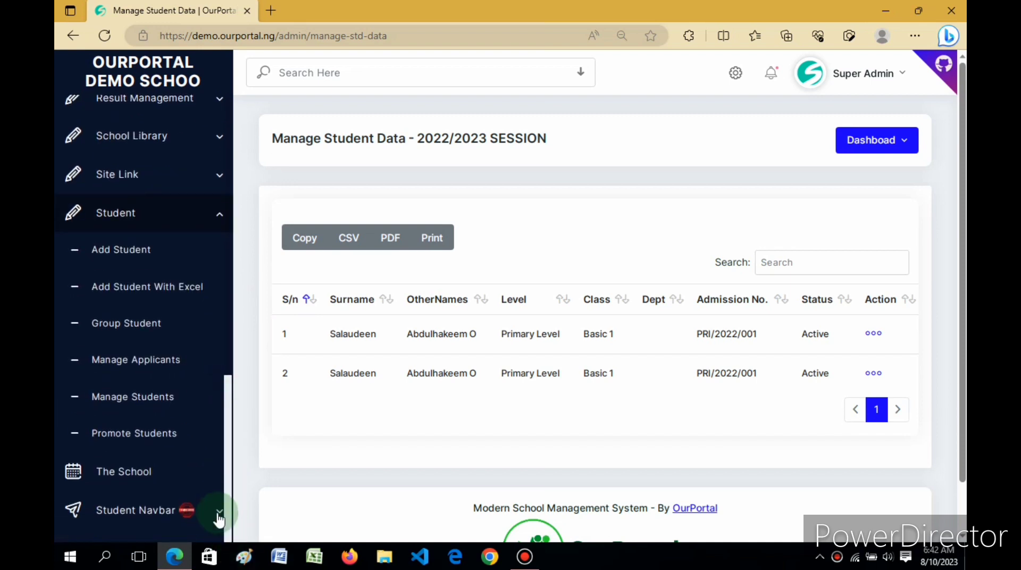
# List 2022/2023 Primary Level applicants in Manage Applicants, showing the student admitted to Basic 1
pyautogui.click(140, 367)
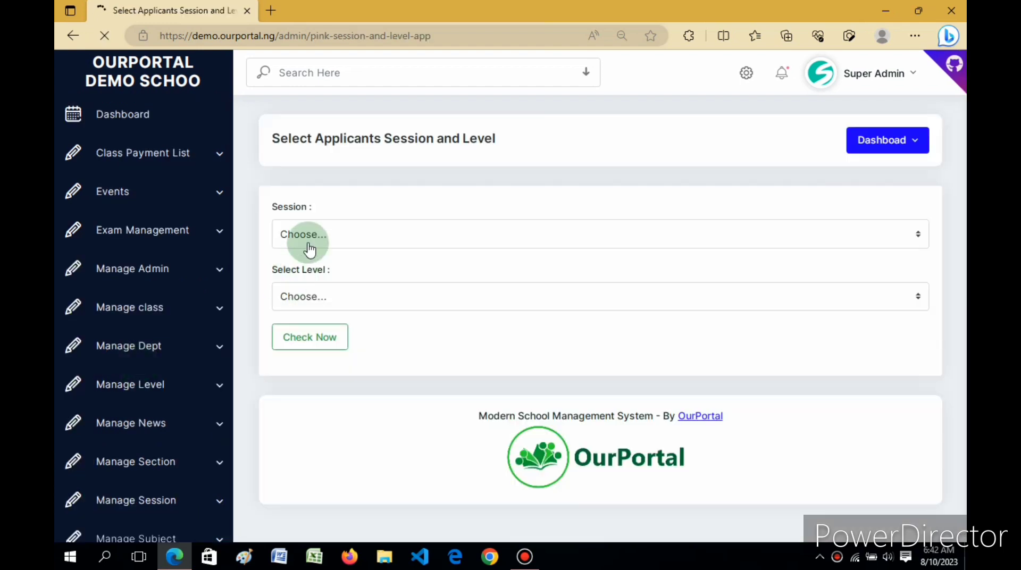
pyautogui.click(310, 245)
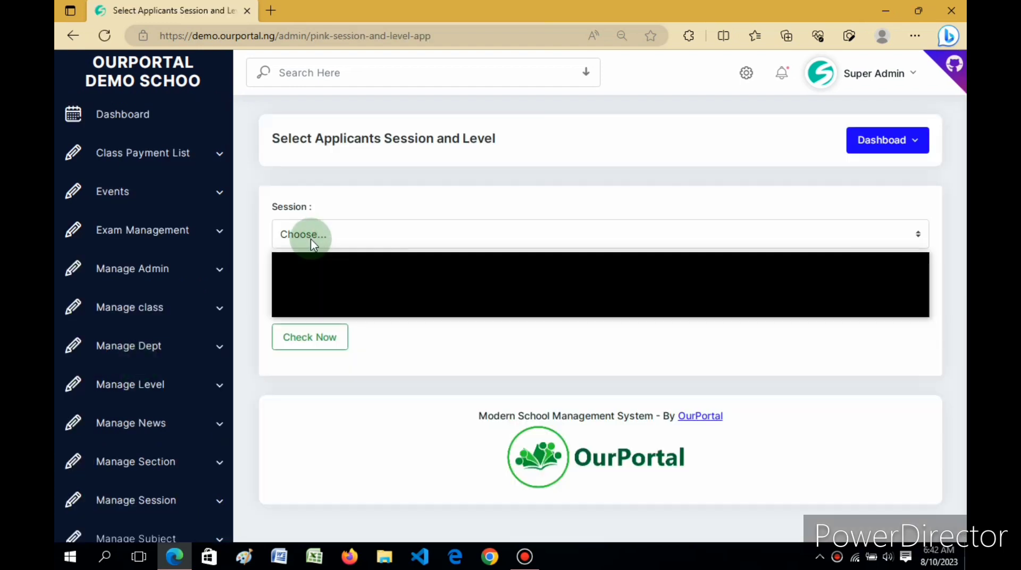
pyautogui.click(305, 310)
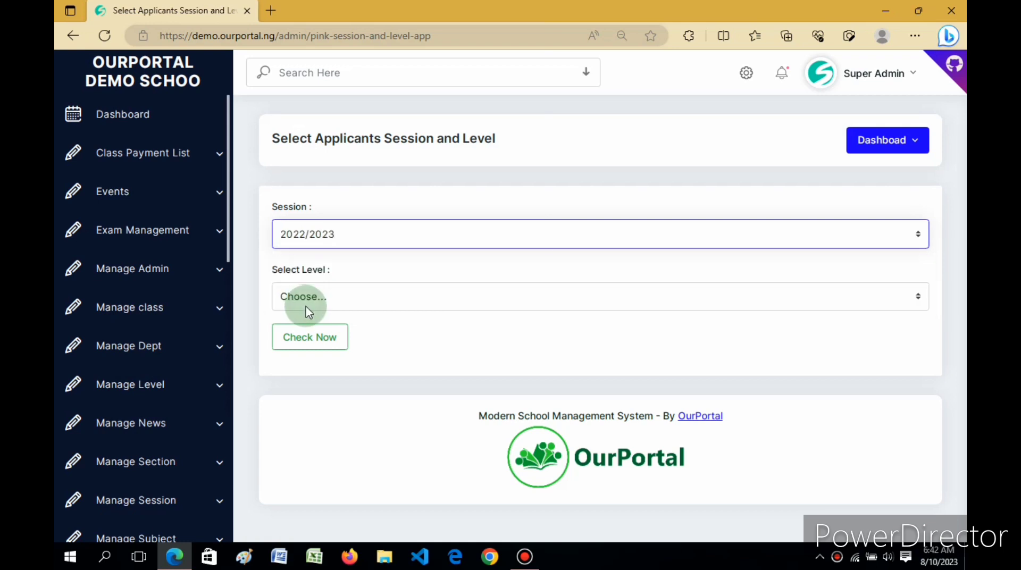
pyautogui.click(306, 307)
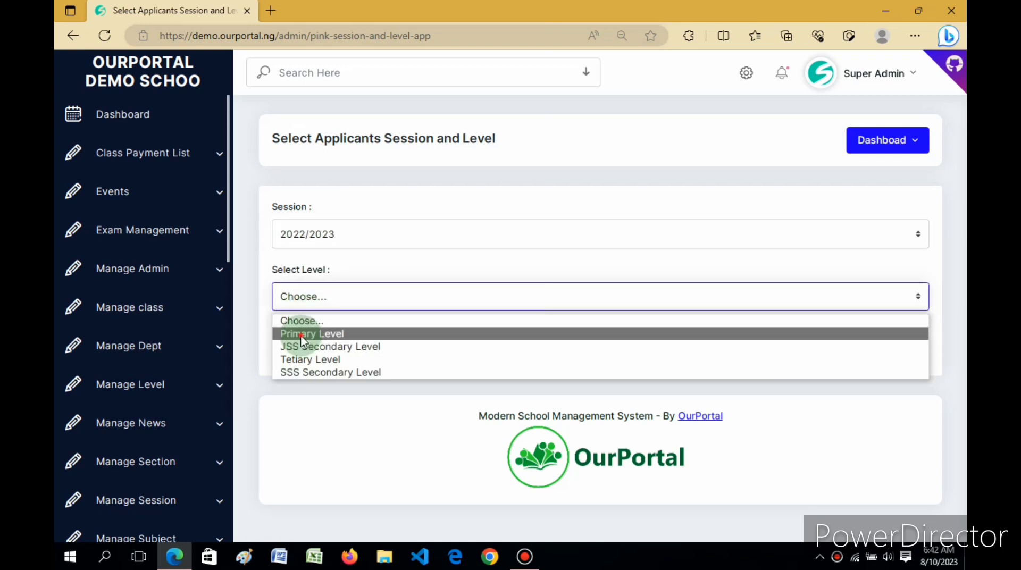
pyautogui.click(301, 334)
pyautogui.click(291, 336)
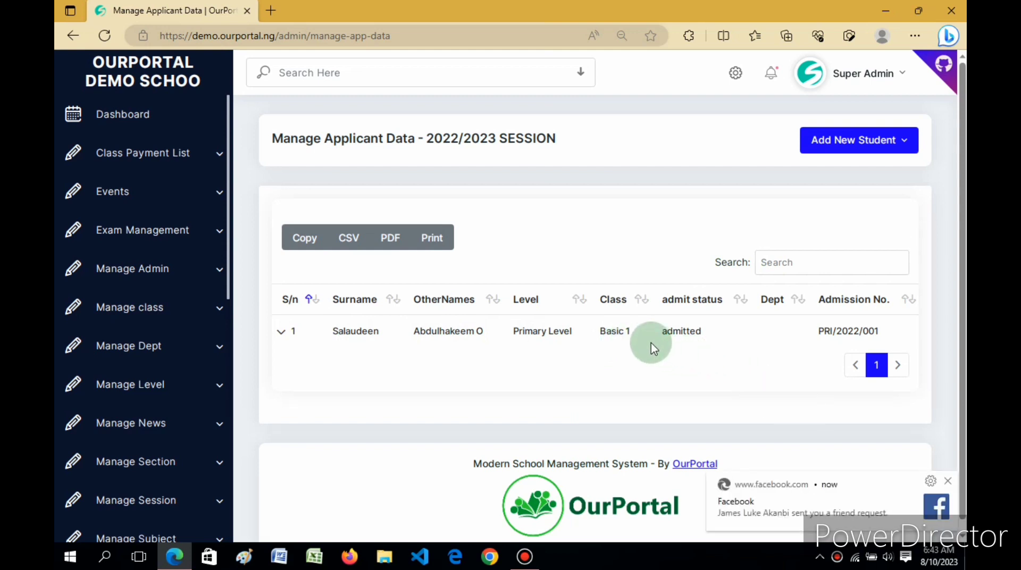
pyautogui.click(949, 482)
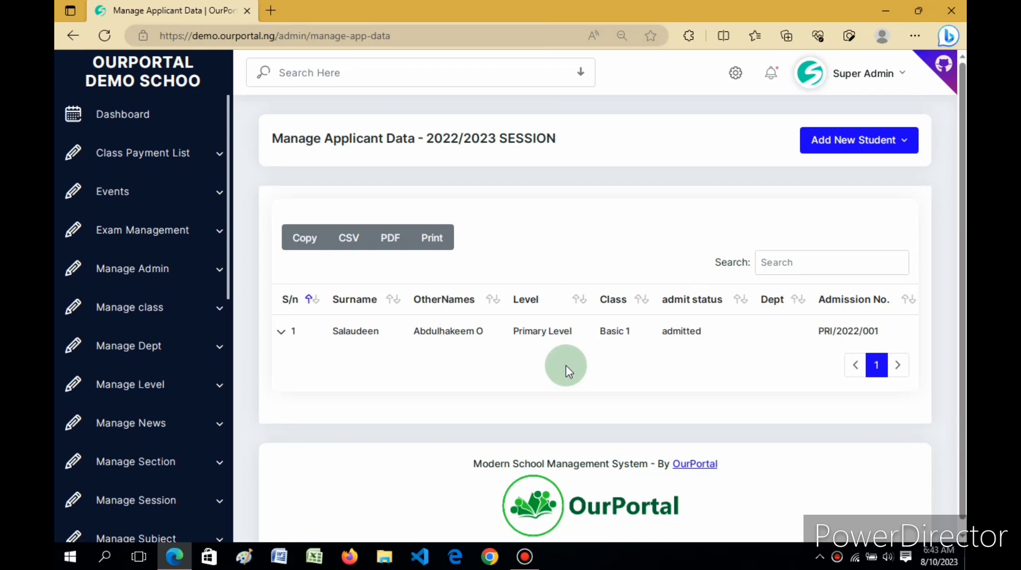
pyautogui.moveTo(228, 221); pyautogui.dragTo(230, 477)
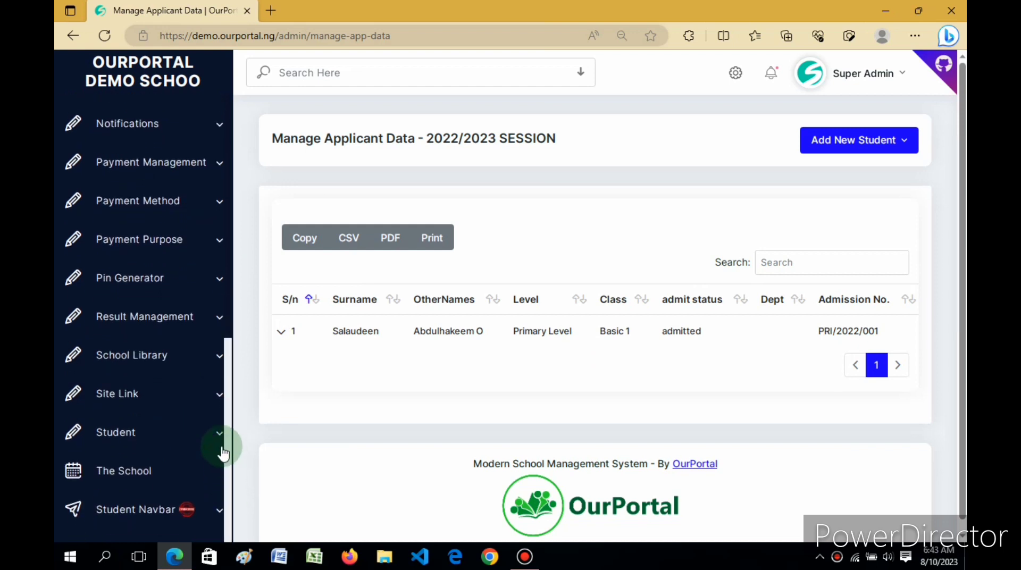
pyautogui.click(204, 432)
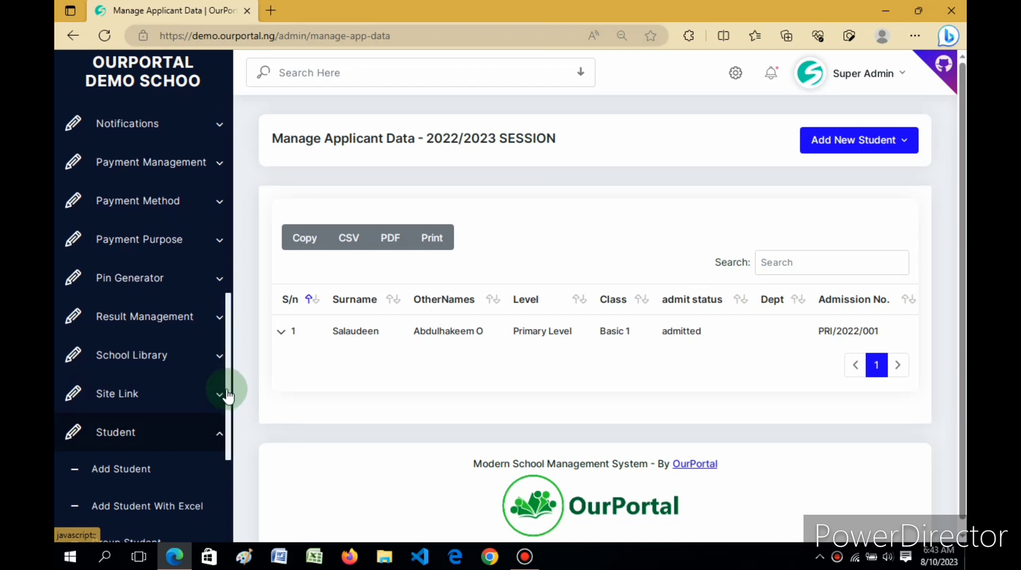
pyautogui.moveTo(230, 376); pyautogui.dragTo(230, 493)
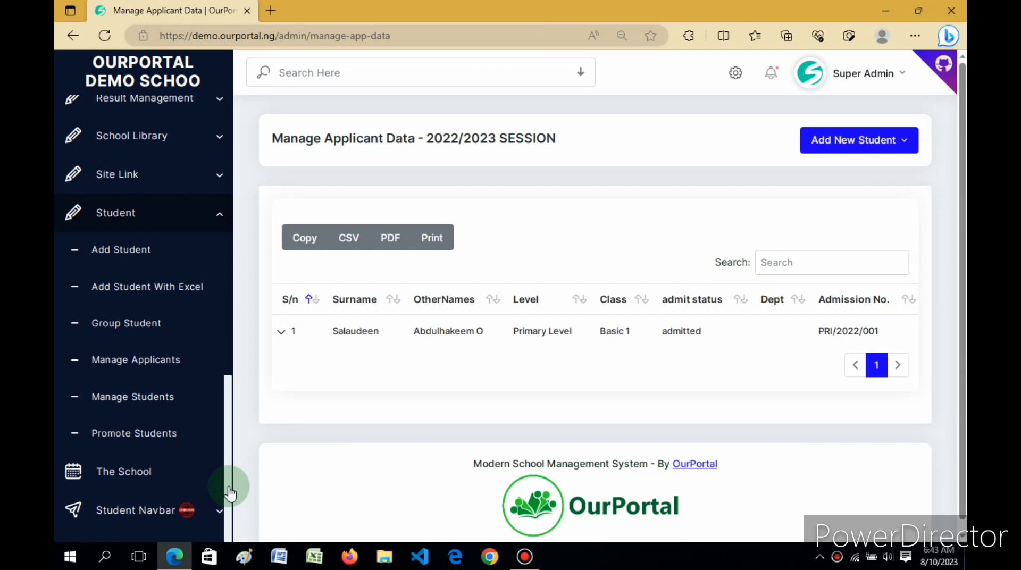
pyautogui.scroll(1, 228, 458)
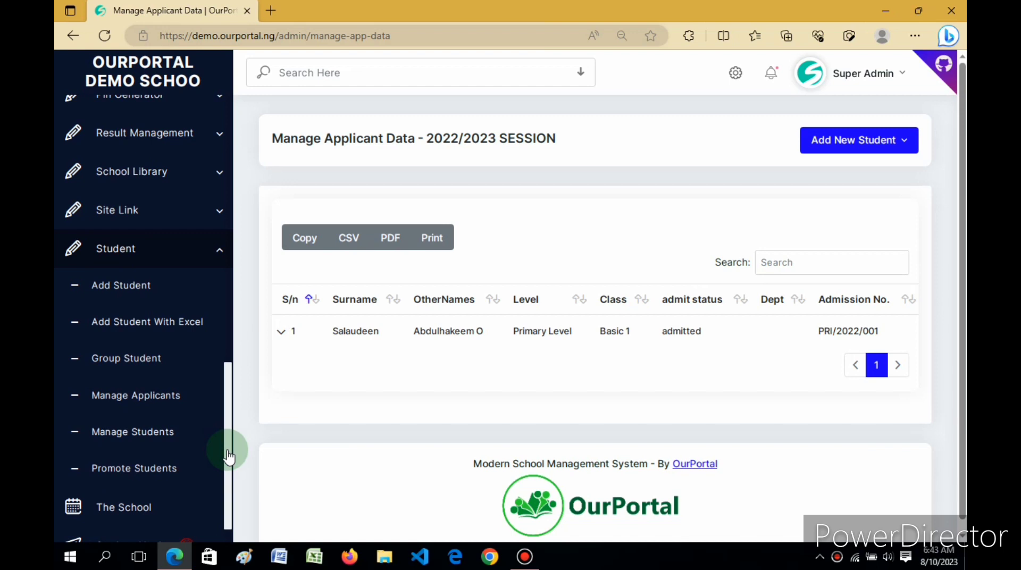
pyautogui.scroll(1, 230, 423)
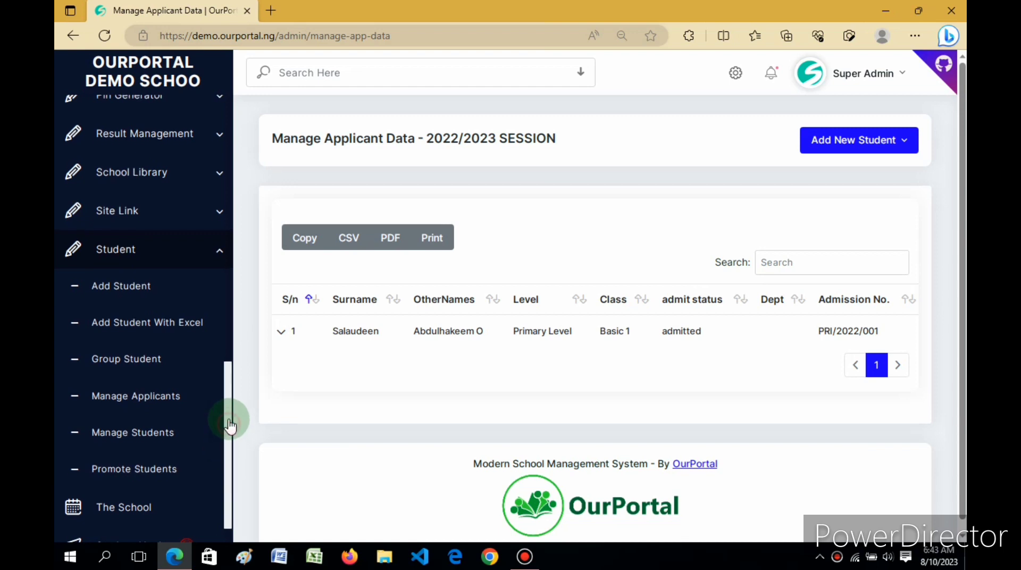
pyautogui.moveTo(230, 421); pyautogui.dragTo(229, 338)
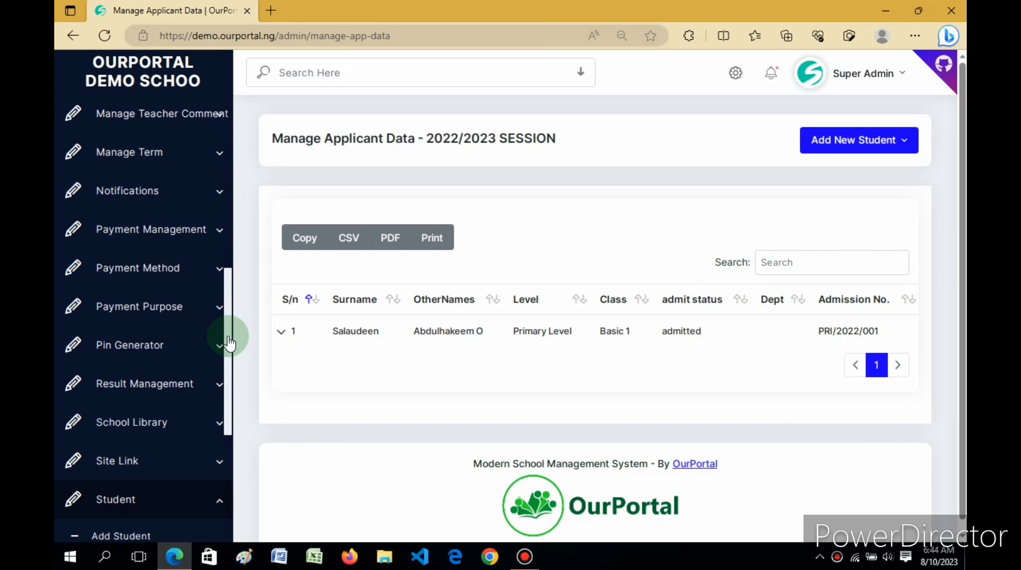
pyautogui.moveTo(229, 343); pyautogui.dragTo(231, 368)
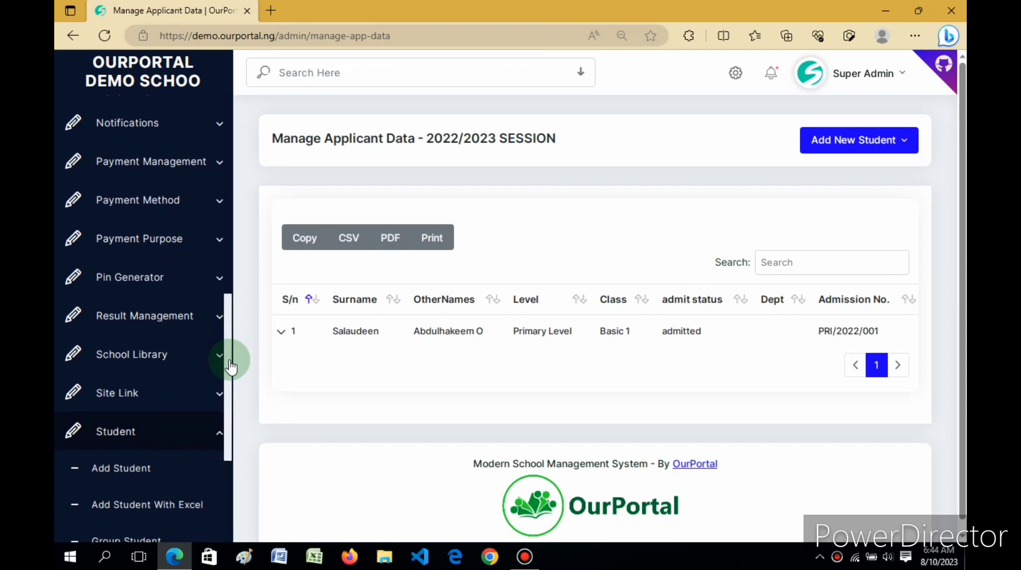
pyautogui.scroll(1, 171, 296)
pyautogui.scroll(-3, 146, 401)
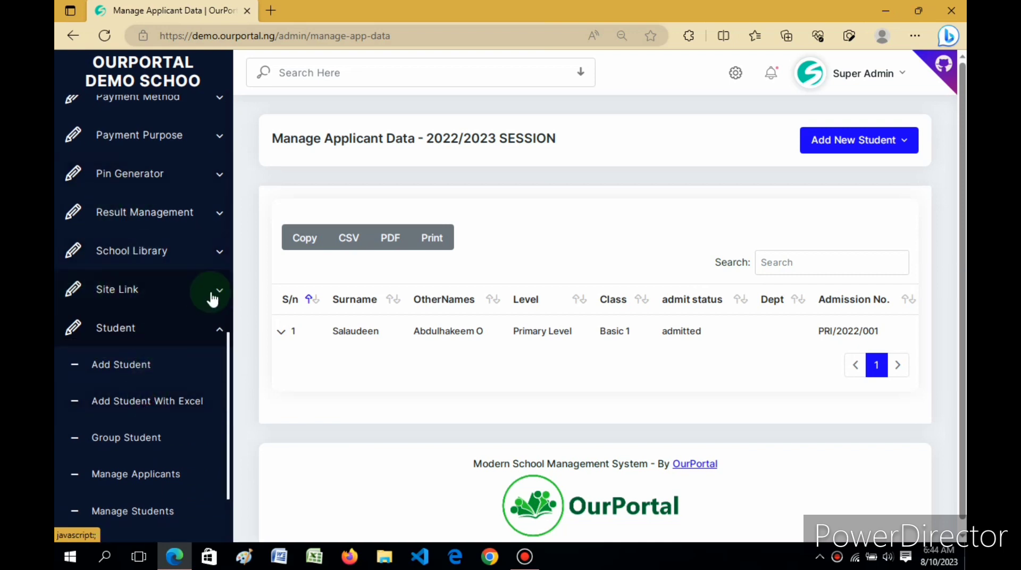
pyautogui.moveTo(231, 358); pyautogui.dragTo(233, 483)
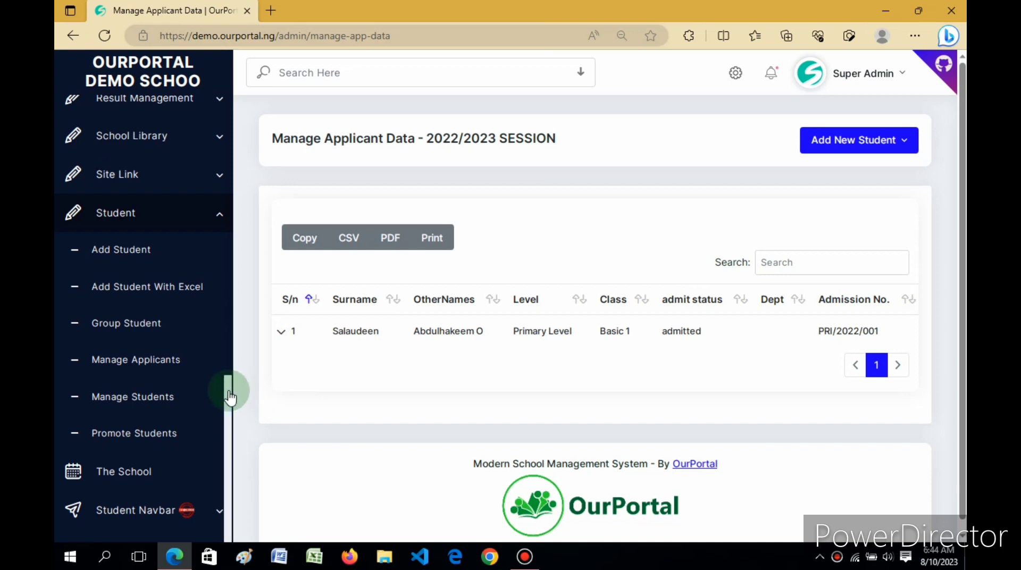
pyautogui.moveTo(229, 392); pyautogui.dragTo(229, 400)
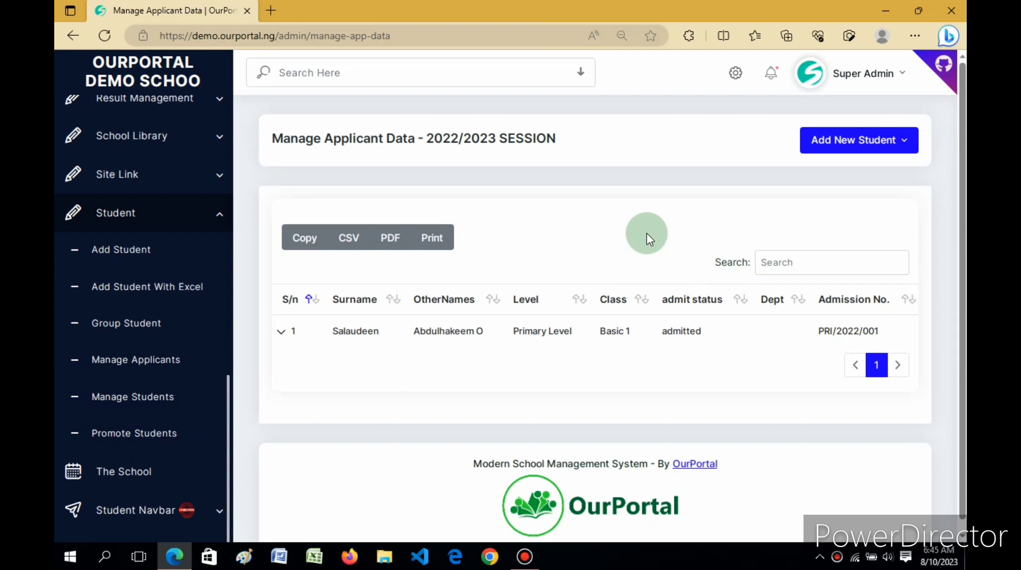
pyautogui.click(534, 559)
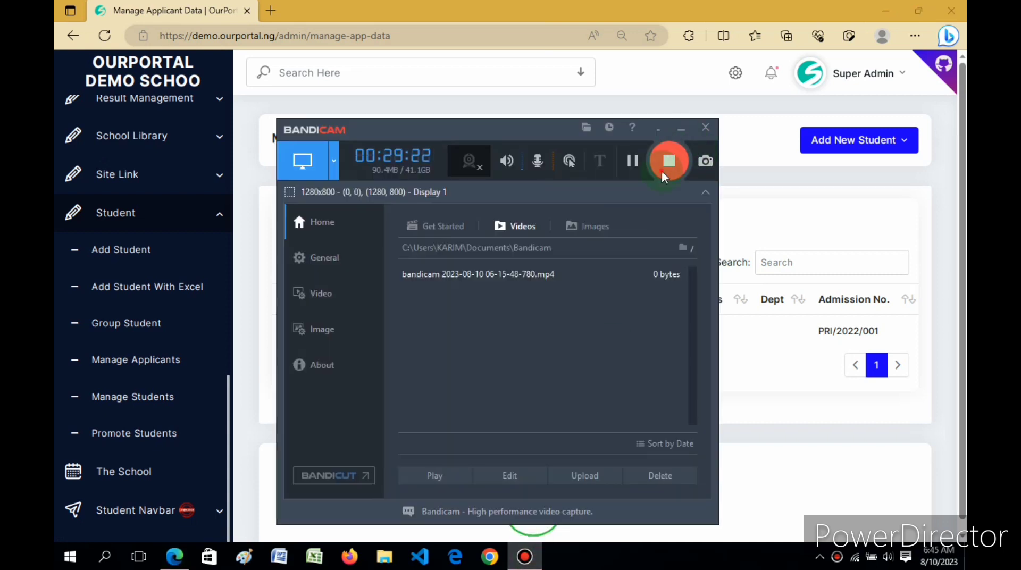